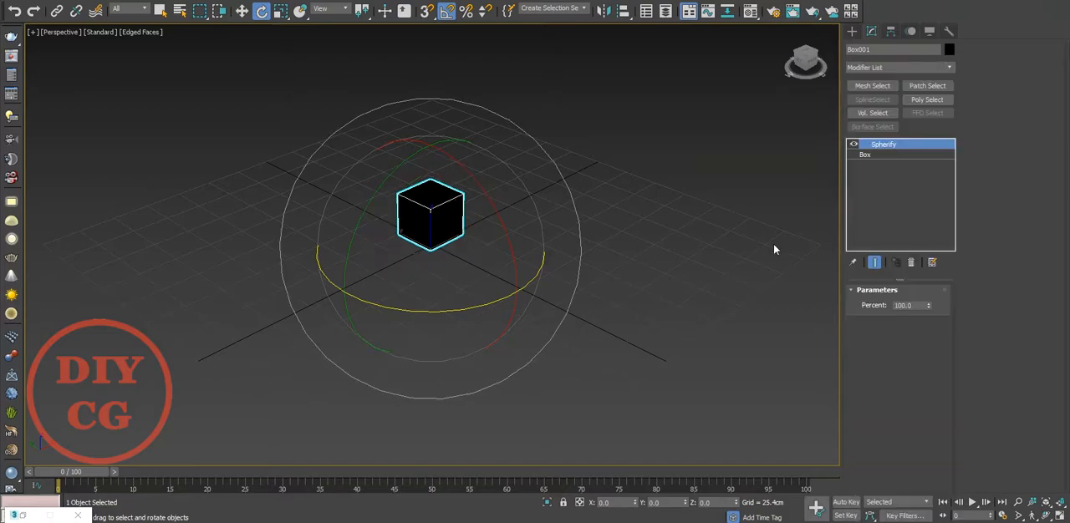
Set the spherified box's length, width and height segments to 2.
left_click(876, 156)
left_click(935, 347)
left_click(935, 359)
left_click(935, 372)
Assign the grey VRayMtl Material #22 to the spherified box and convert it to Editable Poly.
key("m")
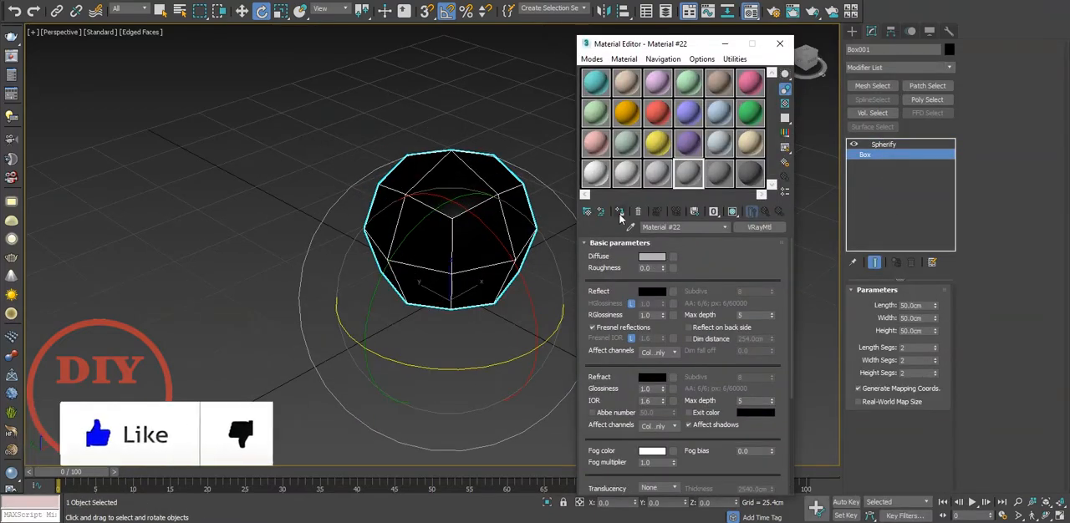
left_click(780, 44)
left_click(558, 276)
left_click(461, 253)
right_click(461, 253)
mouse_move(565, 387)
left_click(625, 393)
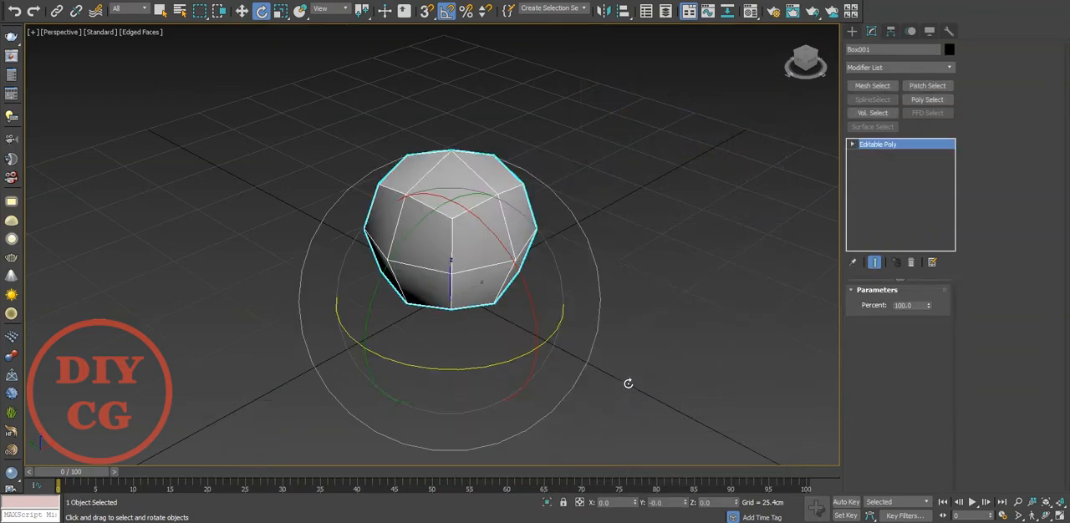
Split the sphere along its vertical edge loop and delete the front half as an element.
left_click(544, 314)
left_click(405, 202)
key("2")
double_click(413, 204)
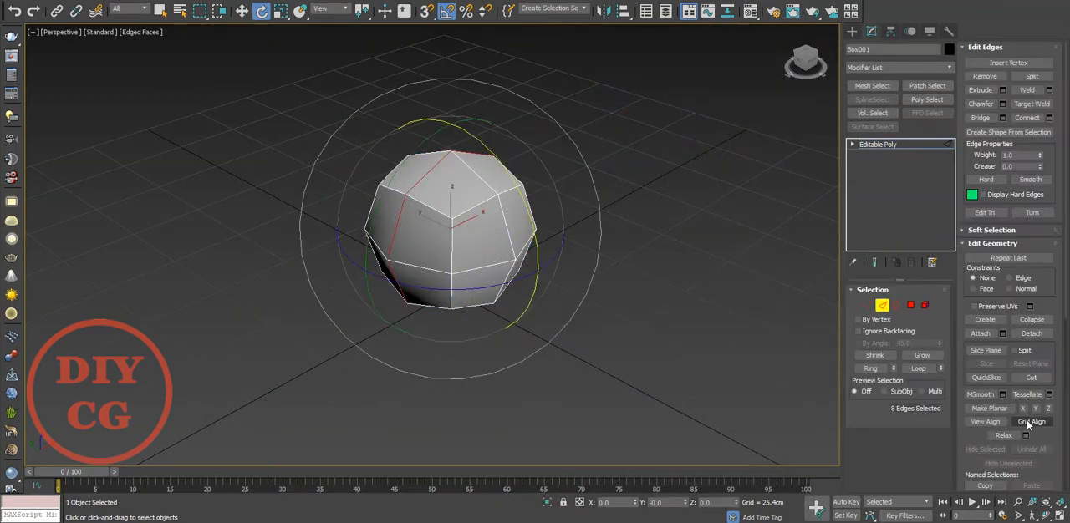
left_click(1033, 77)
key("5")
left_click(507, 278)
key("Delete")
Extrude the half sphere's open border straight forward into a long tube.
middle_click_drag(504, 277, 449, 290, "alt")
key("3")
left_click(407, 202)
middle_click_drag(461, 256, 458, 196)
key("w")
left_click_drag(392, 137, 629, 268, "shift")
Switch to the front view and centre the round-ended tube's pivot on the object.
left_click(852, 33)
key("f")
scroll(528, 236, "down", 10)
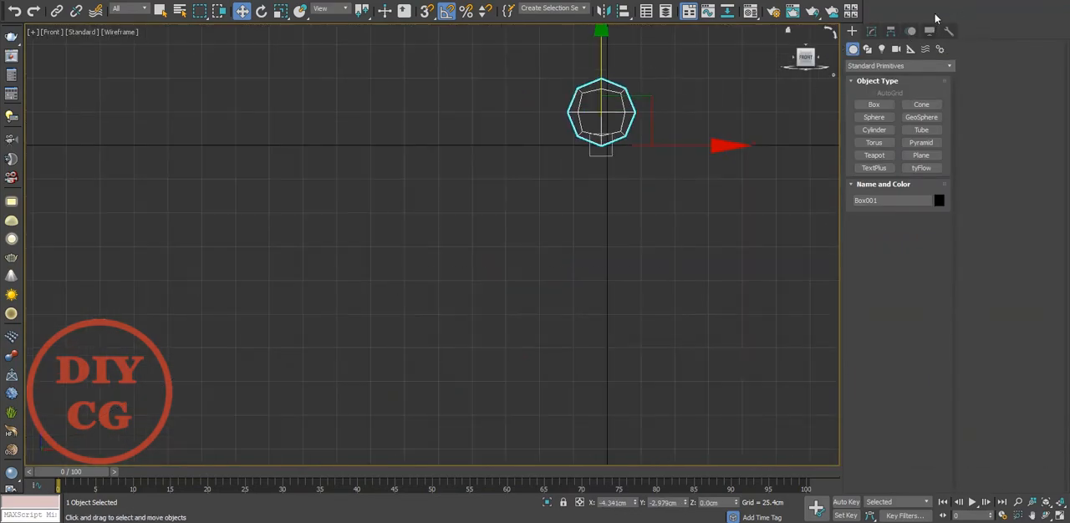
left_click(890, 31)
left_click(897, 113)
left_click(908, 113)
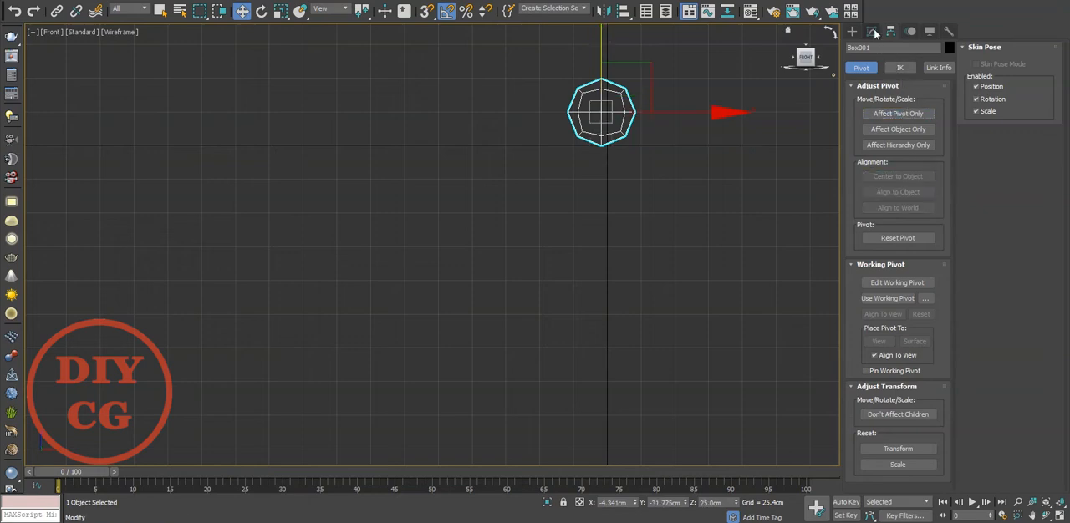
Place the tube at the world origin by setting its X, Y and Z position to 0.
left_click(872, 31)
right_click(636, 503)
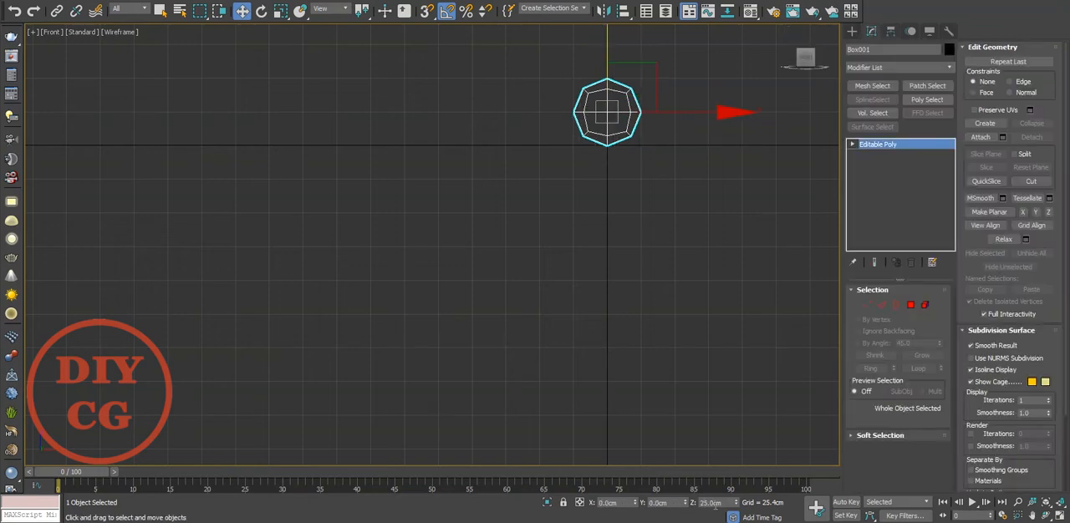
right_click(737, 504)
middle_click_drag(631, 217, 596, 306)
scroll(597, 217, "up", 2)
scroll(599, 217, "down", 1)
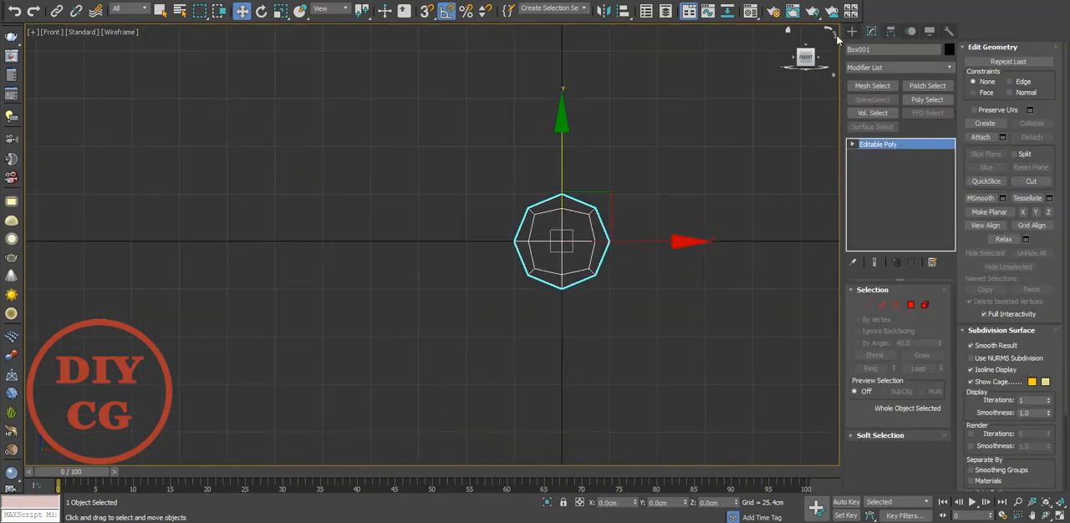
Draw a cylinder about 84 cm in radius and about 30 cm high, centred on the tube.
left_click(852, 31)
left_click(874, 129)
left_click_drag(561, 242, 682, 343)
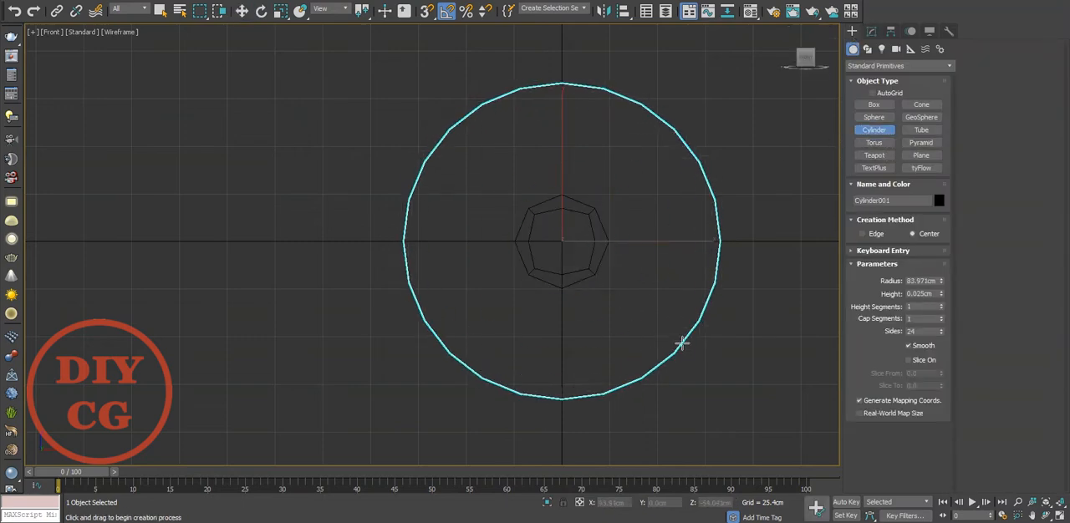
key("w")
left_click(630, 281)
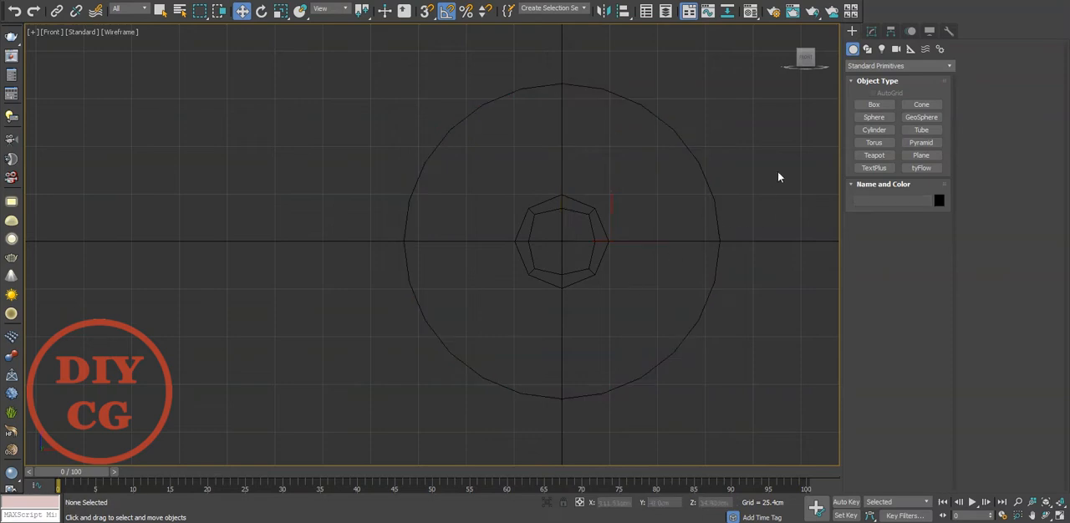
Centre the cylinder's pivot on the object and set its Z position to 0.
key("ctrl+z")
left_click(891, 31)
left_click(895, 115)
left_click(894, 115)
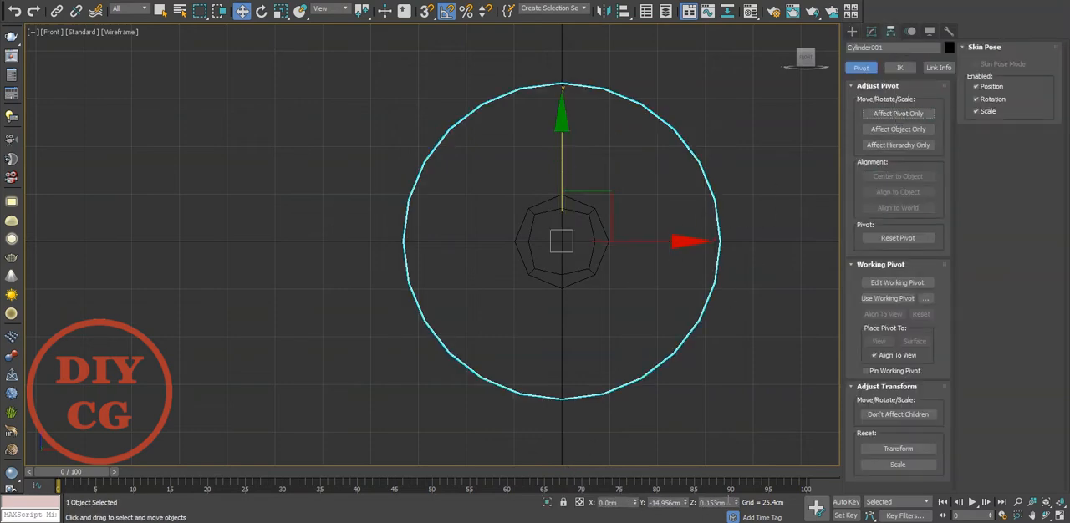
left_click(726, 358)
Move the tube up inside the cylinder's outline to about 54 cm above the centre.
left_click(523, 266)
left_click_drag(559, 170, 601, 70)
middle_click_drag(602, 70, 667, 221)
left_click(651, 210)
left_click(574, 177)
Move only the tube's pivot down to the cylinder's centre by setting its Z position to 0.
left_click(925, 113)
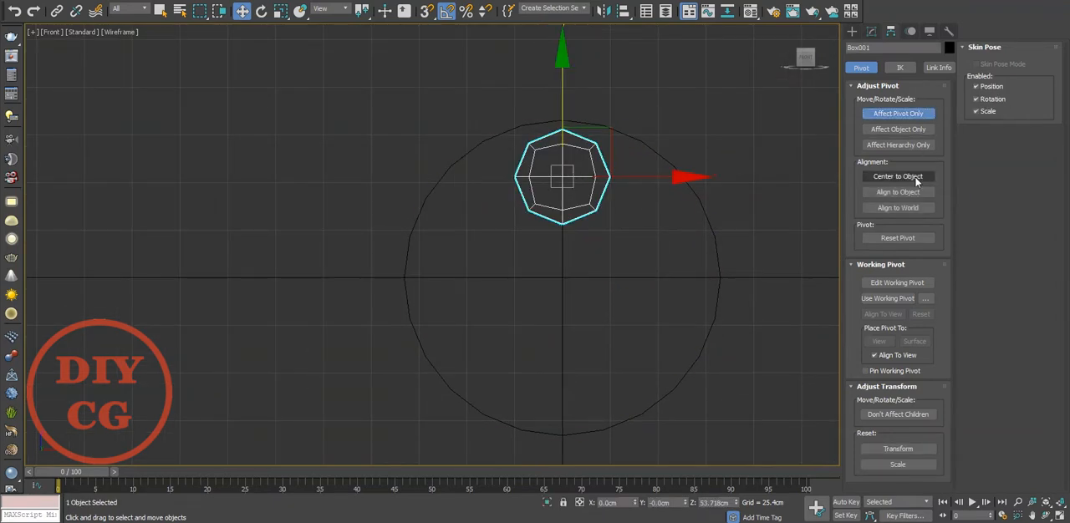
right_click(736, 504)
key("e")
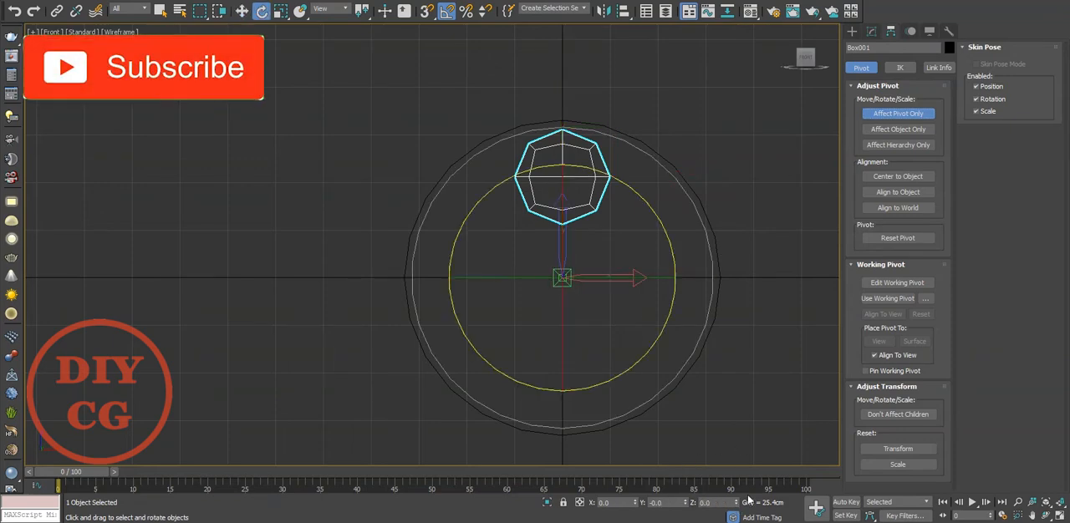
left_click(906, 115)
Rotate-copy the tube around the cylinder's centre in 60-degree steps as five instances, forming a ring of six.
left_click_drag(638, 196, 645, 196, "shift")
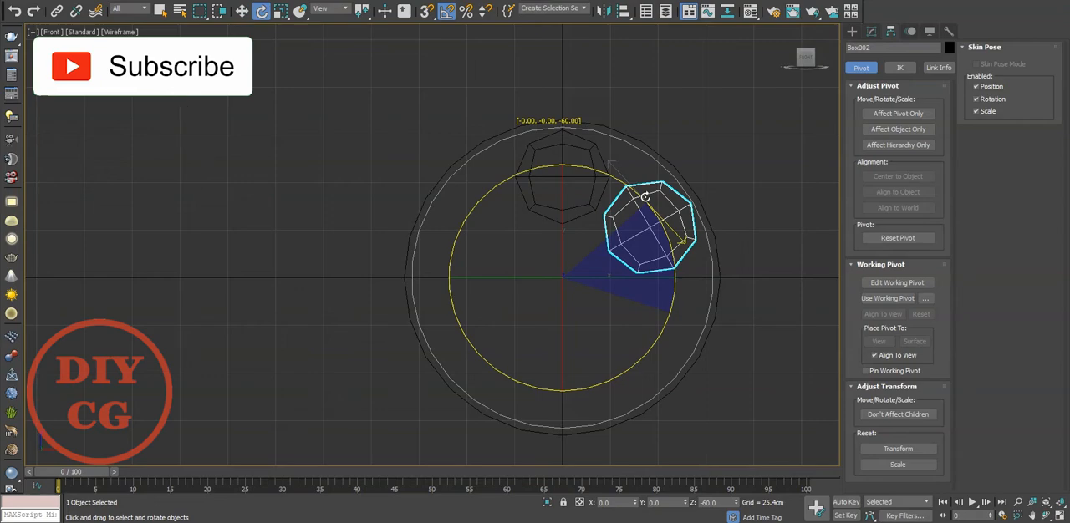
left_click_drag(646, 197, 645, 196, "shift")
left_click(564, 246)
left_click(565, 247)
left_click(564, 247)
left_click(564, 247)
left_click(547, 293)
left_click(712, 219)
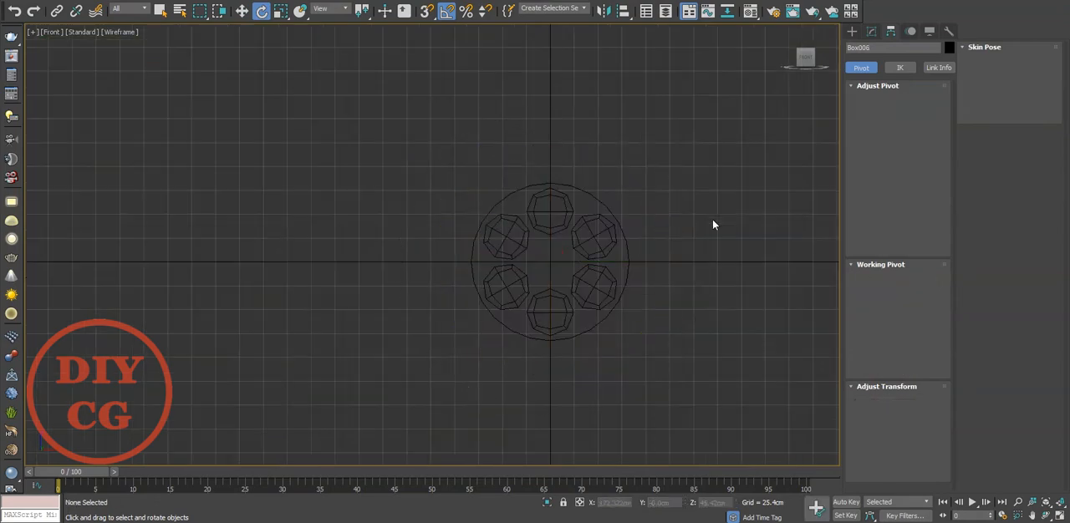
Increase the cylinder's radius to about 122 cm so it surrounds the tube ring with more margin.
left_click(602, 193)
left_click(871, 31)
left_click_drag(941, 308, 794, 178)
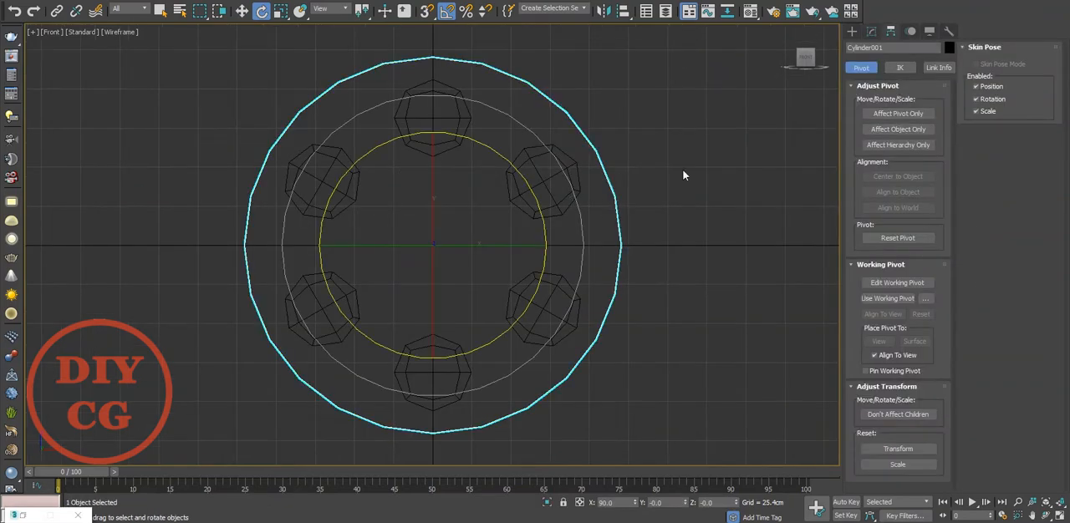
Move the top tube's element down toward the centre, tightening the whole ring of instanced tubes.
left_click(445, 138)
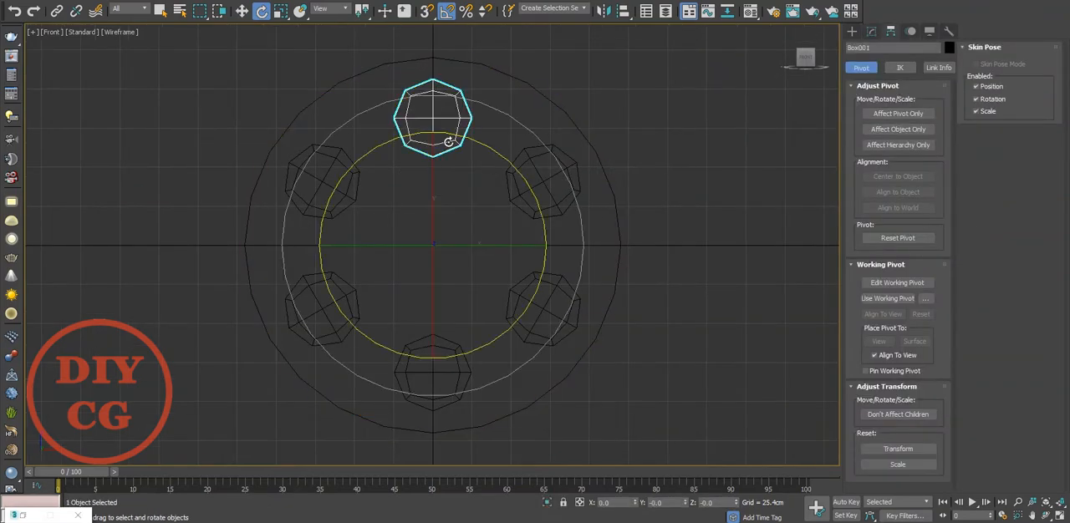
middle_click_drag(446, 137, 464, 148)
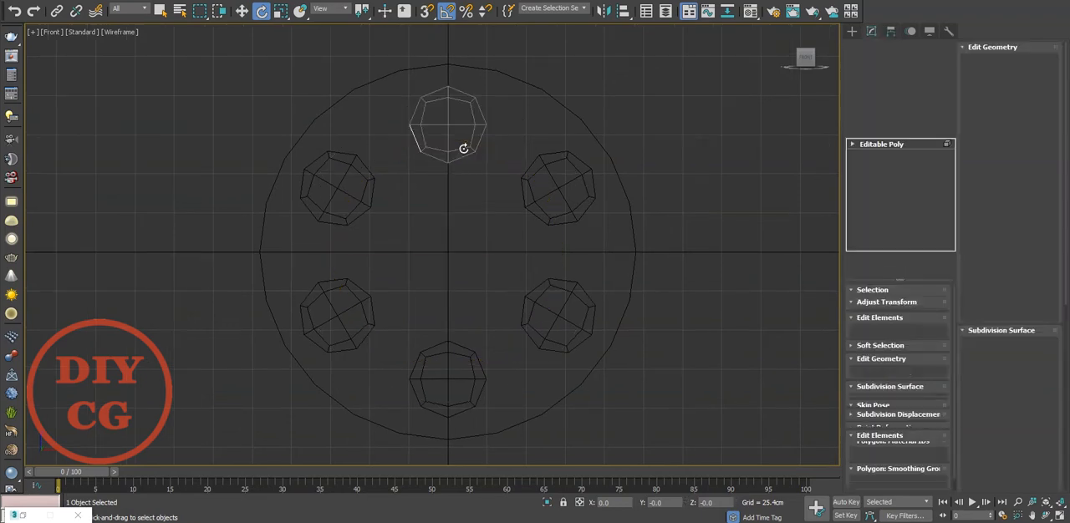
key("5")
left_click(461, 148)
key("w")
left_click_drag(456, 76, 464, 94)
left_click(872, 144)
left_click(603, 137)
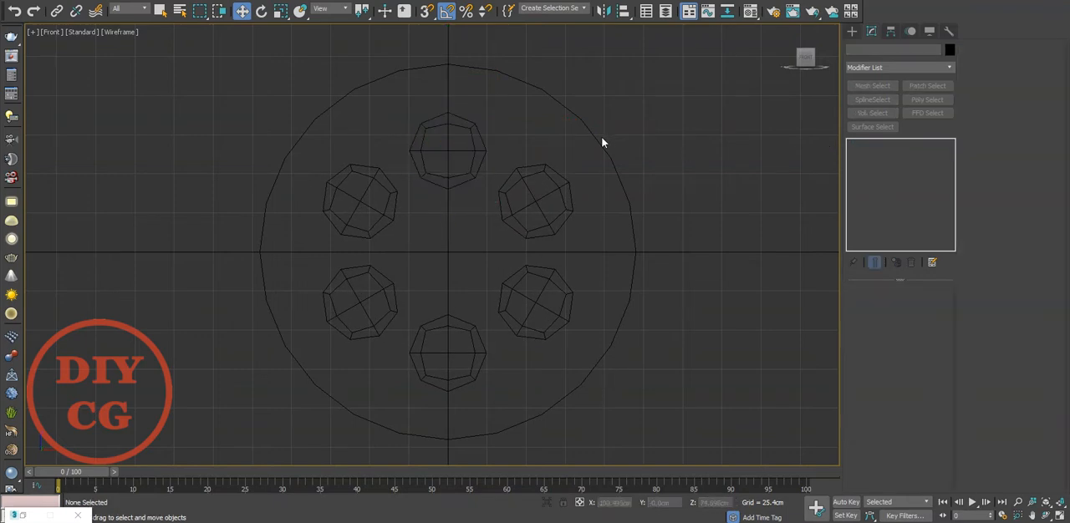
Convert the large cylinder to Editable Poly.
left_click(594, 133)
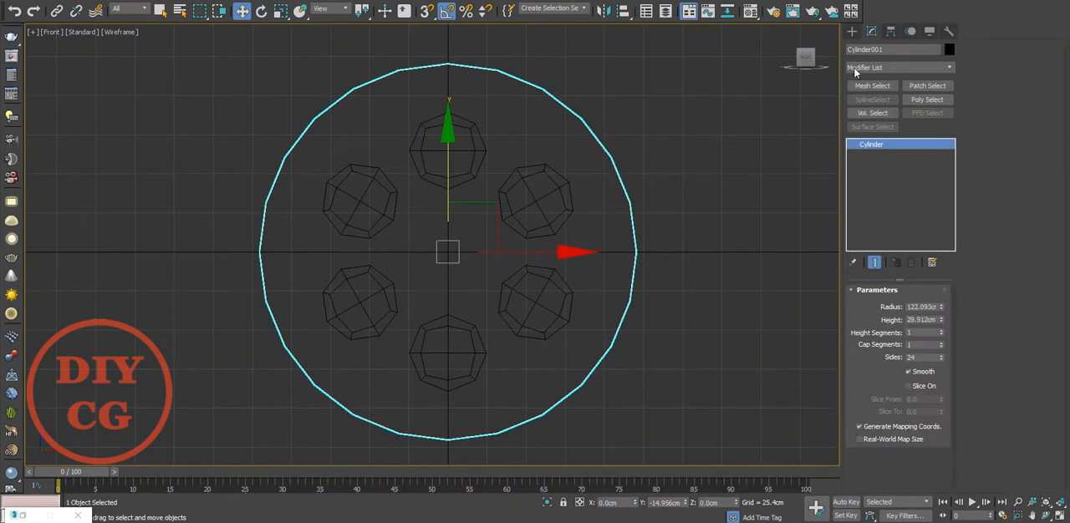
right_click(533, 139)
mouse_move(640, 252)
left_click(698, 276)
Delete the cylinder's rear cap polygon on the side of the tubes' rounded ends.
key("4")
left_click(563, 134)
key("p")
scroll(470, 216, "down", 4)
middle_click_drag(469, 216, 578, 179, "alt")
scroll(577, 179, "up", 5)
left_click(579, 182, "ctrl")
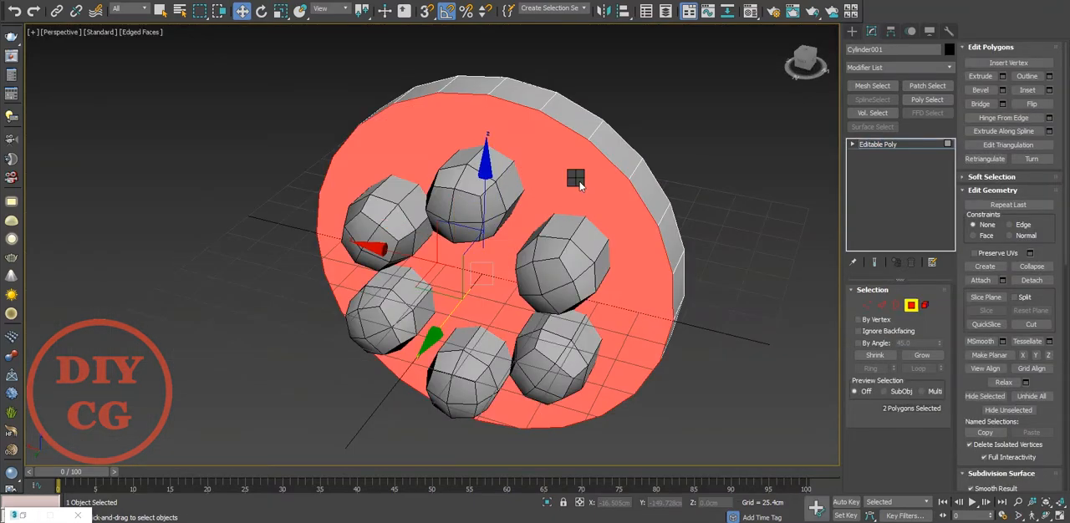
right_click(579, 182)
left_click(470, 221)
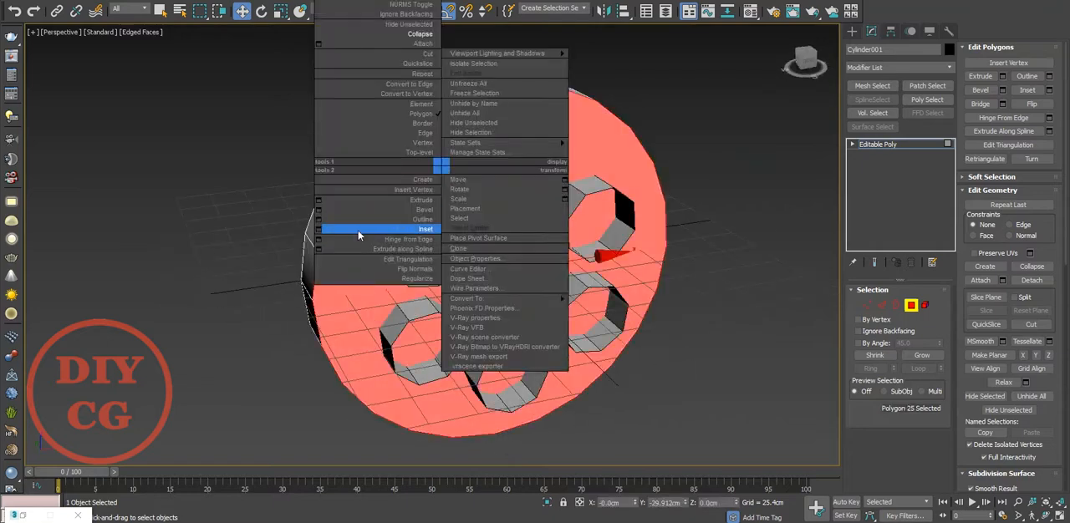
Inset the cylinder's front cap polygon and collapse the inner face into a single centre vertex.
left_click(450, 233)
left_click_drag(442, 268, 454, 230)
left_click(438, 287)
right_click(766, 234)
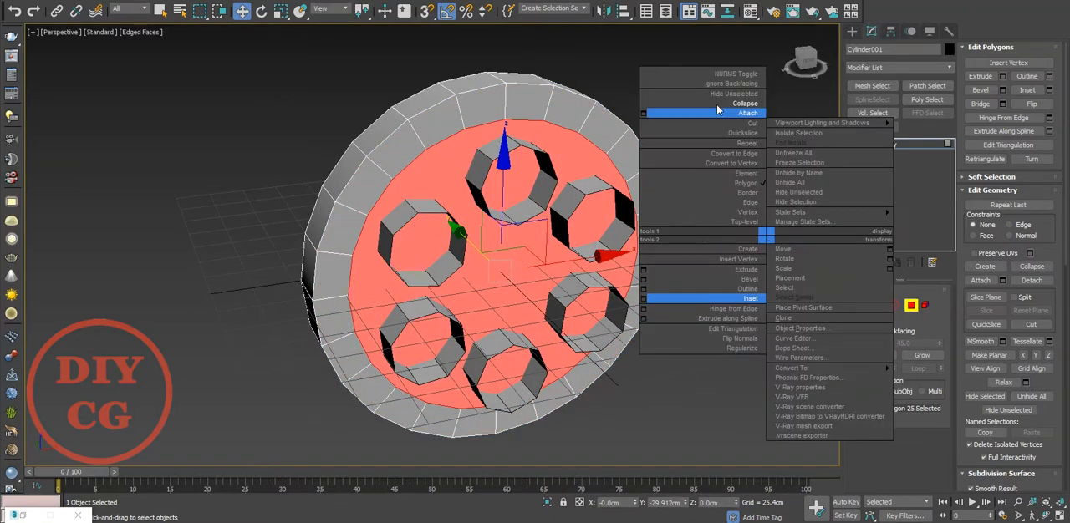
left_click(722, 93)
right_click(718, 118)
left_click(700, 1)
Extrude the cylinder's open rear border backward to lengthen its body.
middle_click_drag(559, 122, 552, 160, "alt")
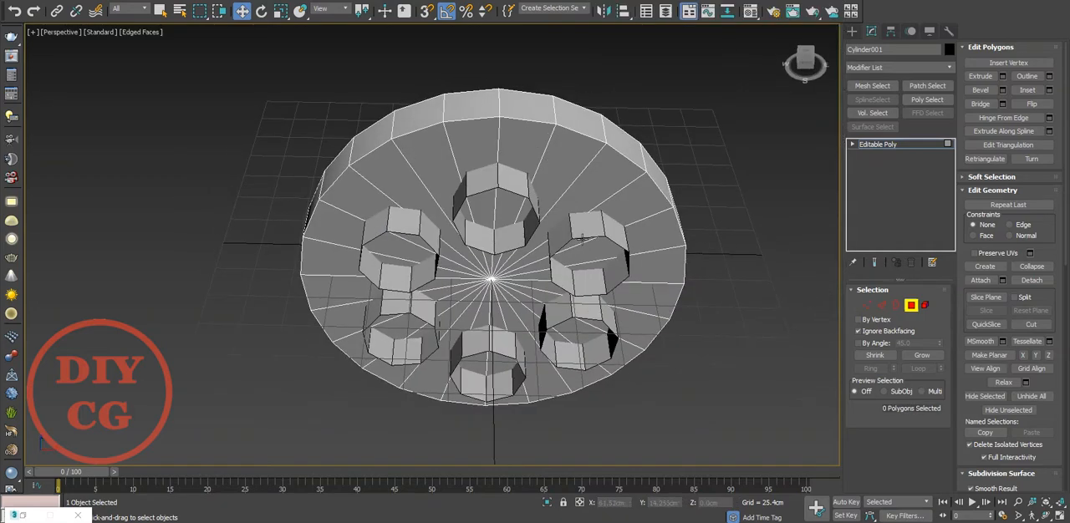
middle_click_drag(587, 237, 608, 276)
key("3")
left_click(510, 133)
middle_click_drag(411, 201, 496, 202, "alt")
left_click_drag(410, 279, 172, 260)
Keep only the cylinder's four top side polygons and the four cap wedges below them, deleting all its other polygons.
key("alt+p")
scroll(231, 286, "down", 2)
middle_click_drag(418, 301, 442, 175, "alt")
scroll(374, 182, "up", 2)
key("4")
left_click(442, 173)
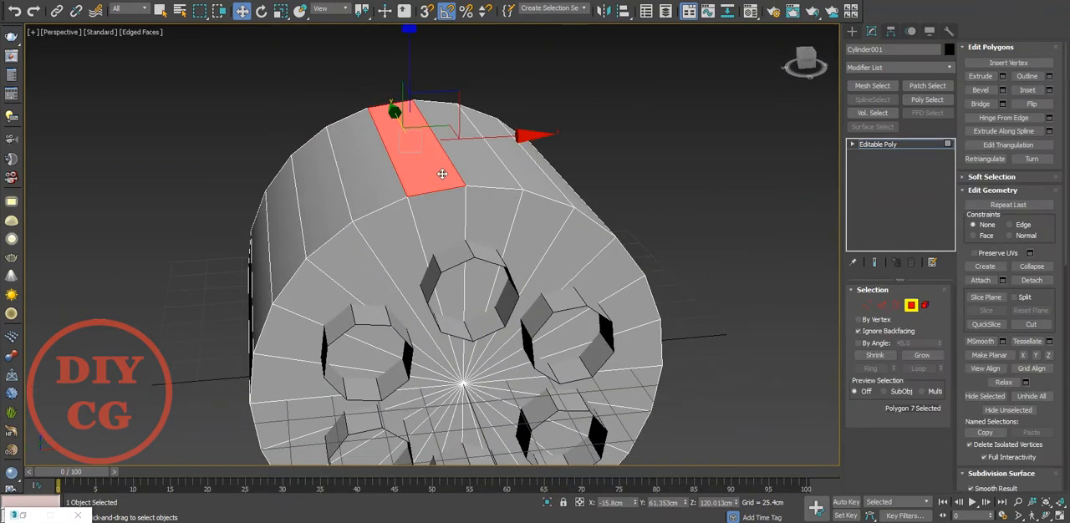
left_click(484, 173, "ctrl")
left_click(378, 188, "ctrl")
left_click(531, 184, "ctrl")
scroll(502, 176, "down", 2)
middle_click_drag(502, 177, 515, 203, "alt")
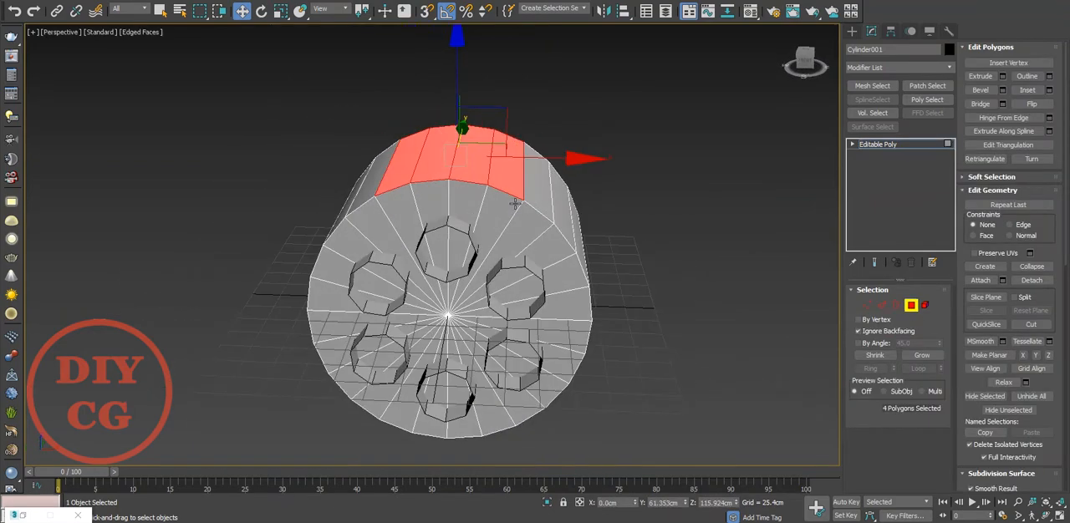
left_click(503, 213, "ctrl")
left_click(467, 215, "ctrl")
left_click(435, 214, "ctrl")
left_click(405, 211, "ctrl")
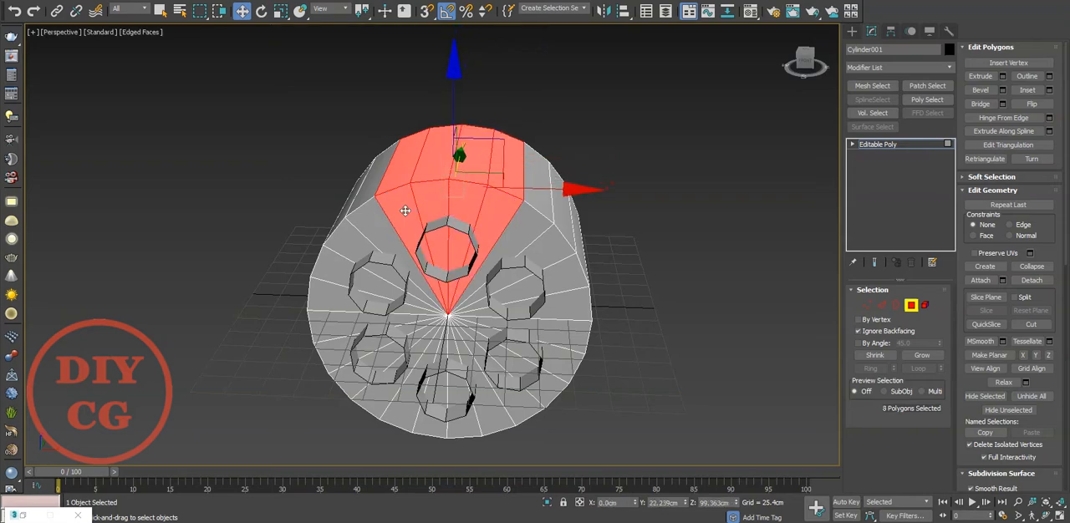
key("ctrl+i")
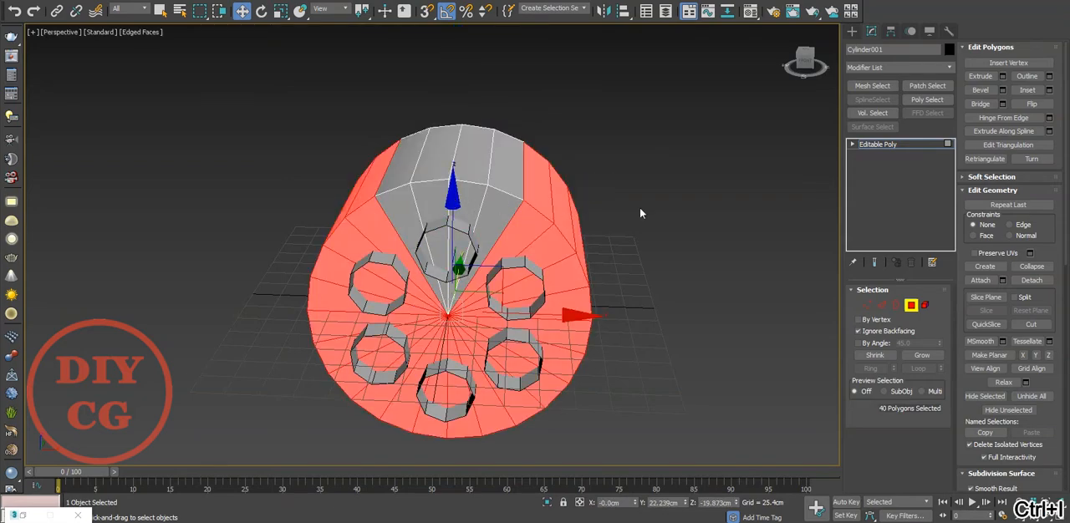
key("Delete")
left_click(913, 306)
Delete the five tubes outside the remaining wedge, keeping only the top one.
middle_click_drag(636, 308, 566, 303, "alt")
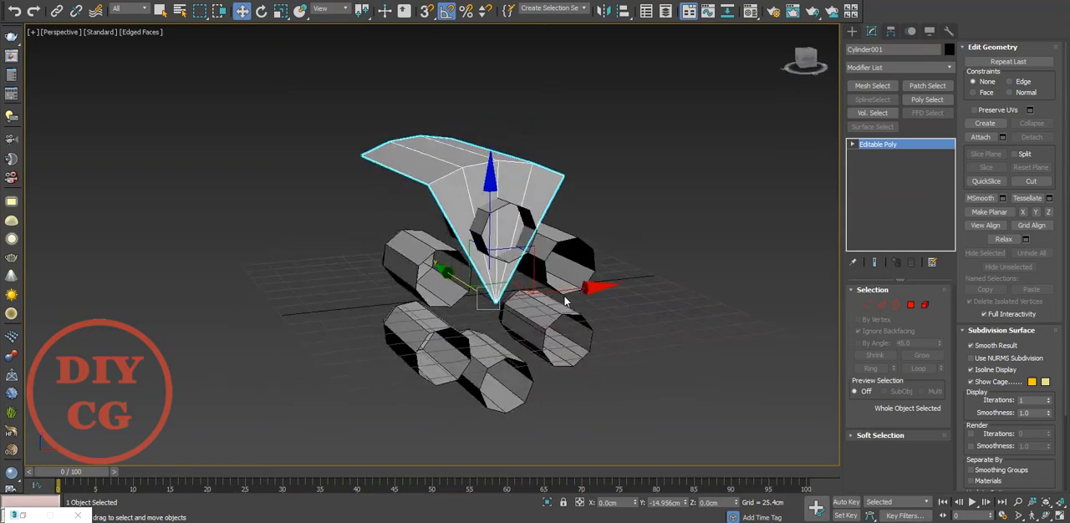
left_click(537, 288)
left_click(554, 270)
left_click(547, 333, "ctrl")
left_click(458, 368, "ctrl")
left_click(428, 270, "ctrl")
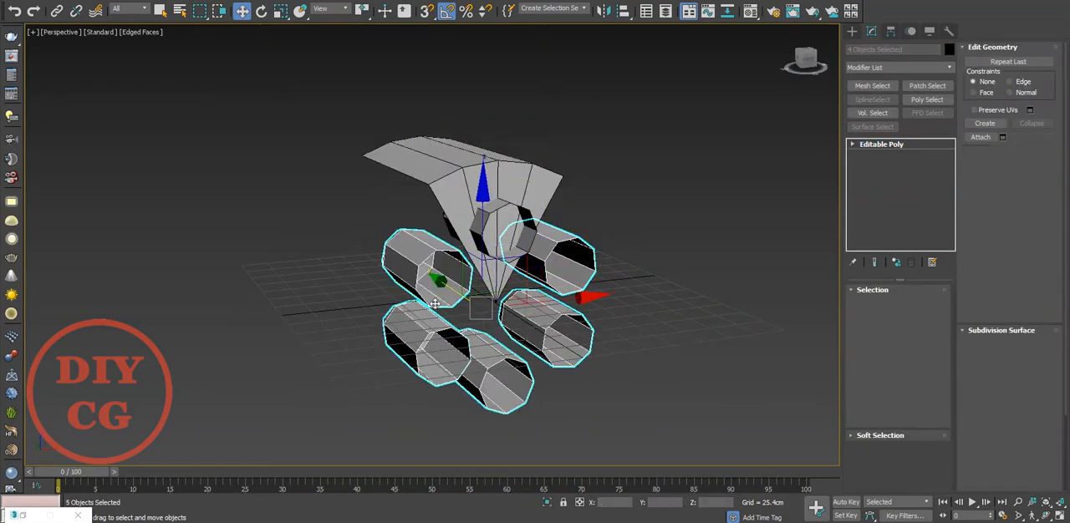
key("Delete")
left_click(506, 235)
scroll(506, 235, "up", 4)
middle_click_drag(506, 235, 581, 161, "alt")
left_click_drag(629, 237, 555, 327)
middle_click_drag(557, 326, 439, 339)
key("super")
key("super")
key("z")
middle_click_drag(477, 284, 393, 293, "alt")
In the front view, inset the wedge's four front polygons together by 16.95 cm.
key("f")
key("z")
scroll(491, 252, "down", 8)
scroll(515, 197, "up", 4)
left_click(441, 170)
middle_click_drag(458, 140, 495, 99)
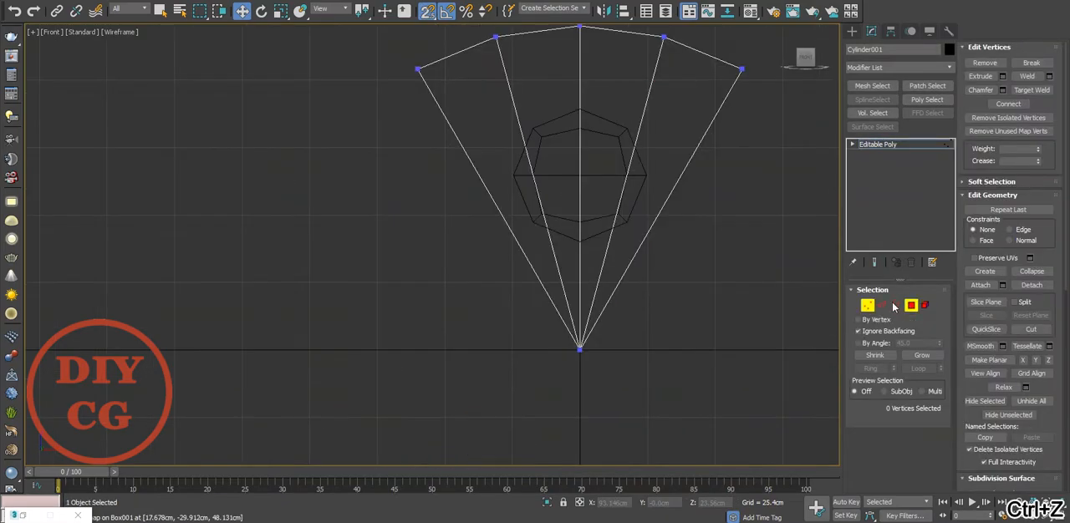
left_click(911, 305)
left_click(667, 130)
left_click(611, 129, "ctrl")
left_click(556, 129, "ctrl")
left_click(507, 128, "ctrl")
right_click(620, 156)
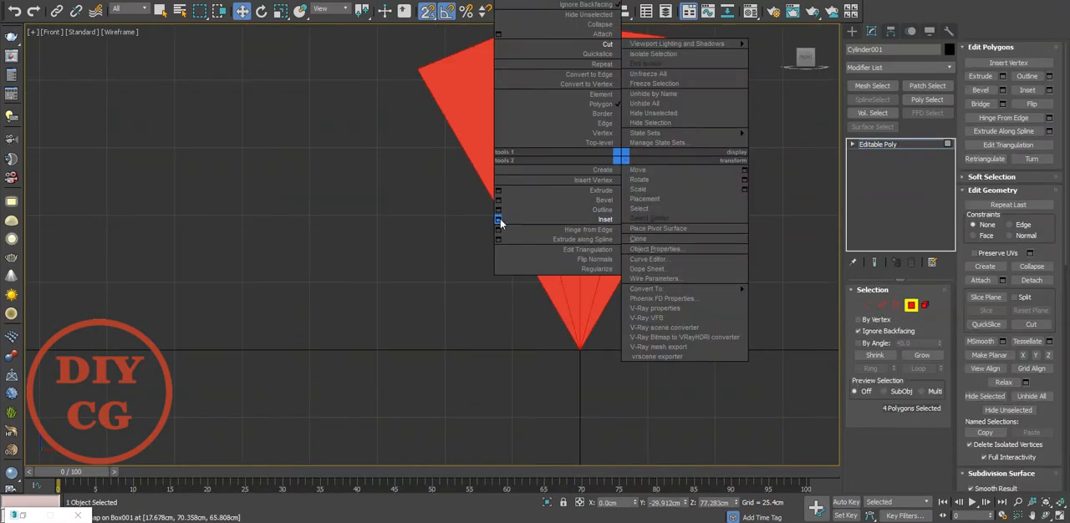
left_click(499, 220)
left_click_drag(448, 268, 450, 279)
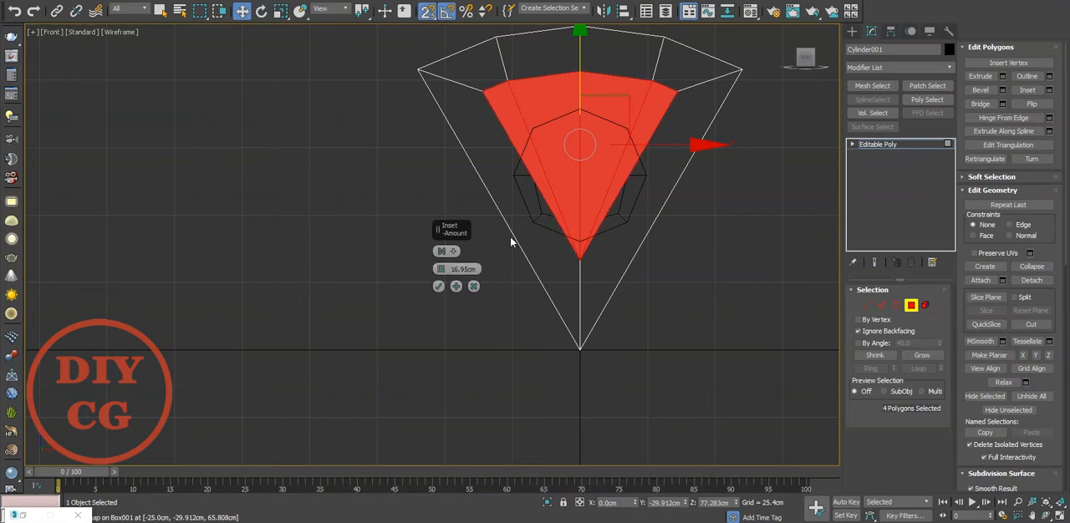
left_click(435, 286)
Regularize the inset polygons into an even hexagon and rotate it so that one corner points straight up.
key("alt+g")
scroll(600, 89, "up", 2)
middle_click_drag(599, 89, 571, 150)
key("e")
left_click_drag(640, 104, 643, 109)
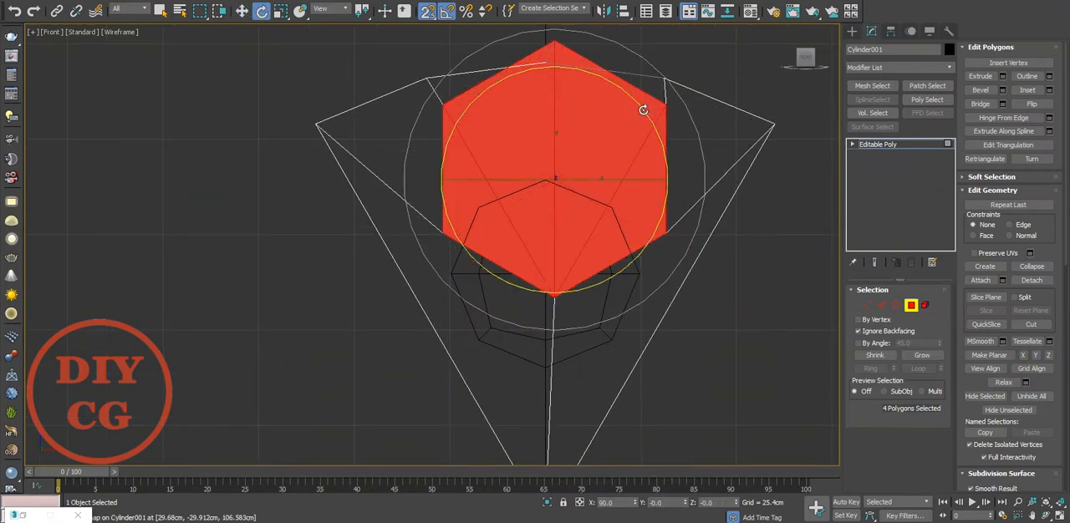
Move the hexagon down over the tube's opening and scale it to roughly fit the tube's outline in the front view.
key("w")
left_click_drag(557, 81, 569, 268)
key("r")
middle_click_drag(572, 261, 571, 134)
scroll(572, 133, "down", 2)
key("w")
left_click_drag(620, 144, 552, 295)
scroll(544, 143, "up", 3)
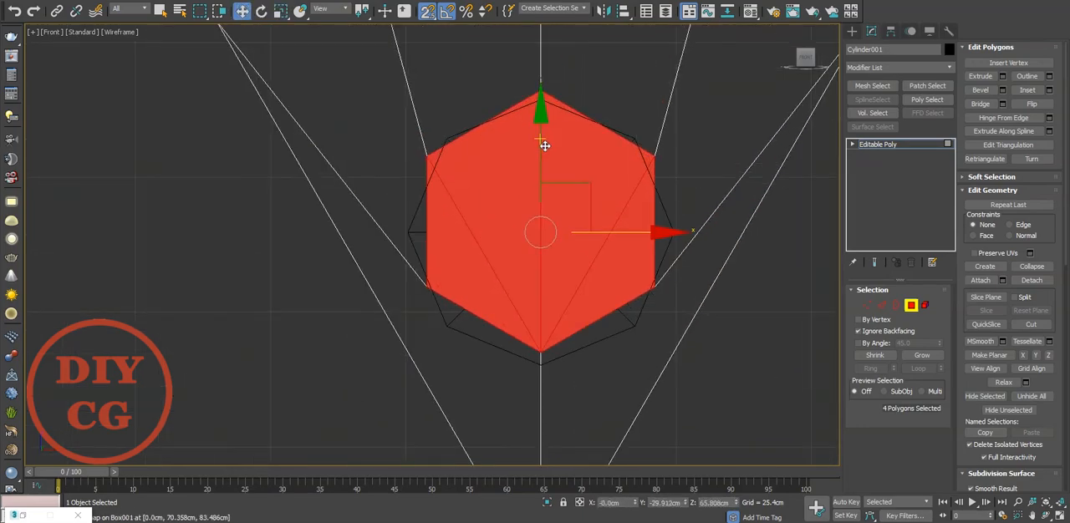
Try to shift the hexagon down so its upper and lower corners line up with the tube's outline.
middle_click_drag(545, 143, 521, 111)
key("s")
left_click_drag(520, 95, 523, 111)
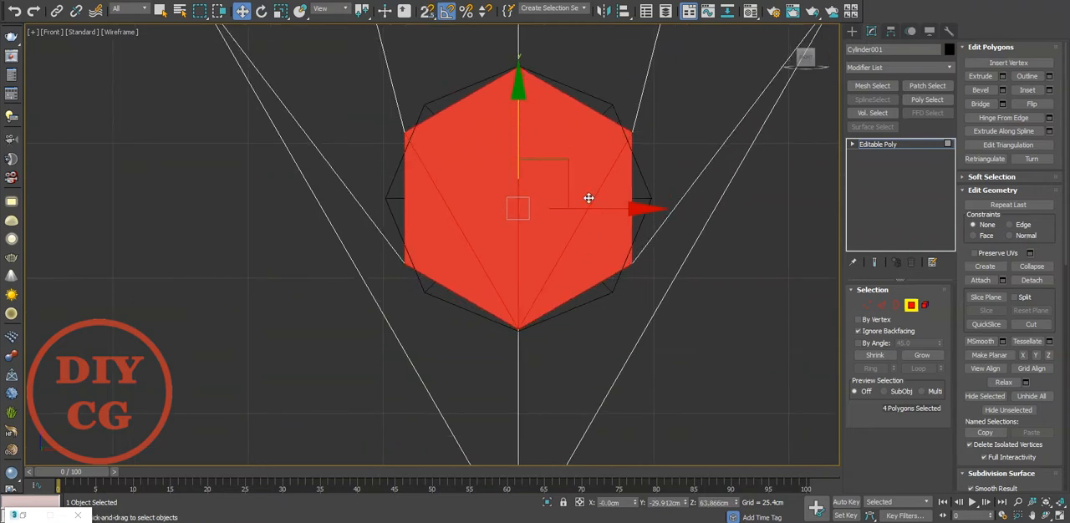
scroll(589, 196, "down", 3)
scroll(650, 250, "up", 1)
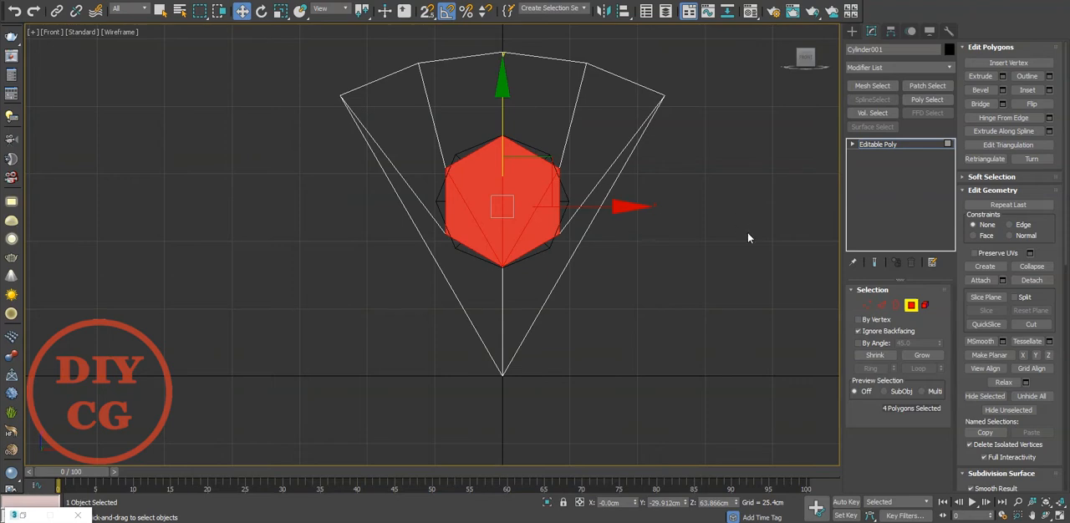
key("ctrl+z")
Collapse the hexagon's polygons into a single vertex at the centre of the tube's opening.
left_click(548, 216)
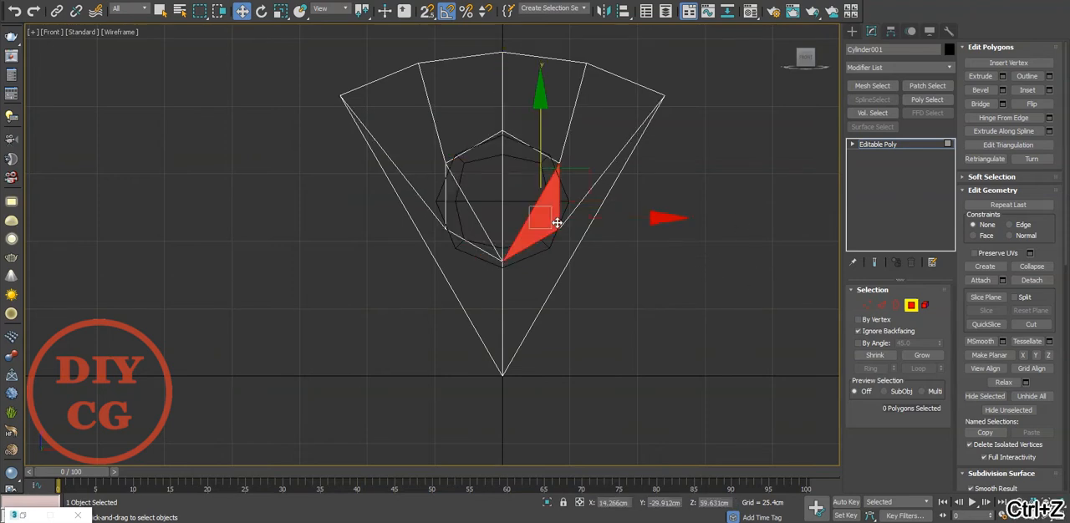
left_click(460, 222, "ctrl")
right_click(460, 222)
left_click(430, 84)
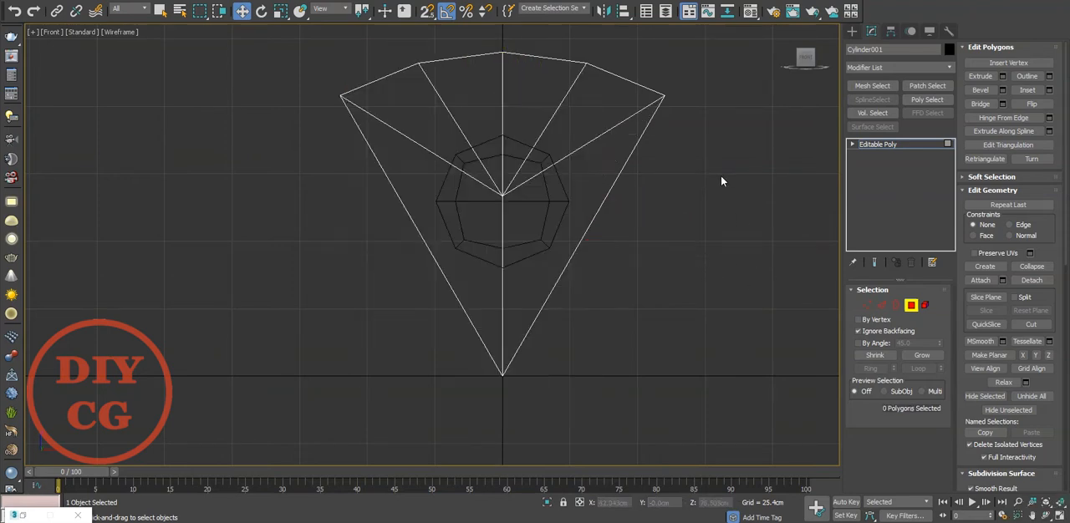
Cut two edges from the central vertex out to the wedge's two slanted sides.
right_click(688, 208)
left_click(577, 126)
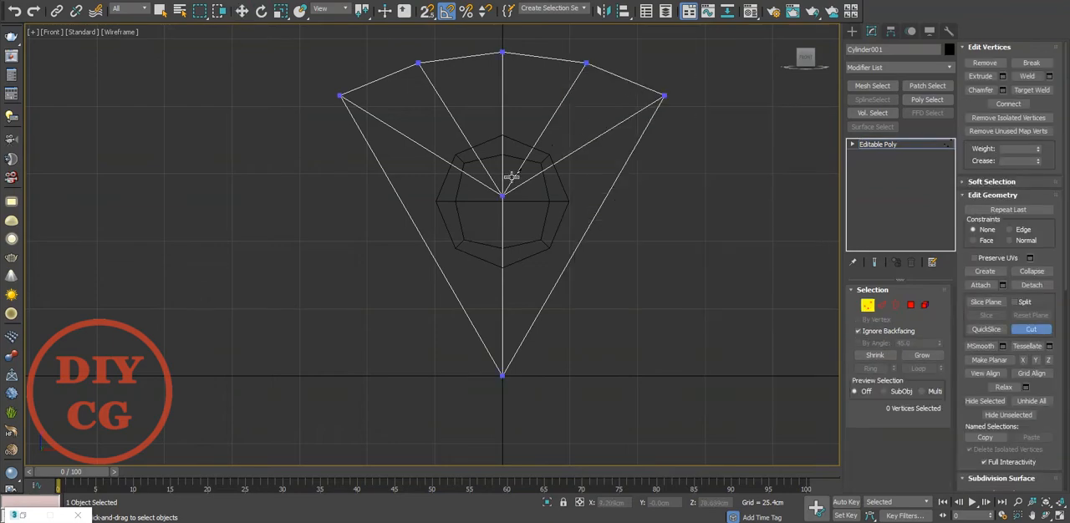
left_click(910, 305)
Chamfer the central vertex until the resulting eight-sided polygon is about the size of the tube's opening.
left_click(867, 306)
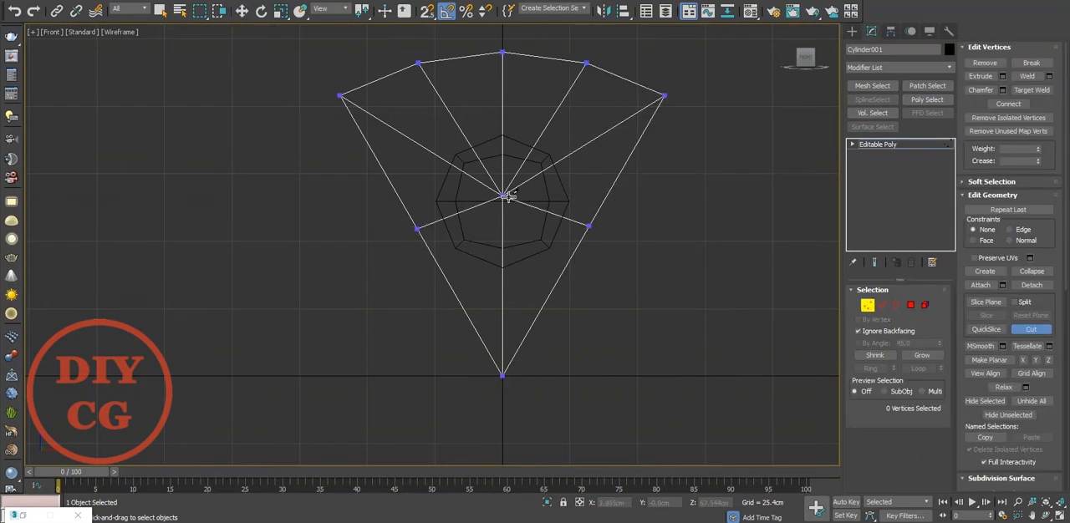
left_click(983, 91)
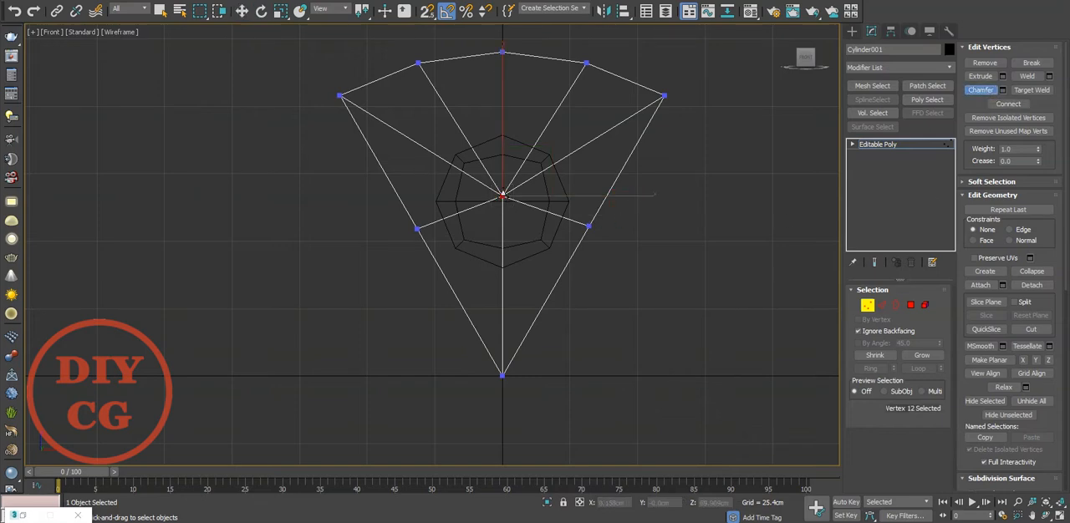
key("w")
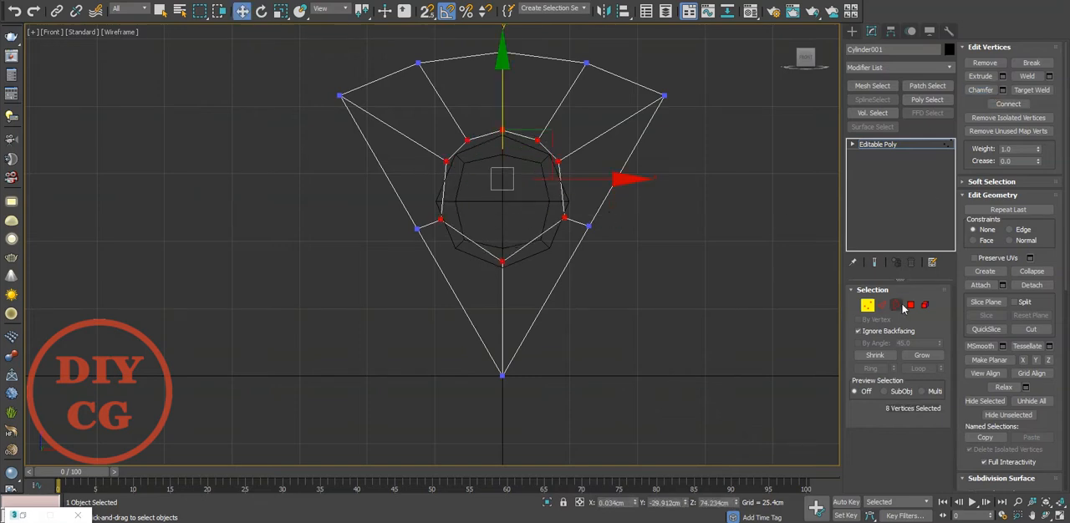
Regularize the new eight-sided polygon into an even octagon, then move and scale it to match the tube's outline.
key("4")
left_click(497, 155)
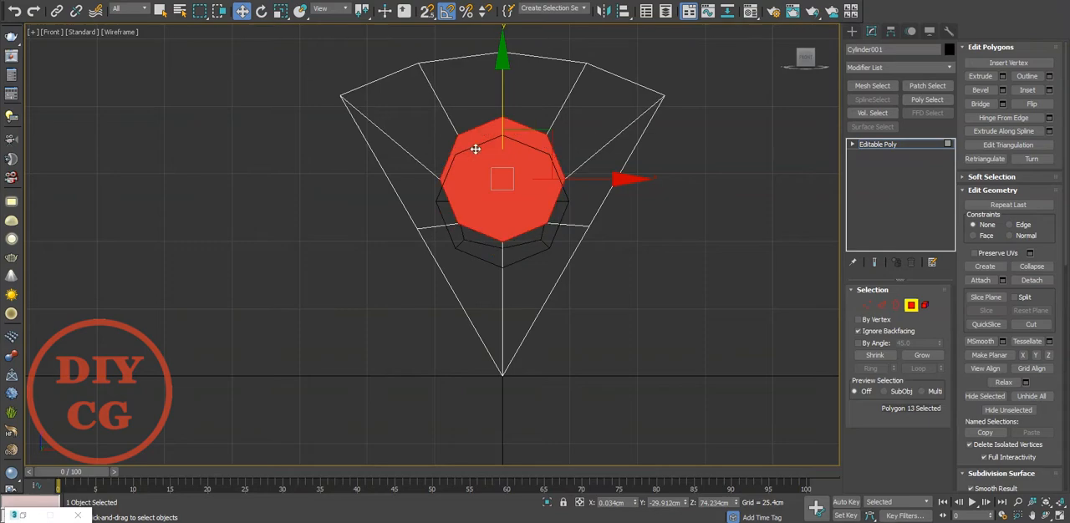
scroll(462, 138, "up", 5)
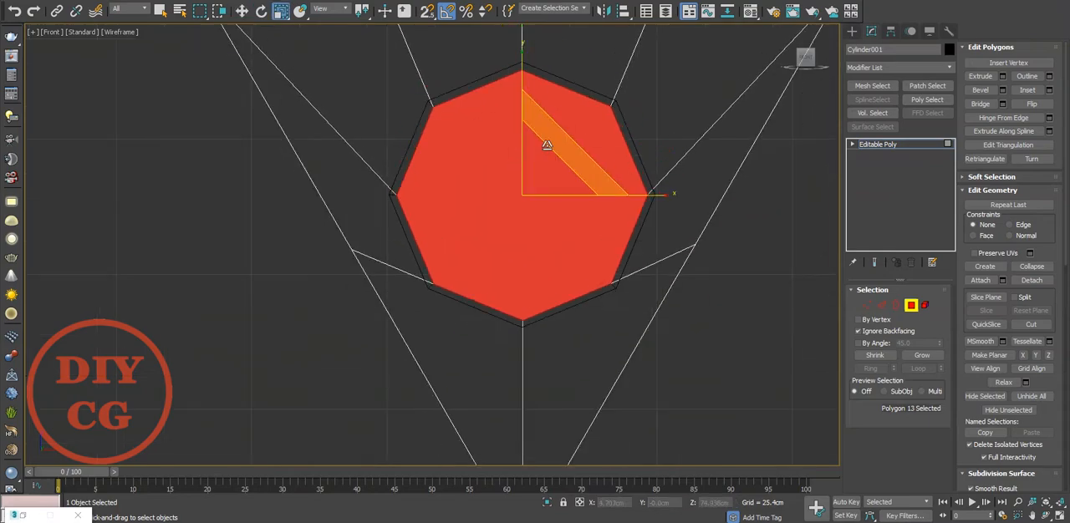
scroll(547, 143, "down", 5)
left_click(657, 216)
Slide the two vertices on the wedge's slanted sides down with the Edge constraint to just below the octagon.
scroll(632, 219, "up", 2)
key("1")
left_click_drag(634, 169, 611, 198)
left_click_drag(384, 173, 340, 212, "ctrl")
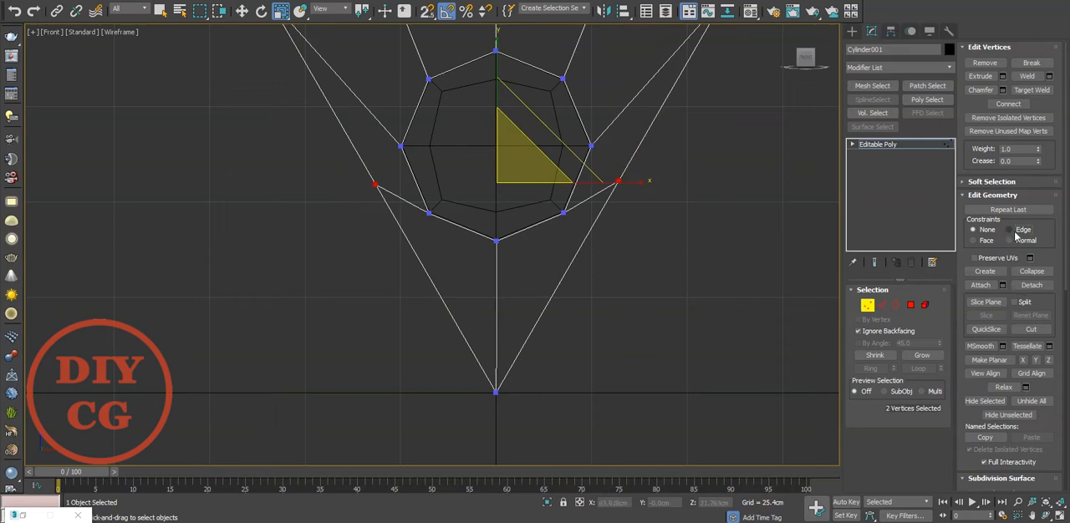
left_click(1015, 233)
key("w")
middle_click_drag(536, 129, 541, 147)
middle_click_drag(504, 192, 514, 294)
left_click(664, 189)
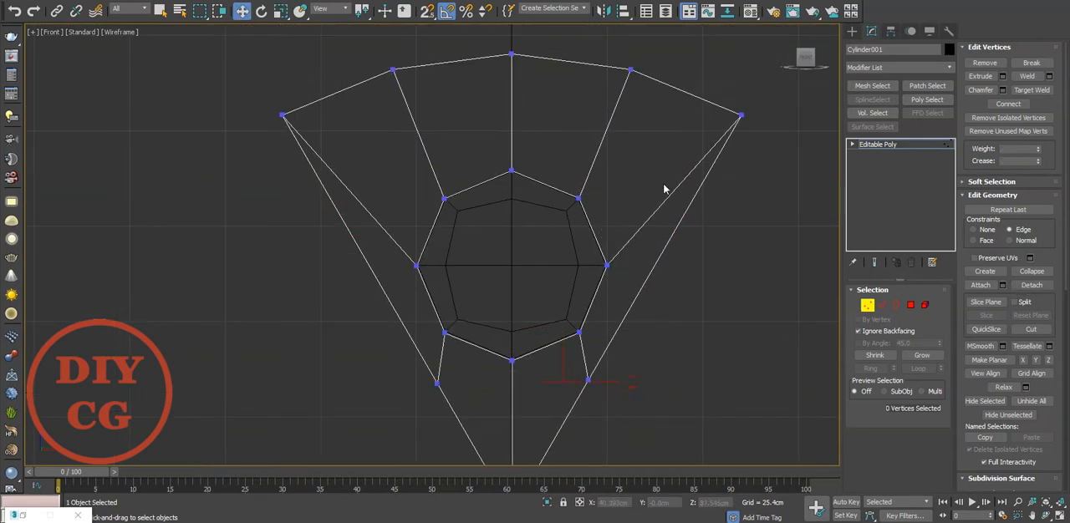
In the perspective view, delete the octagonal polygon covering the tube's opening.
left_click(867, 306)
key("p")
middle_click_drag(578, 295, 545, 281, "alt")
key("4")
left_click(530, 278)
key("Delete")
Attach the tube to the wedge as part of the same editable poly.
right_click(591, 317)
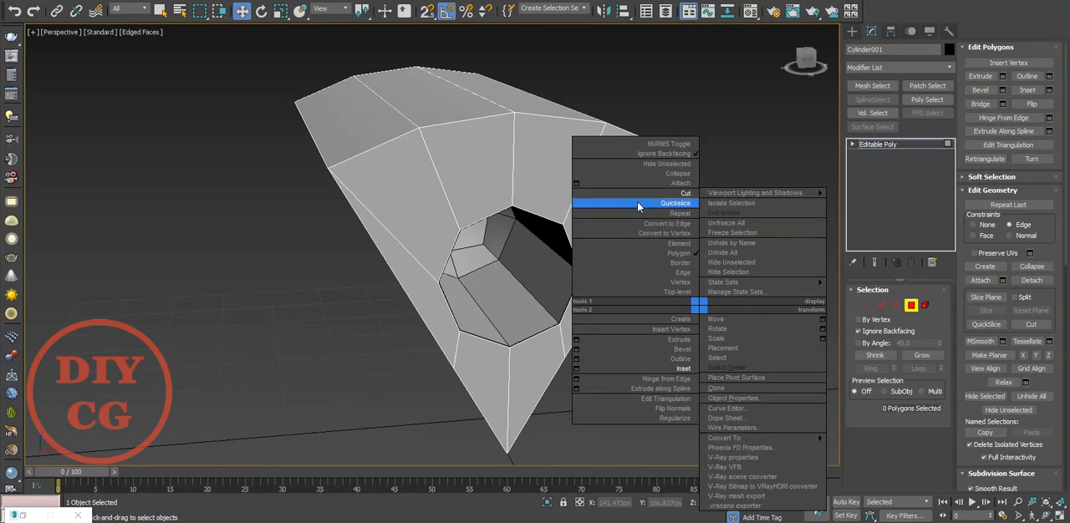
right_click(761, 270)
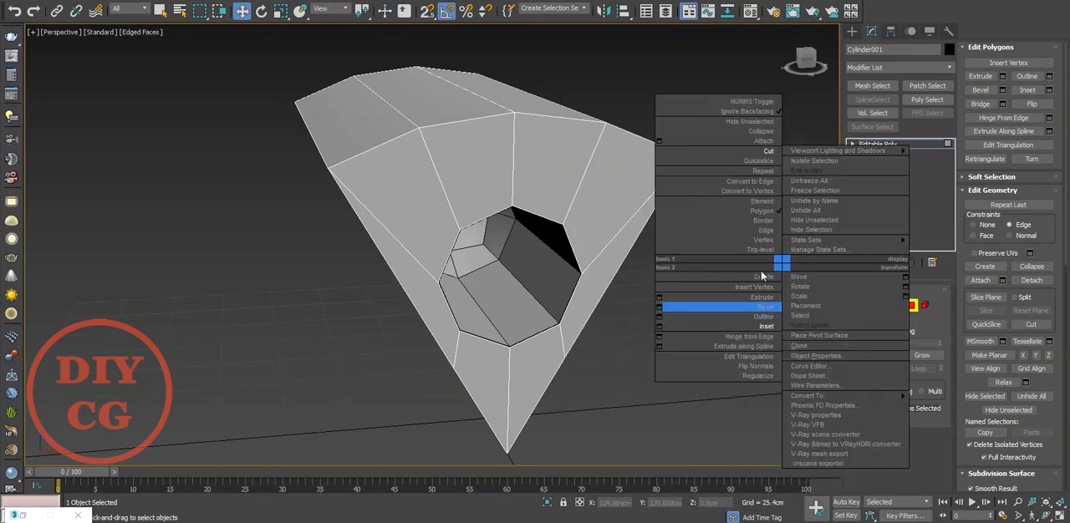
left_click(662, 143)
left_click(536, 266)
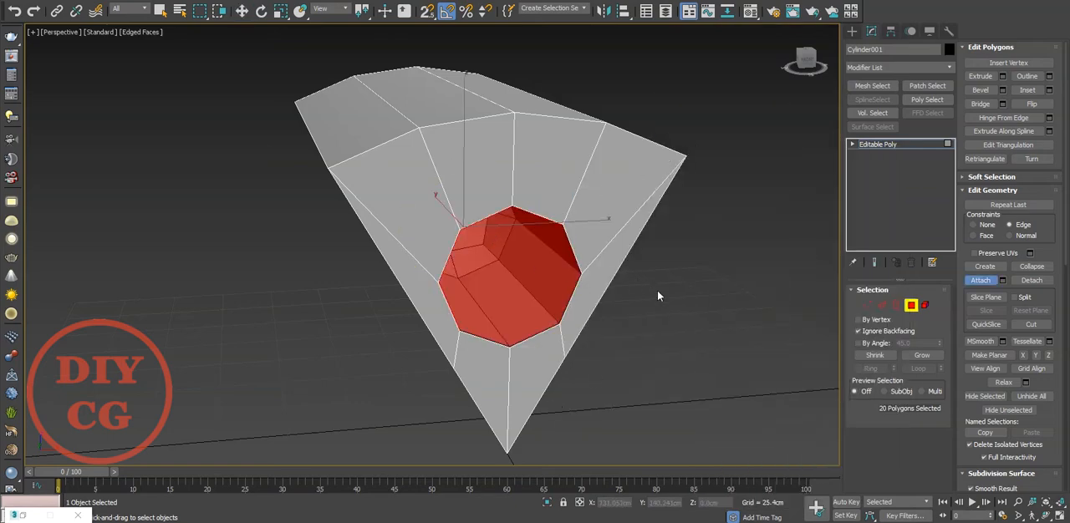
Flip the normals of the attached tube element.
key("1")
middle_click_drag(486, 270, 541, 272, "alt")
key("5")
right_click(541, 271)
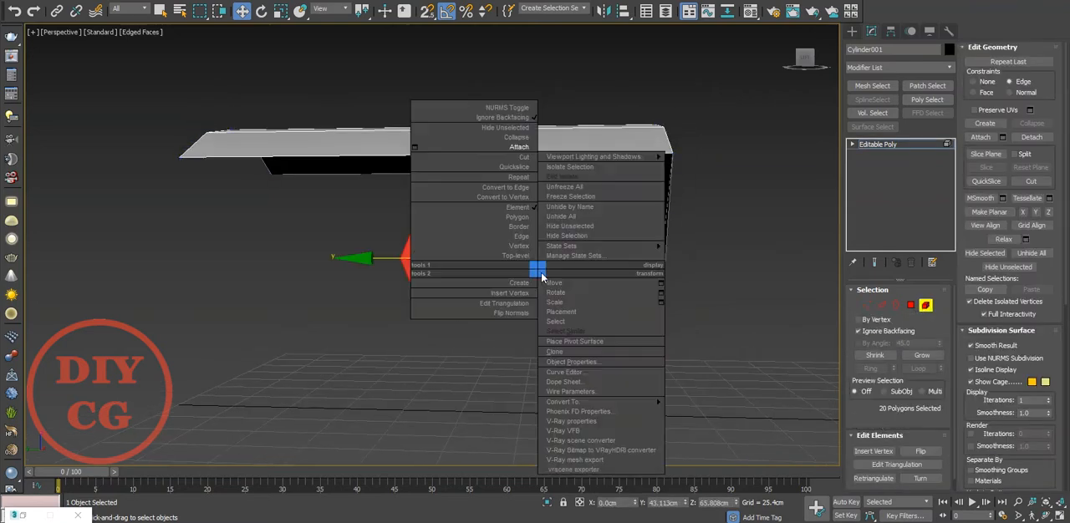
left_click(509, 313)
left_click(496, 325)
Weld the tube's rim vertices to the wedge opening's vertices with a weld threshold of 1 cm.
middle_click_drag(496, 324, 463, 352, "alt")
key("1")
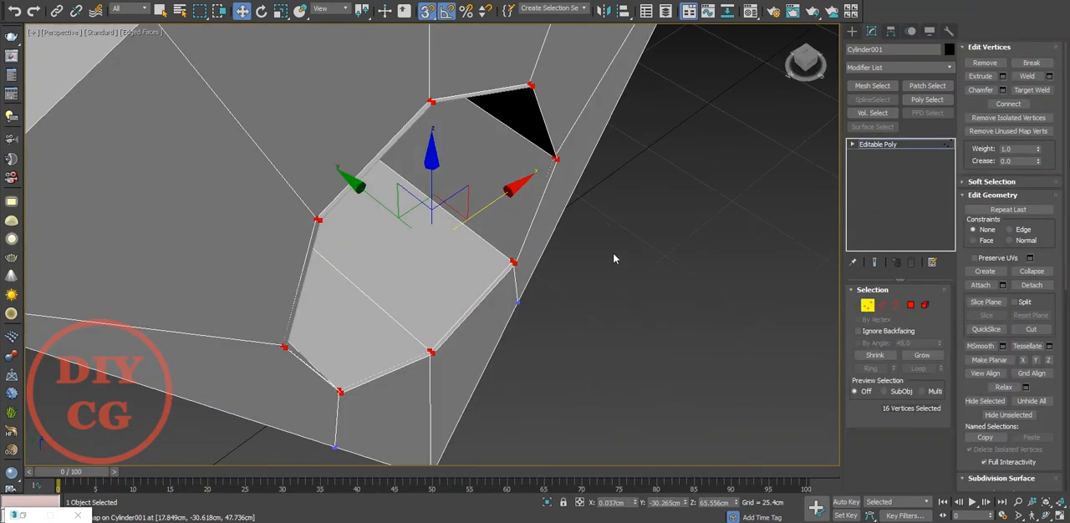
right_click(613, 259)
left_click(490, 317)
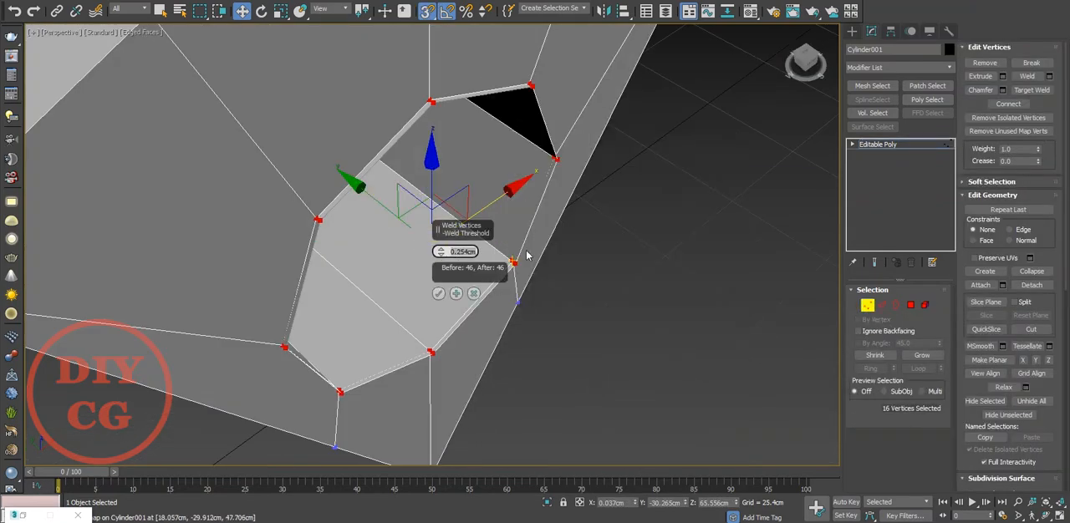
type("1")
key("Return")
left_click(439, 295)
left_click(647, 349)
middle_click_drag(647, 349, 424, 301, "alt")
scroll(473, 249, "down", 5)
scroll(448, 245, "up", 4)
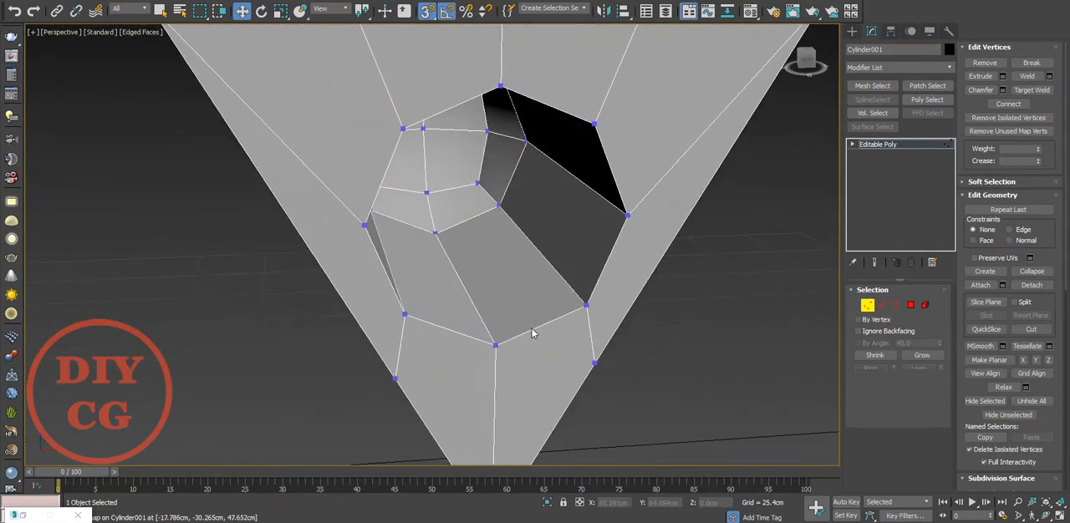
Chamfer the hole's rim edge loop by about 0.943 cm with 2 segments.
key("2")
double_click(530, 329)
right_click(530, 321)
left_click(407, 392)
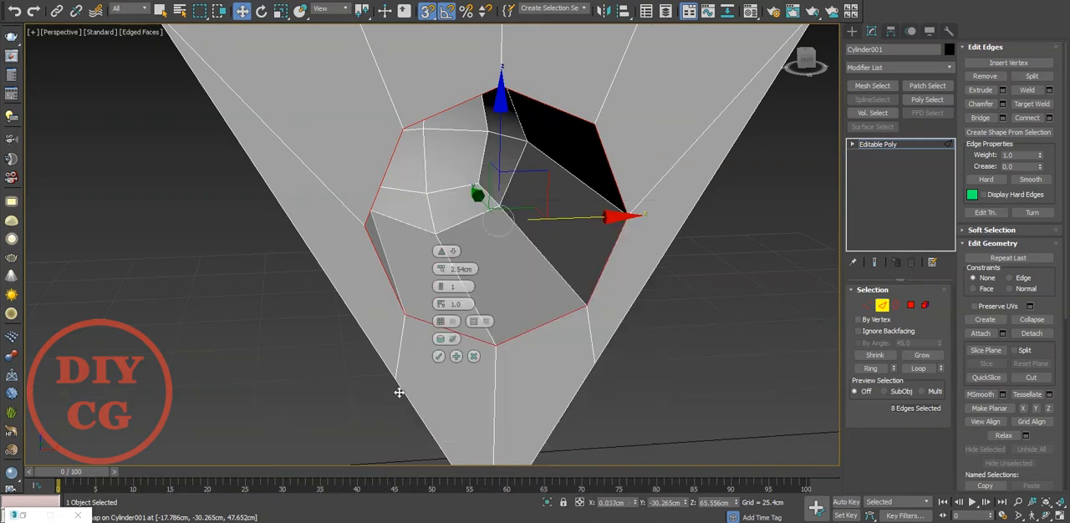
left_click(442, 286)
middle_click_drag(423, 287, 414, 267, "alt")
scroll(396, 290, "up", 3)
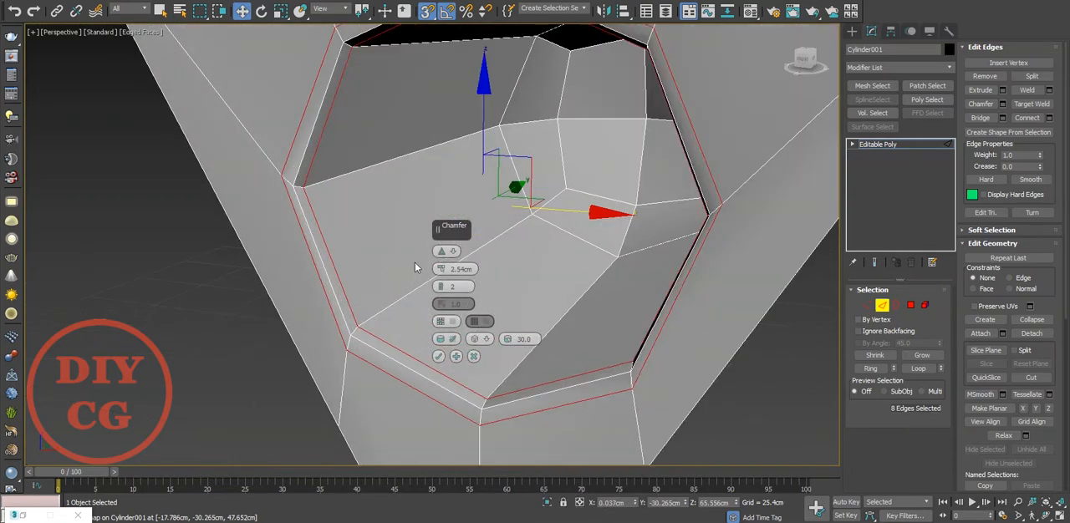
left_click_drag(442, 269, 444, 301)
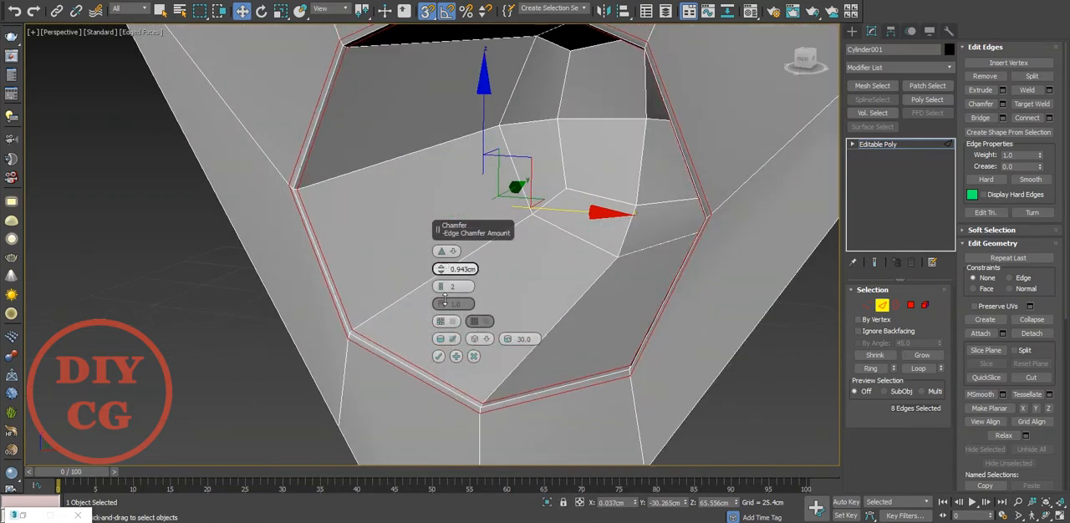
left_click(438, 356)
scroll(611, 331, "down", 5)
middle_click_drag(611, 331, 519, 273, "alt")
Lengthen the wedge by moving its open rear edges away from the front face.
key("2")
key("1")
scroll(465, 231, "down", 4)
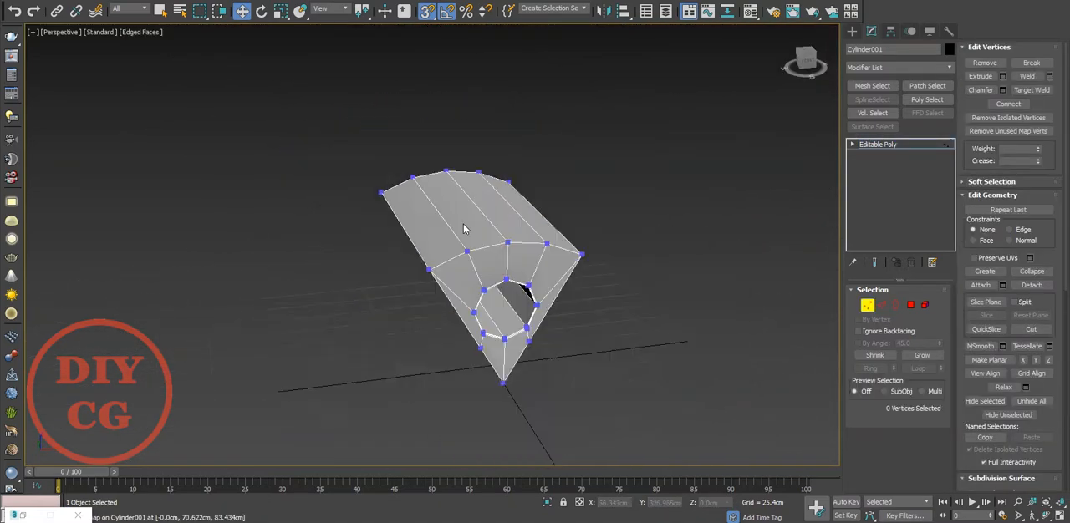
middle_click_drag(465, 231, 440, 245, "alt")
key("2")
left_click_drag(403, 148, 343, 307)
double_click(370, 262)
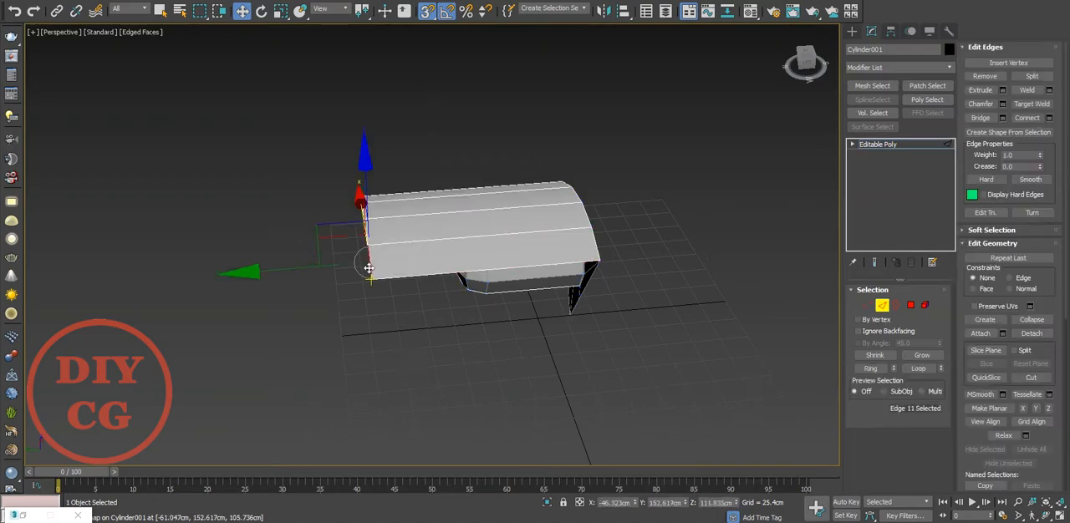
key("s")
middle_click_drag(310, 244, 339, 260, "alt")
middle_click_drag(378, 301, 432, 354, "alt")
Cut a V-shaped pair of edges across the two middle strips of the wedge's top surface.
key("1")
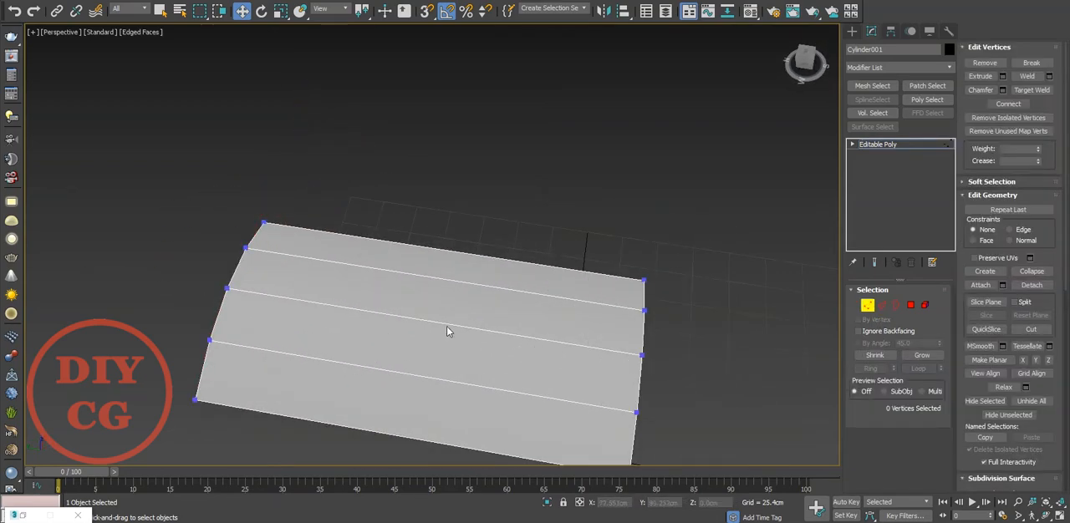
right_click(444, 320)
left_click(399, 206)
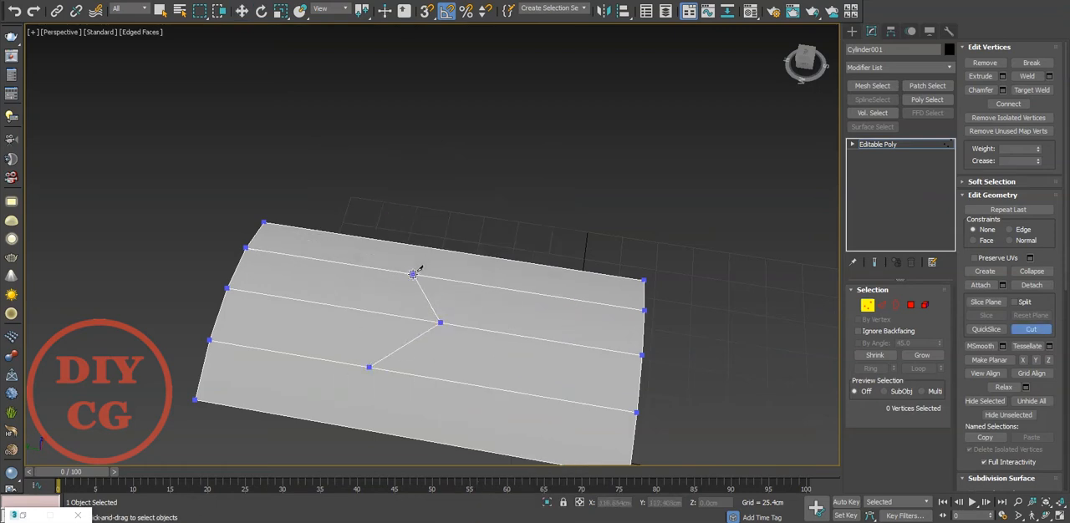
Align the V's two outer vertices with each other and move its middle vertex toward the wedge's front.
key("t")
scroll(457, 227, "up", 4)
key("w")
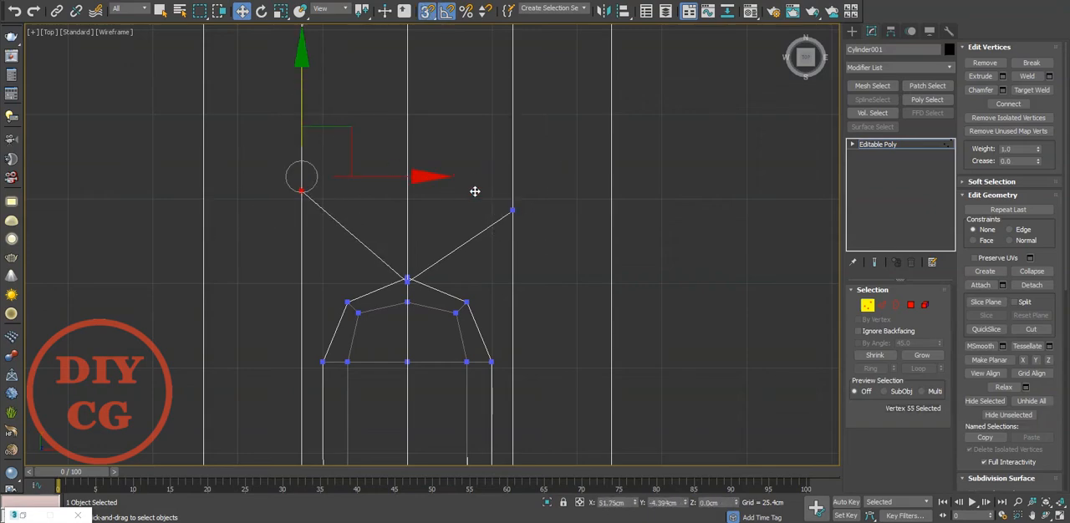
key("p")
scroll(508, 227, "down", 8)
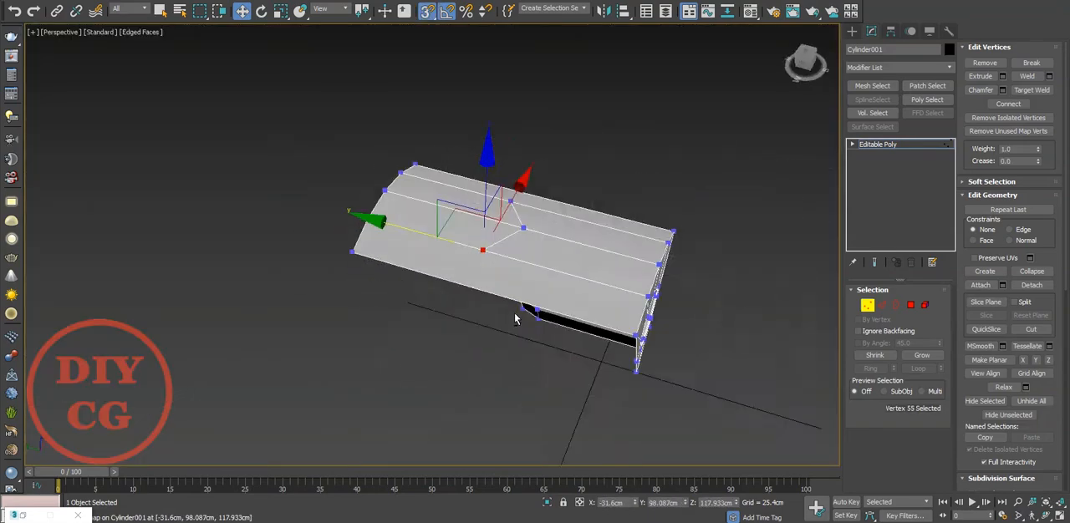
scroll(518, 243, "up", 4)
scroll(548, 246, "down", 5)
middle_click_drag(552, 247, 450, 288, "alt")
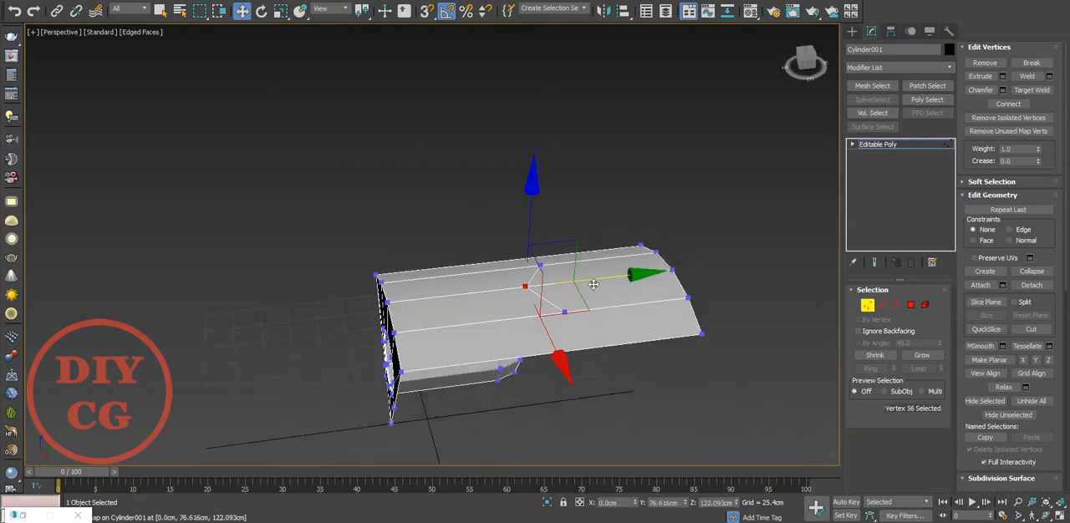
left_click(656, 393)
middle_click_drag(512, 299, 496, 325, "alt")
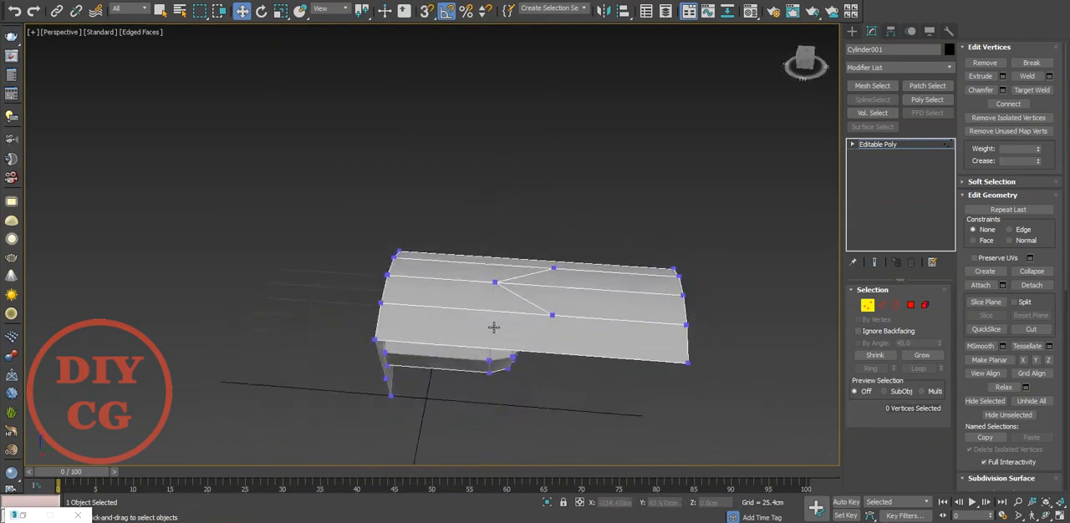
Extrude the two top polygons behind the V down into the body to form a pointed recess.
scroll(625, 308, "up", 4)
middle_click_drag(626, 311, 536, 330)
key("4")
left_click(535, 330)
left_click(539, 279, "ctrl")
right_click(472, 287)
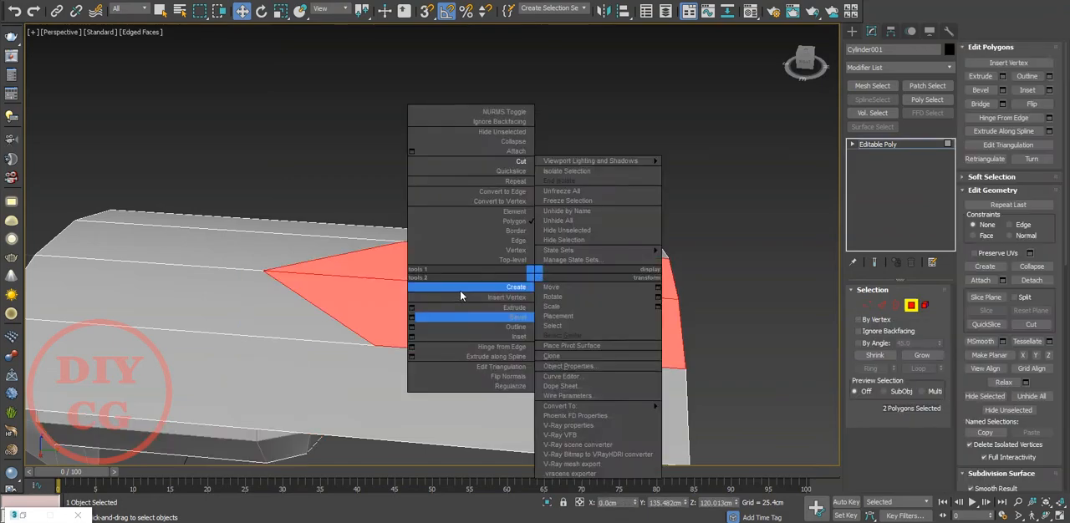
left_click(412, 308)
left_click_drag(440, 269, 446, 343)
scroll(445, 338, "down", 4)
middle_click_drag(448, 328, 321, 325, "alt")
scroll(368, 315, "up", 4)
left_click(439, 287)
middle_click_drag(378, 309, 581, 316, "alt")
Delete the two polygons closing the recess at the wedge's open rear end.
scroll(581, 315, "up", 2)
left_click(657, 267)
left_click(592, 234, "ctrl")
key("Delete")
scroll(592, 234, "down", 5)
middle_click_drag(593, 234, 614, 264, "alt")
Try a two-segment chamfer of about 3.73 cm on the recess's upper rim edges.
scroll(545, 272, "up", 3)
key("2")
double_click(569, 171)
right_click(664, 196)
left_click(542, 271)
middle_click_drag(513, 217, 381, 192)
scroll(289, 263, "up", 4)
left_click_drag(441, 270, 460, 214)
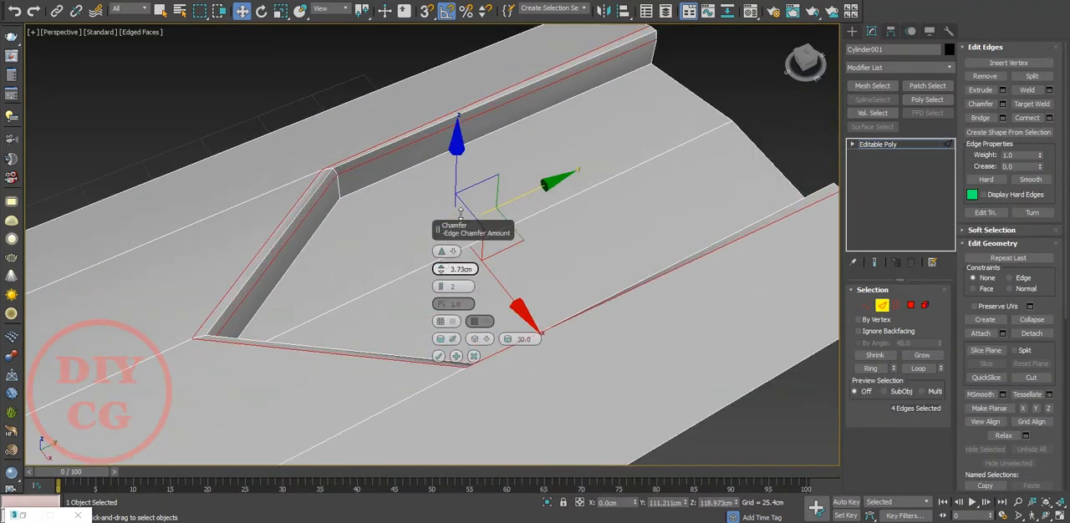
left_click(473, 356)
scroll(669, 387, "down", 4)
left_click(675, 388)
Cut supporting edges on the wedge's top surface, running parallel just outside the recess's upper rim.
scroll(568, 293, "down", 3)
middle_click_drag(561, 286, 371, 318, "alt")
scroll(572, 322, "up", 3)
scroll(571, 326, "up", 2)
key("alt+c")
left_click(403, 322)
middle_click_drag(561, 234, 125, 376)
scroll(436, 259, "up", 4)
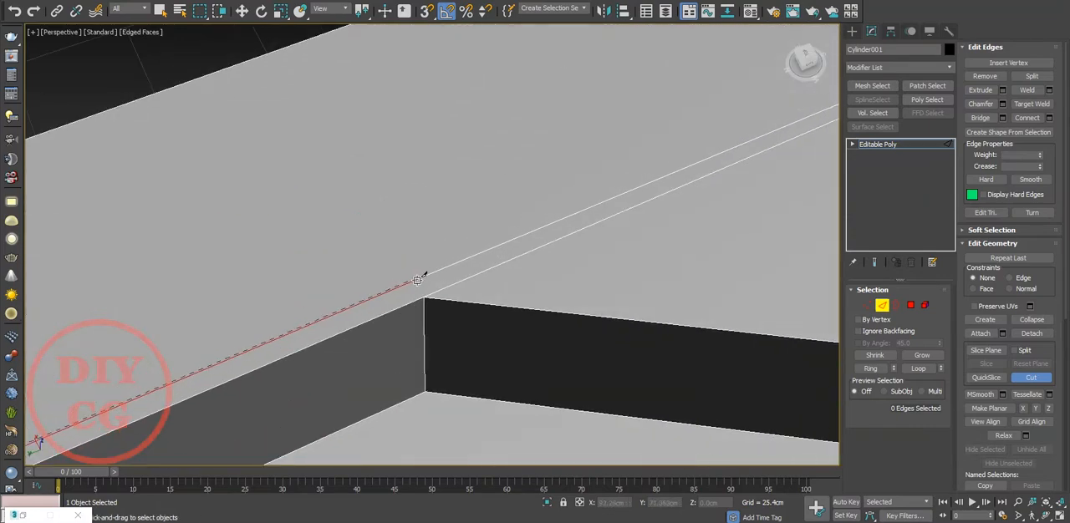
left_click(453, 284)
middle_click_drag(453, 284, 418, 247, "alt")
left_click(608, 320)
scroll(277, 307, "down", 6)
key("1")
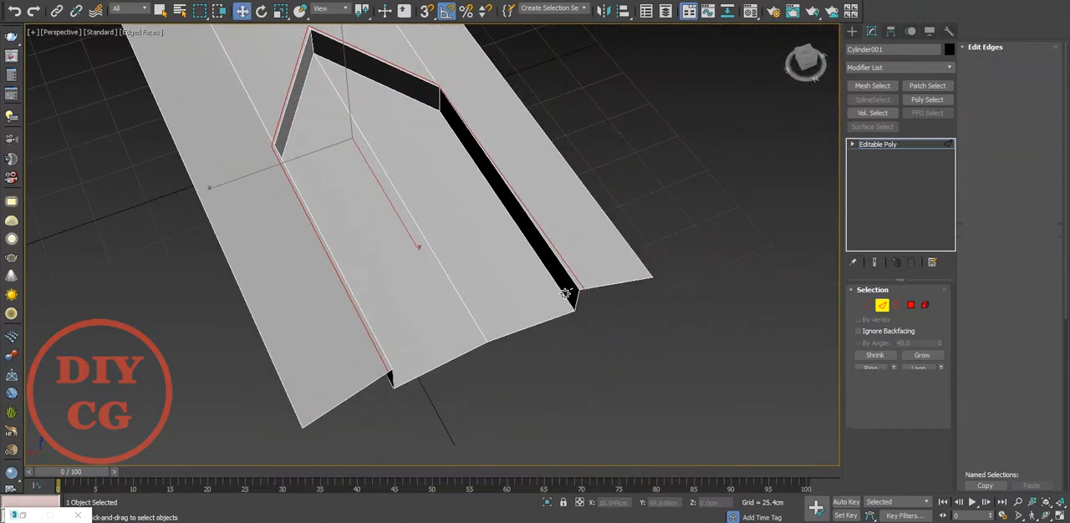
Continue the cuts around the recess's corners and adjust the vertices of the supporting edges.
key("alt+c")
scroll(555, 292, "up", 6)
scroll(555, 293, "down", 3)
scroll(503, 294, "down", 4)
key("w")
middle_click_drag(368, 80, 378, 174)
scroll(378, 175, "up", 4)
left_click(385, 194)
scroll(385, 194, "down", 6)
Reposition the wedge's front-rim vertex on the line running forward from the recess's side corner, using vertex snapping.
key("s")
middle_click_drag(501, 313, 193, 284, "alt")
scroll(489, 287, "up", 2)
left_click(458, 331)
left_click_drag(485, 289, 382, 150)
left_click(675, 308)
middle_click_drag(675, 308, 619, 282, "alt")
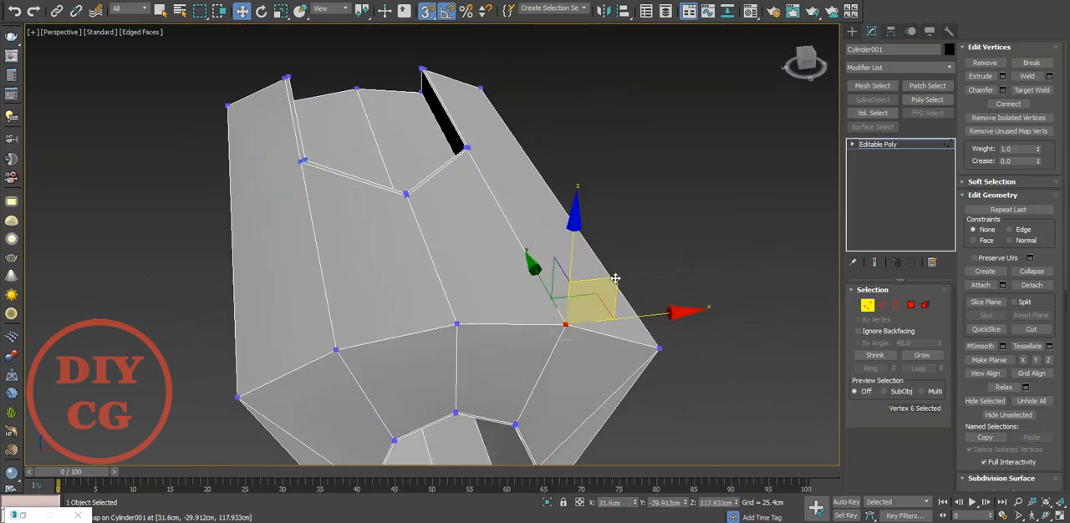
Target-weld the stray vertex at the outer side corner of the recess's supporting edges.
middle_click_drag(429, 72, 250, 201, "alt")
scroll(626, 294, "up", 3)
right_click(667, 294)
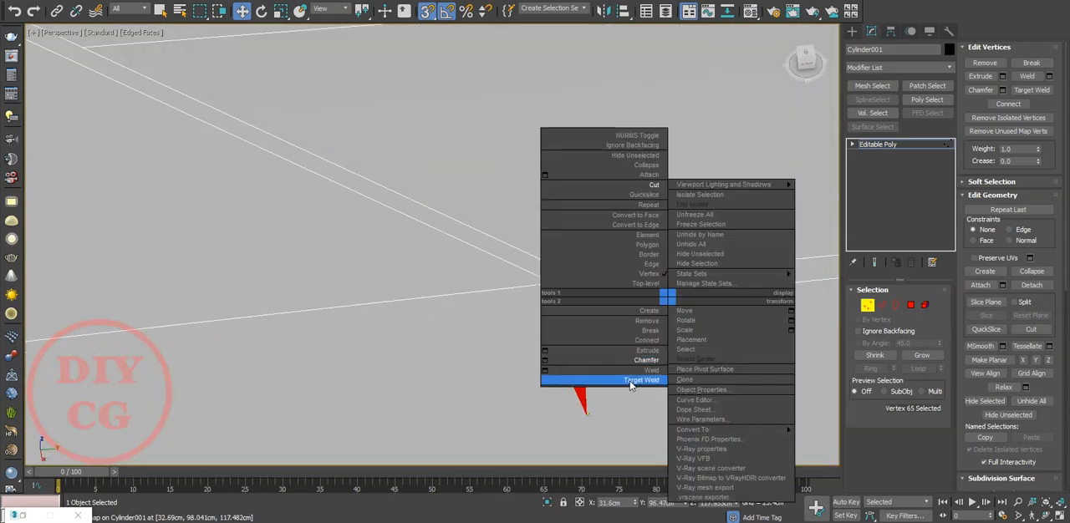
left_click(585, 377)
left_click(588, 303)
In the top view, move the supporting edges' tip vertex about 2.06 cm outward from the recess's point.
scroll(447, 275, "down", 5)
middle_click_drag(447, 275, 381, 209, "alt")
scroll(391, 198, "up", 3)
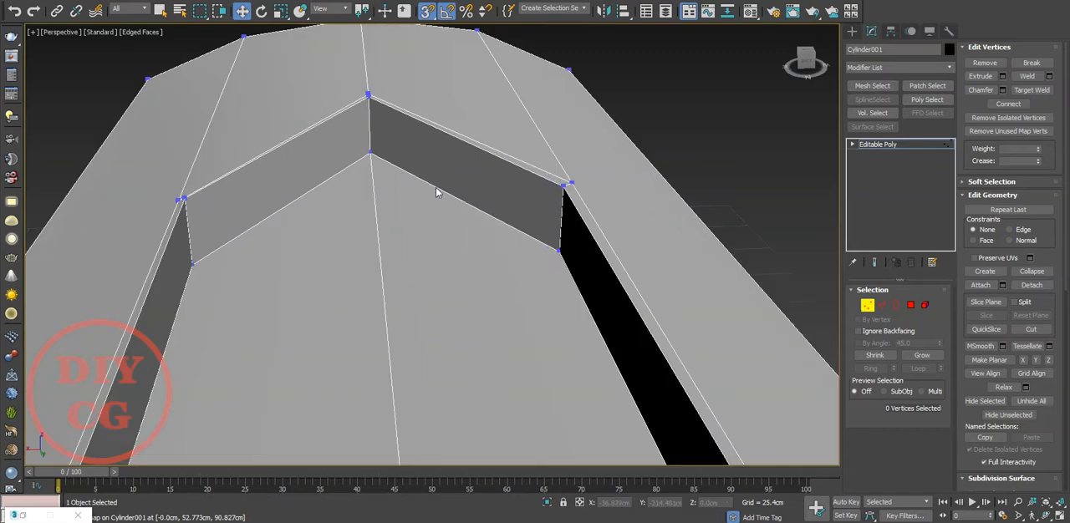
middle_click_drag(436, 187, 479, 321)
scroll(432, 256, "up", 4)
left_click(388, 193)
key("t")
scroll(410, 217, "up", 5)
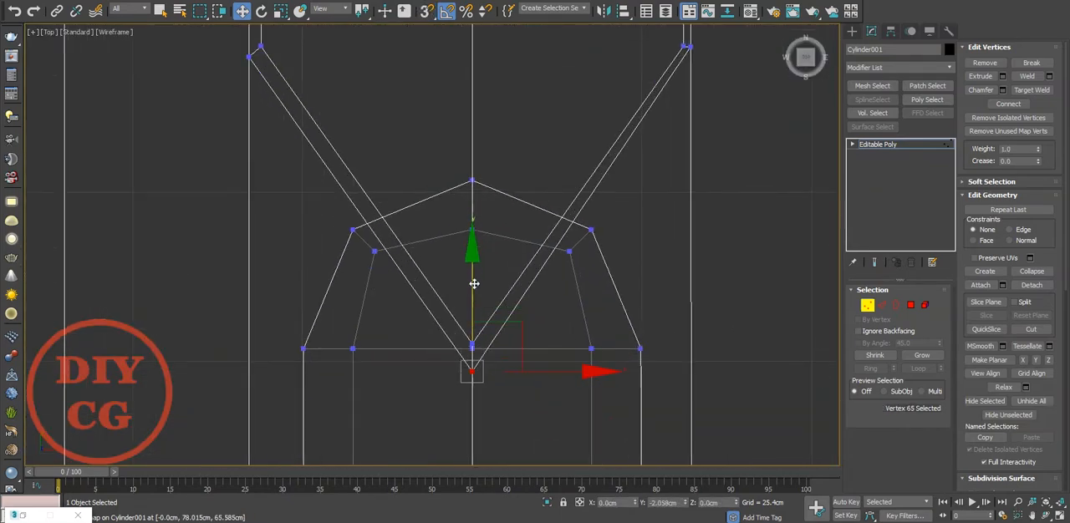
Move the supporting edge's side corner vertex lengthwise, level with its counterpart across the recess.
middle_click_drag(703, 50, 621, 175)
scroll(621, 175, "up", 2)
scroll(607, 170, "down", 2)
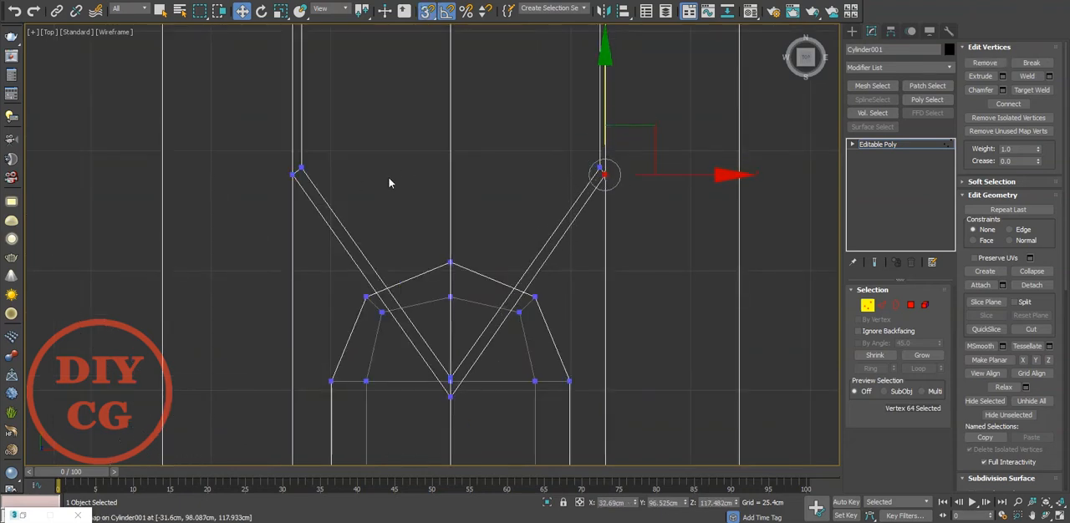
middle_click_drag(355, 184, 401, 306)
Constrain movement to edges and slide the supporting edge's rear end vertex to X 33.423 cm, mirroring the opposite side.
scroll(425, 298, "down", 2)
middle_click_drag(444, 93, 454, 242)
scroll(454, 242, "up", 3)
left_click(479, 226)
left_click(477, 233)
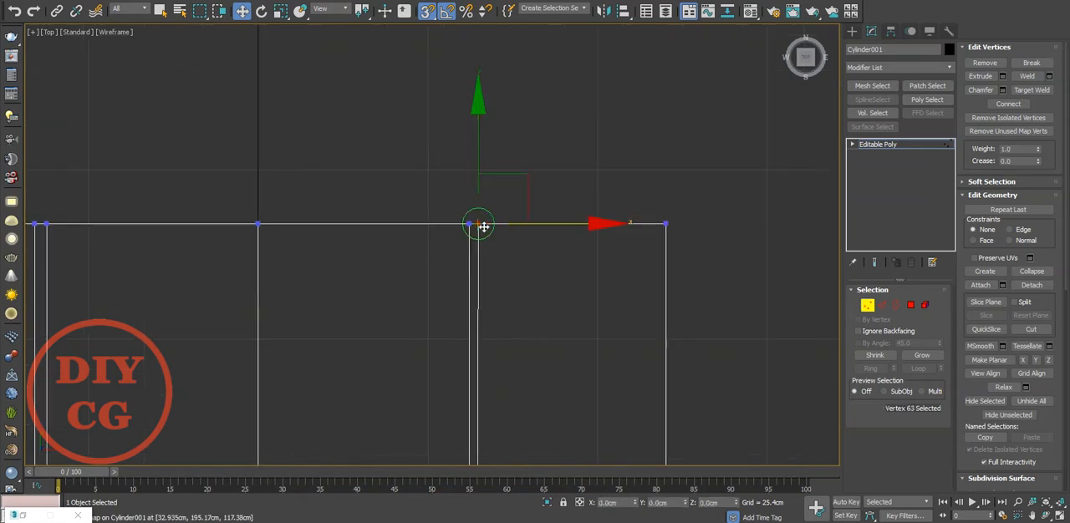
scroll(469, 214, "up", 4)
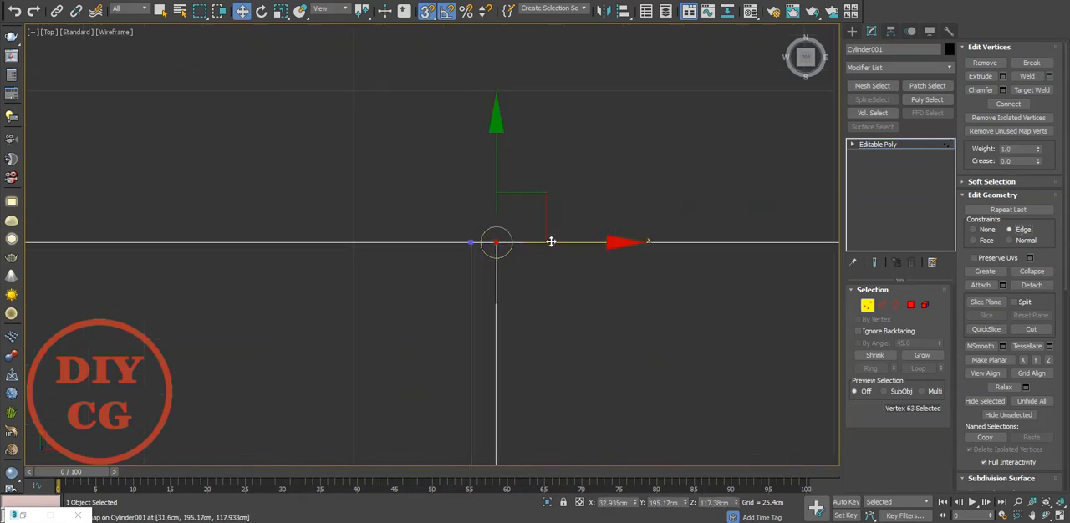
left_click_drag(478, 242, 475, 242)
scroll(639, 231, "down", 6)
scroll(460, 209, "up", 6)
key("space")
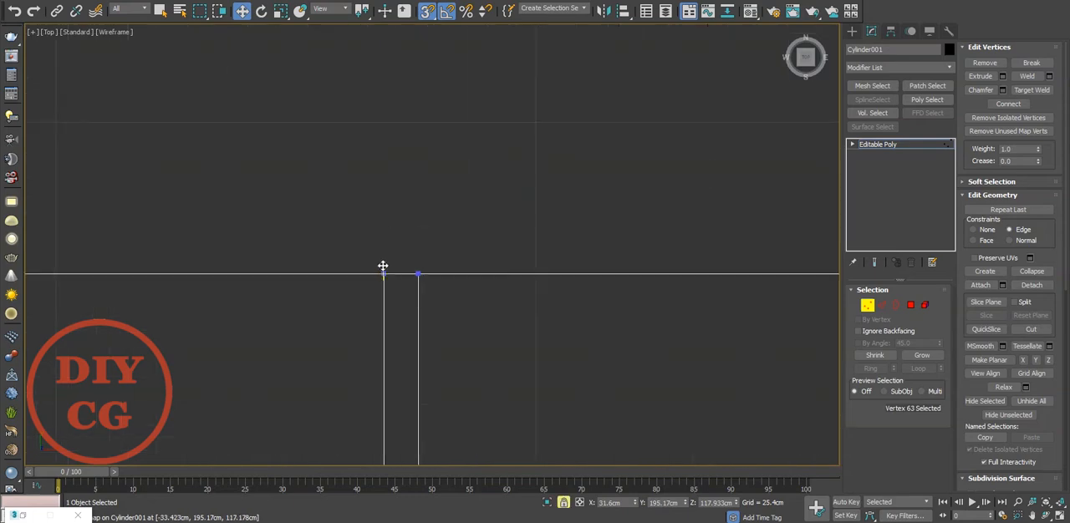
scroll(405, 243, "down", 6)
middle_click_drag(709, 368, 492, 140)
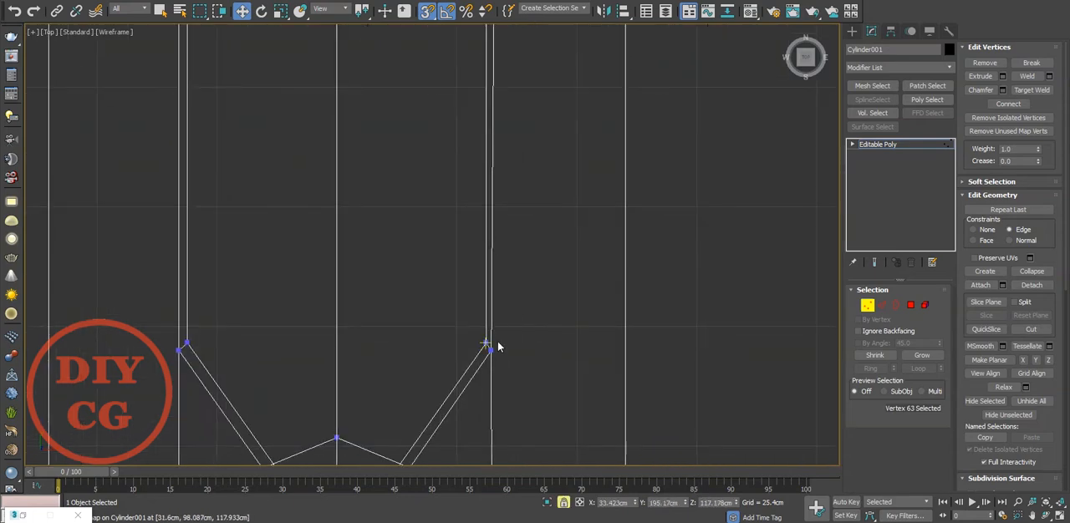
Shift the supporting edge's side corner vertex sideways to X 33.315 cm, in line with the rear end vertex.
scroll(502, 355, "down", 3)
scroll(527, 385, "up", 2)
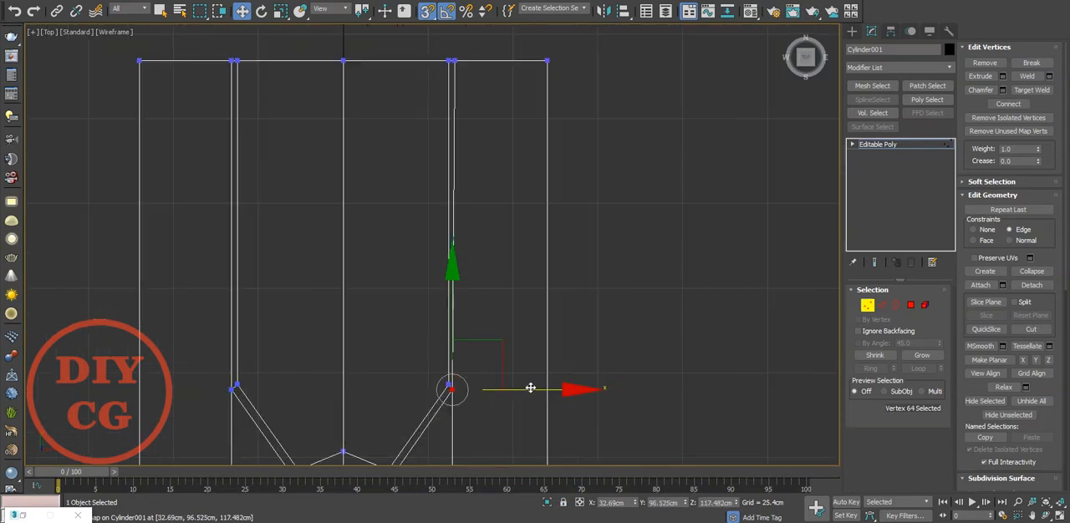
left_click_drag(468, 77, 457, 64)
scroll(469, 71, "down", 3)
scroll(471, 327, "up", 3)
In the front view, align the front-rim vertex with the supporting edge's corner vertex, using the Face constraint and then none.
left_click(450, 347)
middle_click_drag(502, 288, 496, 365)
scroll(497, 365, "down", 2)
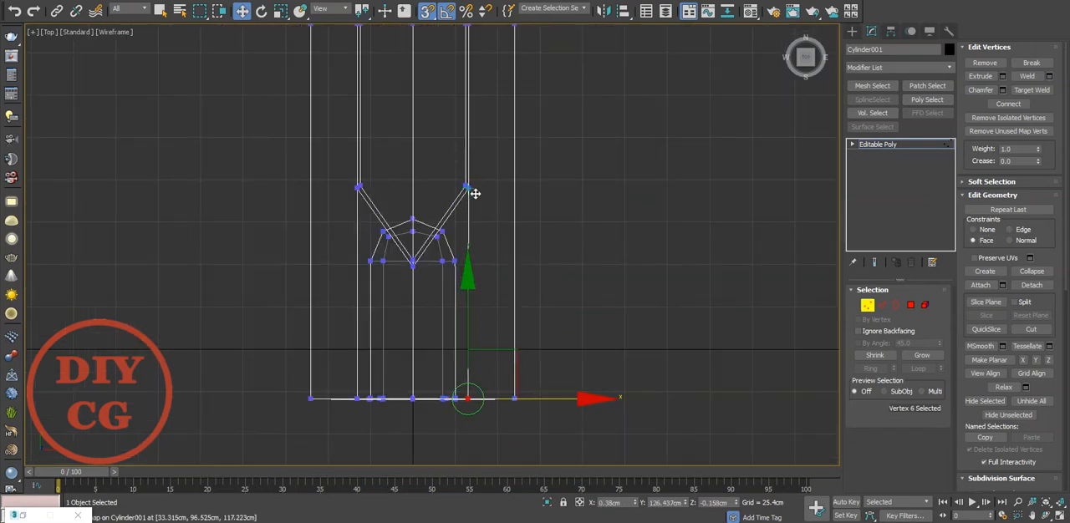
key("f")
key("z")
scroll(464, 250, "up", 6)
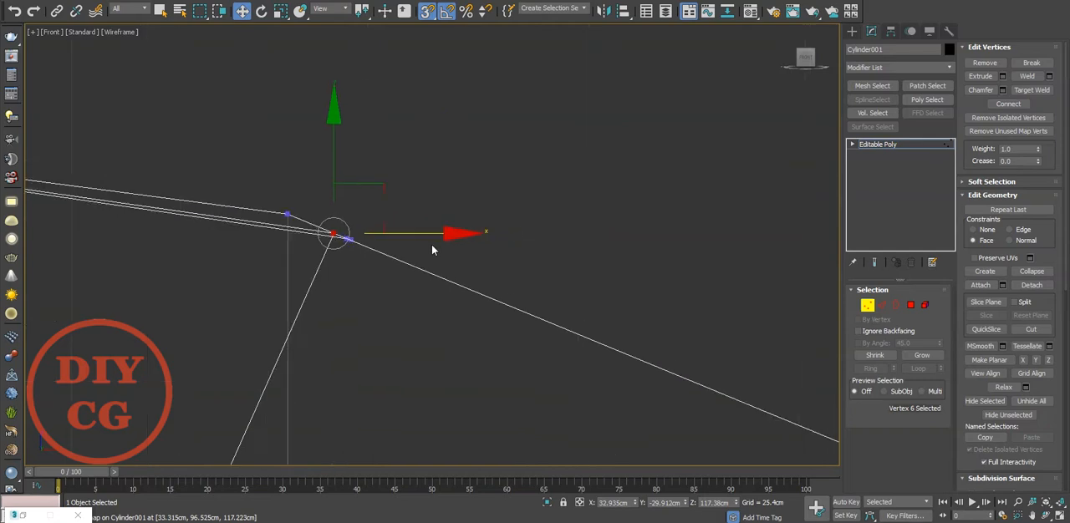
left_click_drag(324, 158, 301, 251)
left_click(331, 259)
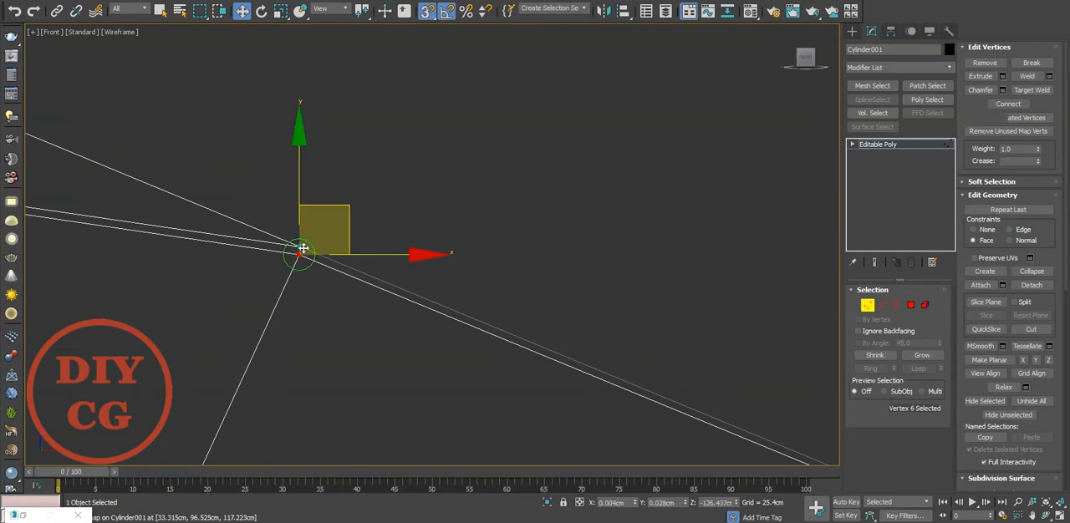
scroll(303, 239, "up", 4)
left_click_drag(298, 231, 297, 241)
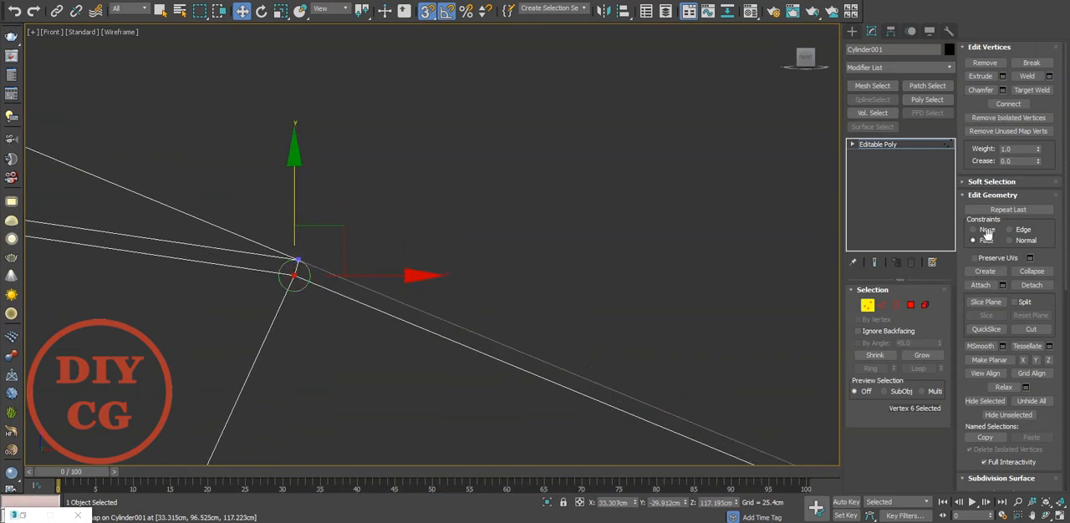
left_click_drag(291, 268, 296, 255)
Align the remaining supporting-edge vertices on both sides of the recess in the front view with vertex snapping.
scroll(408, 235, "down", 4)
middle_click_drag(317, 255, 481, 254)
middle_click_drag(497, 209, 515, 218)
scroll(600, 181, "down", 1)
left_click(601, 181)
left_click_drag(601, 181, 527, 244)
scroll(636, 154, "down", 3)
middle_click_drag(642, 211, 726, 229)
scroll(620, 195, "up", 3)
middle_click_drag(769, 193, 539, 193)
scroll(543, 190, "up", 2)
left_click(540, 187)
left_click_drag(541, 189, 607, 304)
left_click_drag(583, 146, 584, 169)
scroll(584, 170, "down", 5)
middle_click_drag(163, 191, 652, 205)
scroll(275, 199, "up", 8)
left_click_drag(277, 205, 326, 280)
Turn off snapping and move the recess floor's side vertices about 5.84 cm inward on both sides to slope the walls.
scroll(339, 226, "down", 3)
key("s")
left_click_drag(342, 220, 458, 201)
scroll(468, 234, "down", 5)
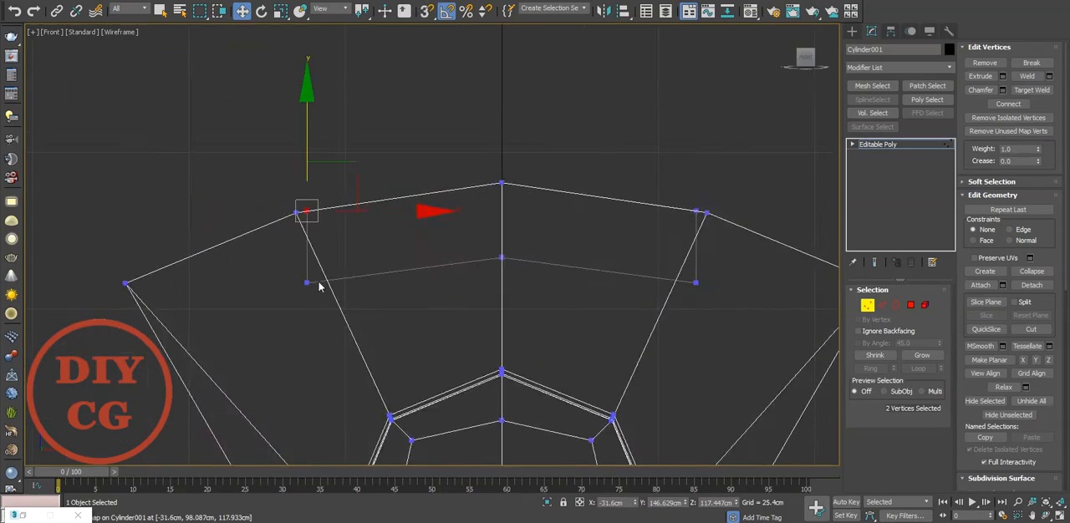
scroll(318, 289, "up", 2)
middle_click_drag(625, 272, 322, 289)
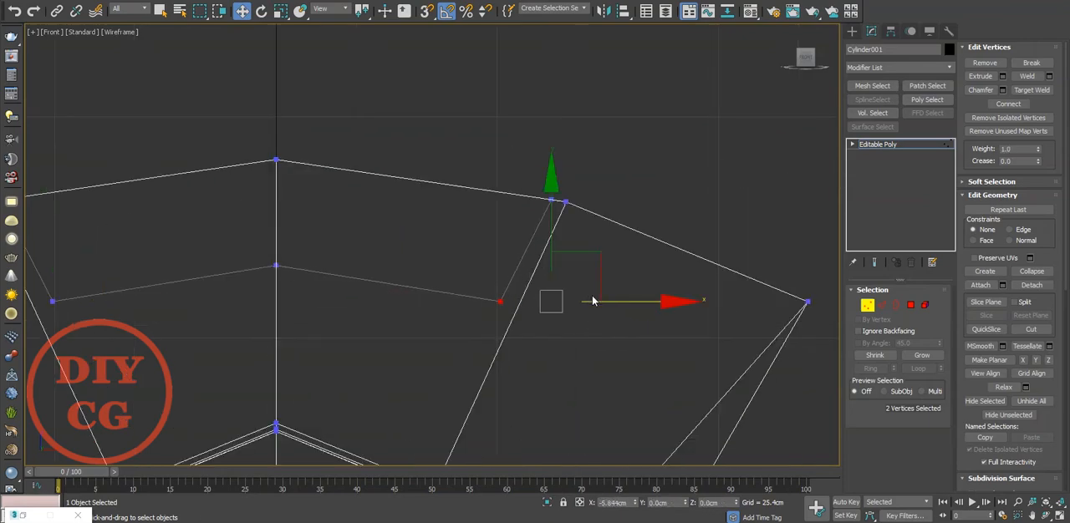
Add a SwiftLoop edge loop around the recess walls just below the upper rim.
key("p")
scroll(531, 301, "down", 4)
mouse_move(530, 302)
middle_mouse_down("alt")
mouse_move(398, 337)
mouse_move(513, 338)
middle_mouse_up("alt")
left_click(398, 337)
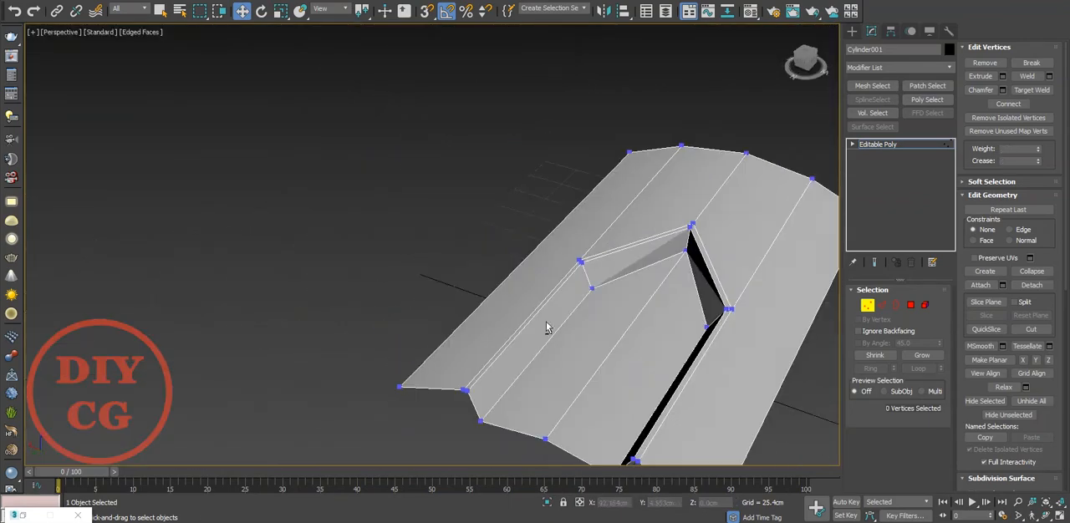
scroll(614, 316, "up", 4)
type("2xsw")
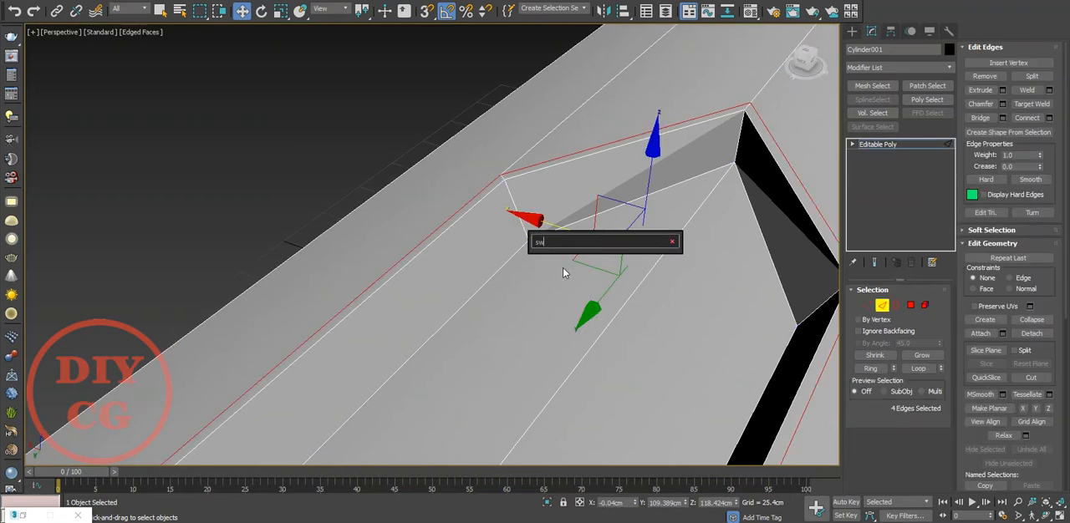
left_click(561, 258)
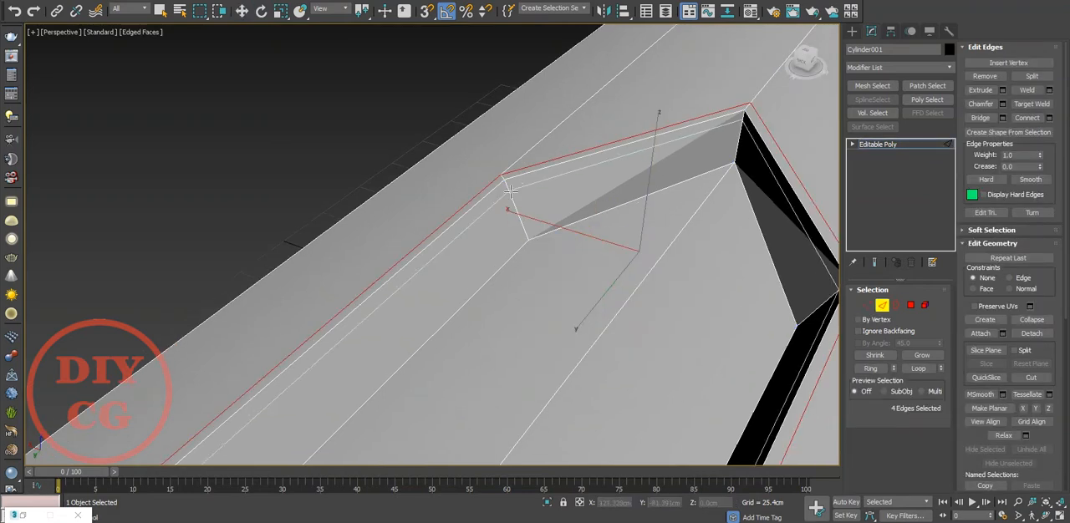
left_click(510, 191)
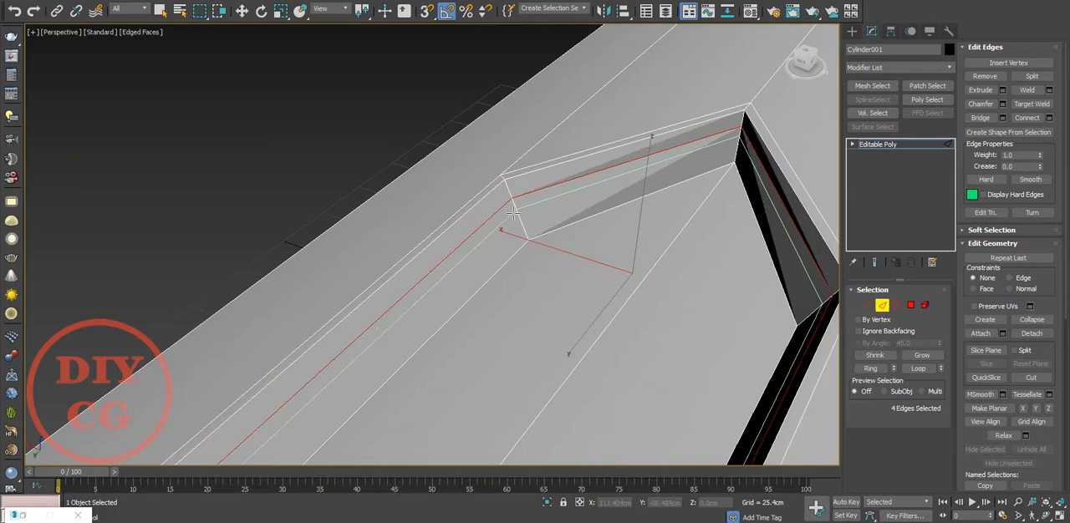
Add a second SwiftLoop edge loop along the recess walls just above the floor and finish the tool.
scroll(639, 238, "down", 5)
mouse_move(640, 238)
middle_mouse_down("alt")
mouse_move(680, 204)
mouse_move(702, 236)
mouse_move(633, 234)
mouse_move(654, 243)
middle_mouse_up("alt")
scroll(702, 236, "up", 5)
scroll(702, 236, "down", 5)
scroll(654, 242, "up", 5)
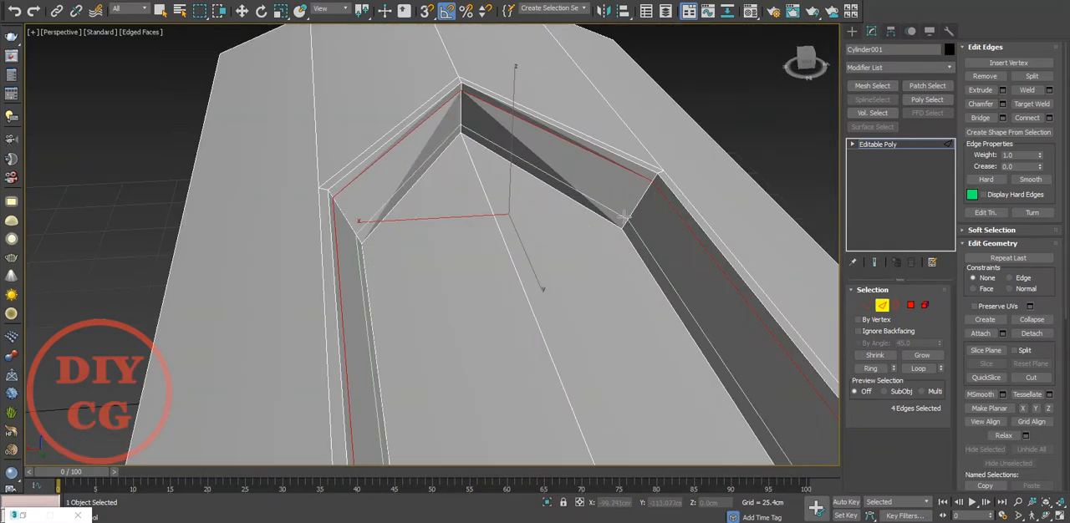
left_click_drag(624, 222, 633, 211)
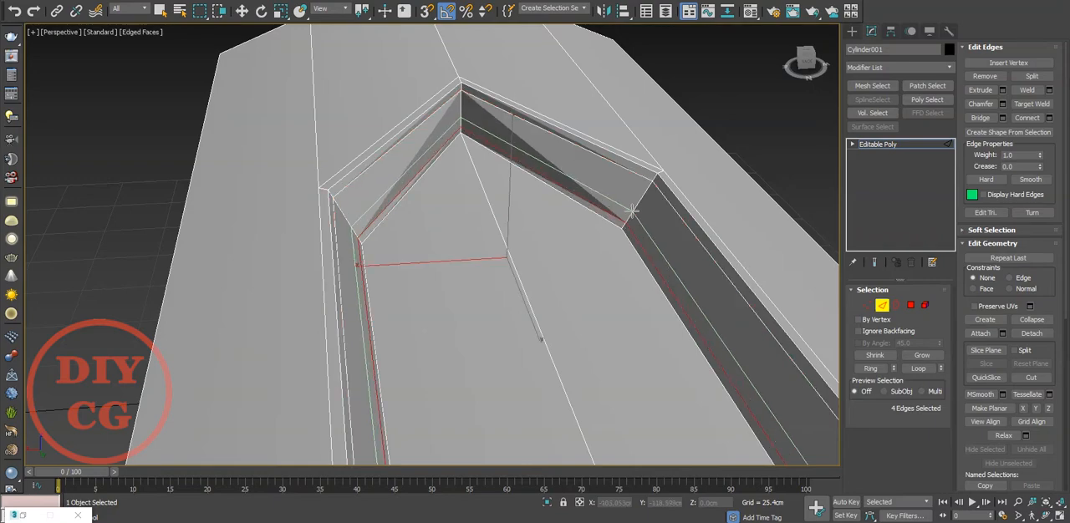
right_click(576, 303)
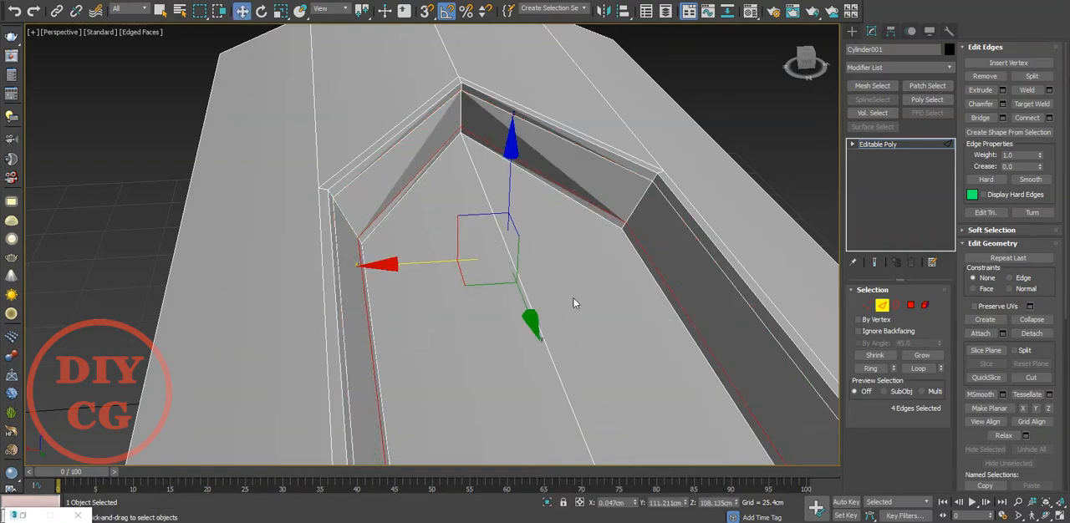
Inset the two recess floor polygons by about 2.76 cm.
middle_click_drag(576, 302, 557, 269)
key("4")
left_click(556, 267)
left_click(505, 296, "ctrl")
right_click(478, 292)
left_click(473, 334)
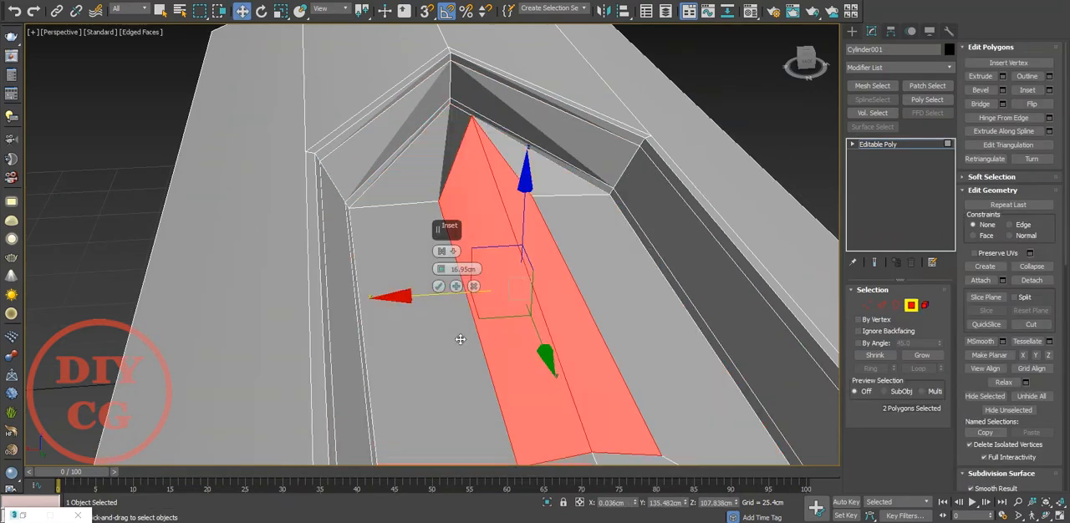
left_click_drag(439, 272, 445, 215)
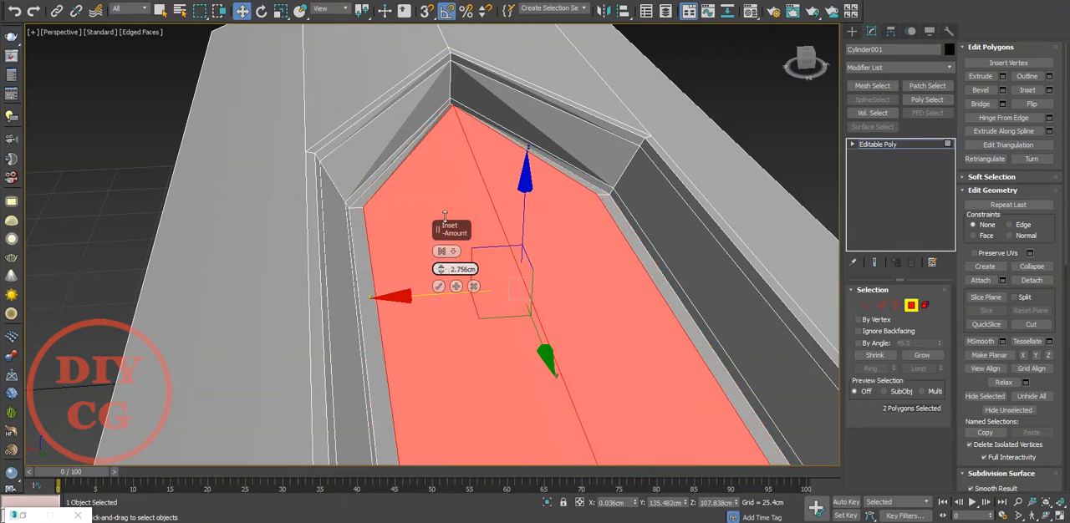
left_click(438, 285)
Adjust the inset's tip vertex near the recess's point to even out the border.
scroll(490, 258, "down", 5)
middle_click_drag(485, 246, 499, 288, "alt")
scroll(511, 112, "up", 5)
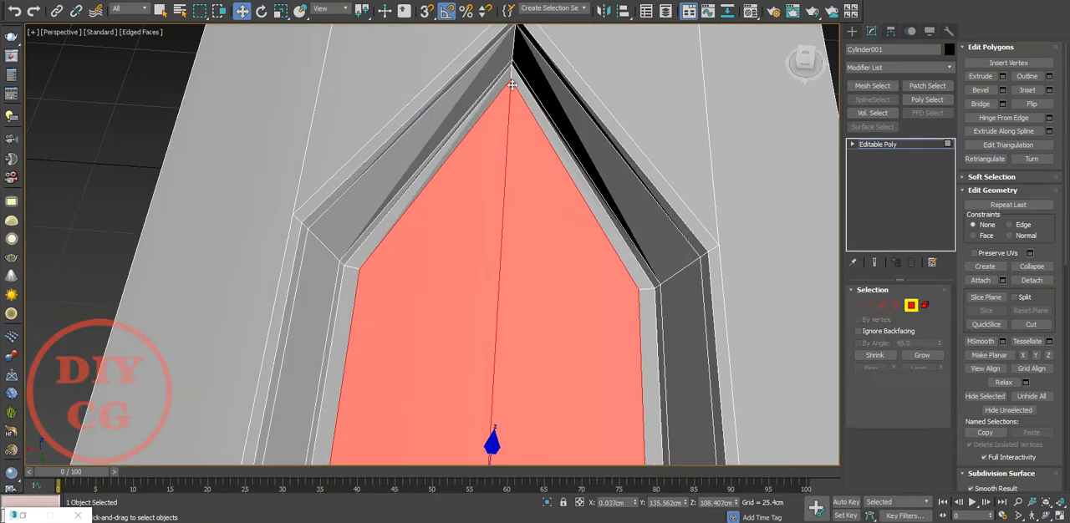
key("1")
left_click(511, 79)
scroll(517, 92, "up", 5)
middle_click_drag(531, 79, 514, 158)
scroll(514, 159, "up", 1)
Align the inset's two side corner vertices on the recess floor with vertex snapping.
key("s")
left_click_drag(539, 124, 427, 249)
scroll(427, 248, "down", 5)
scroll(462, 271, "up", 5)
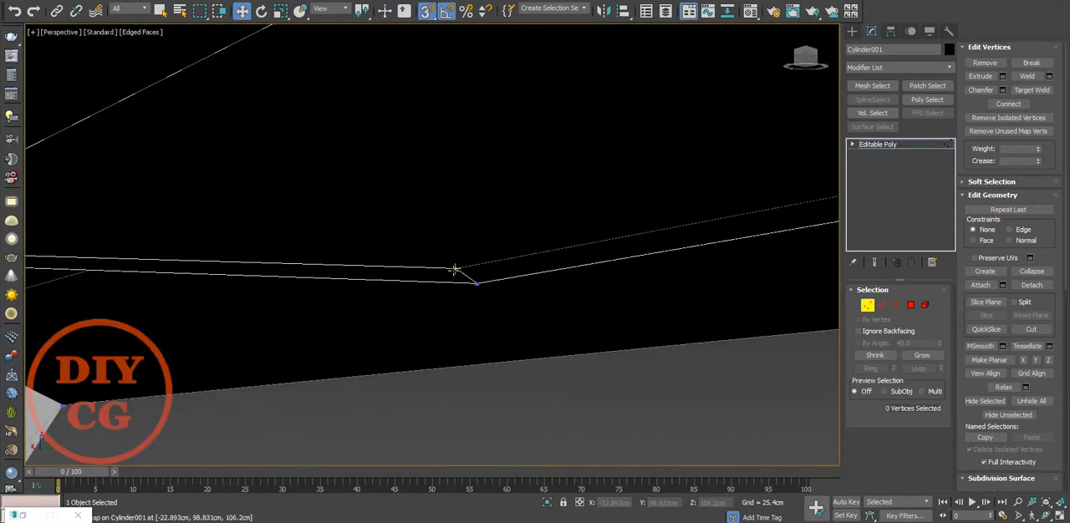
left_click(476, 284)
middle_click_drag(483, 284, 291, 235, "alt")
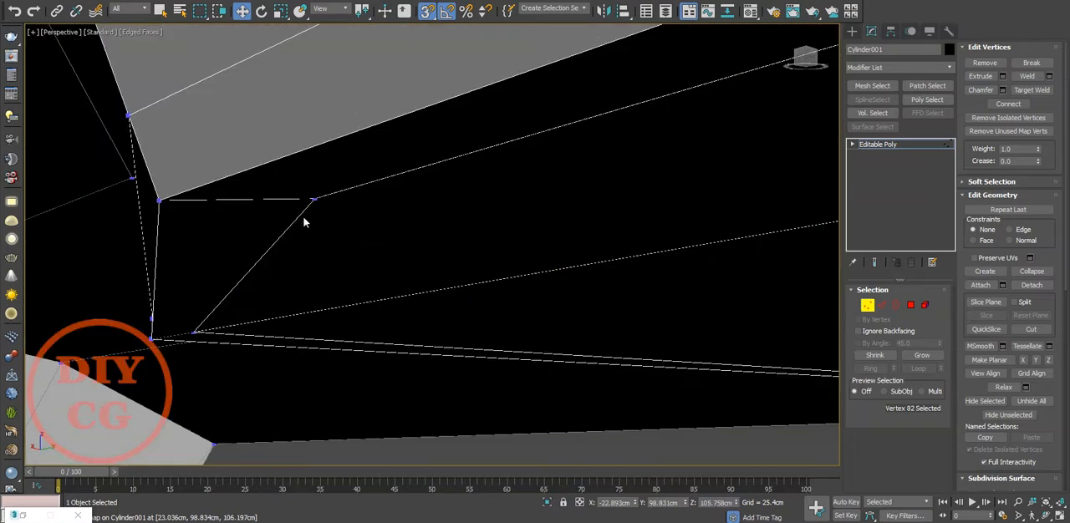
left_click_drag(318, 142, 159, 202)
Reposition the inset's central tip vertex in line with the recess floor's middle edge.
scroll(343, 188, "down", 5)
middle_click_drag(353, 184, 372, 311, "alt")
scroll(221, 243, "up", 4)
middle_click_drag(242, 284, 465, 332, "alt")
left_click(466, 225)
scroll(437, 267, "down", 5)
scroll(313, 139, "up", 5)
left_click_drag(325, 184, 333, 207)
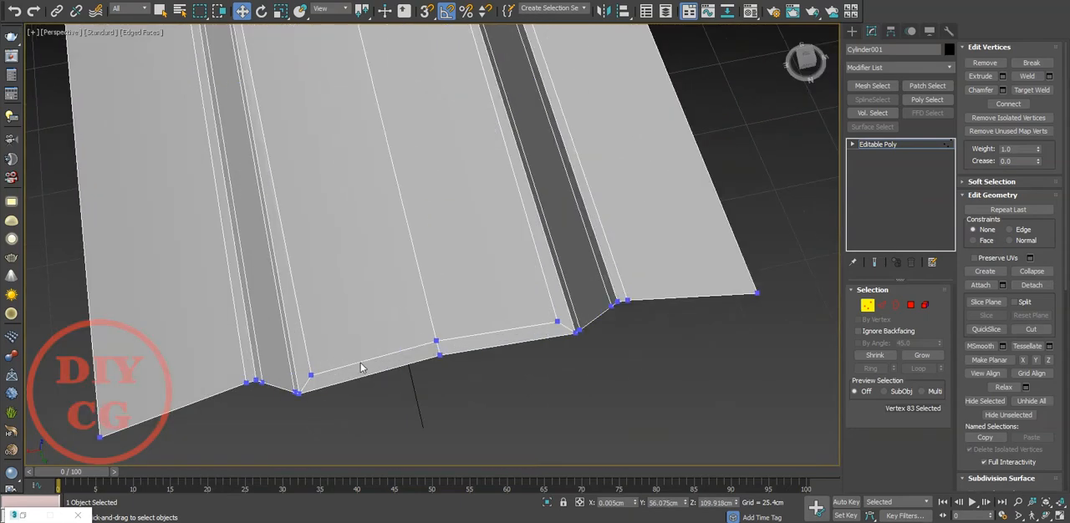
Delete the two narrow inset polygons along the recess floor's open rear end.
scroll(361, 366, "up", 3)
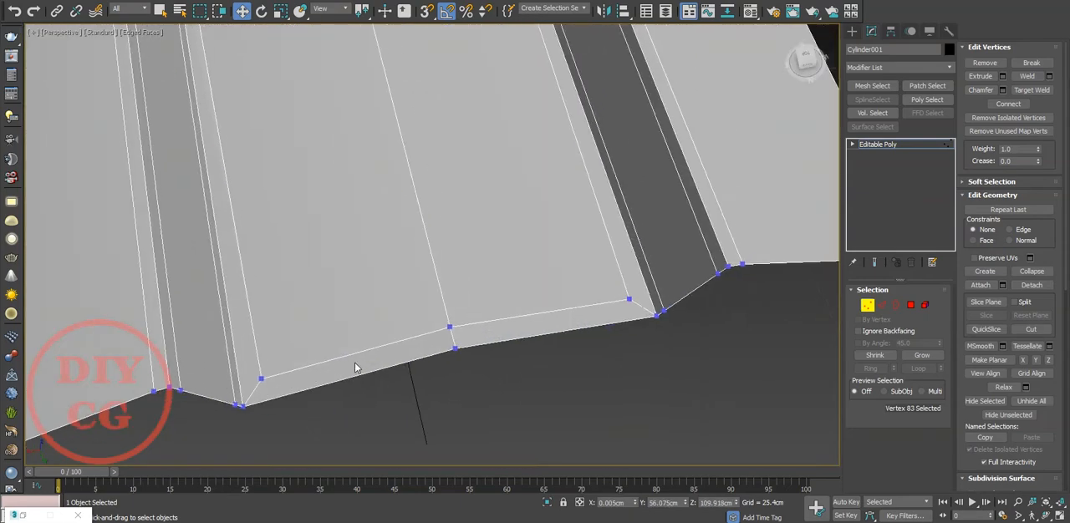
key("4")
left_click(358, 366)
left_click(473, 337)
left_click(441, 336, "ctrl")
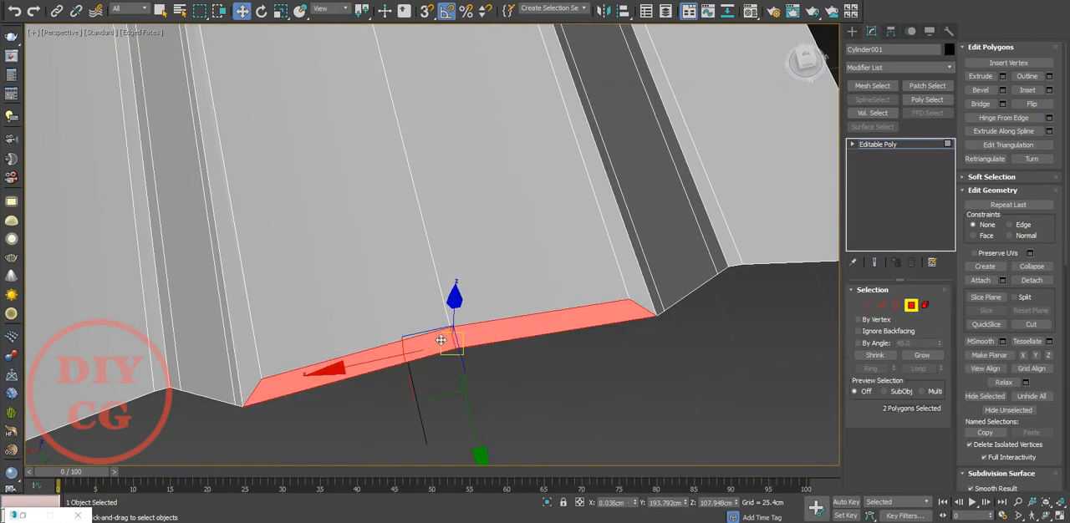
left_click(448, 338)
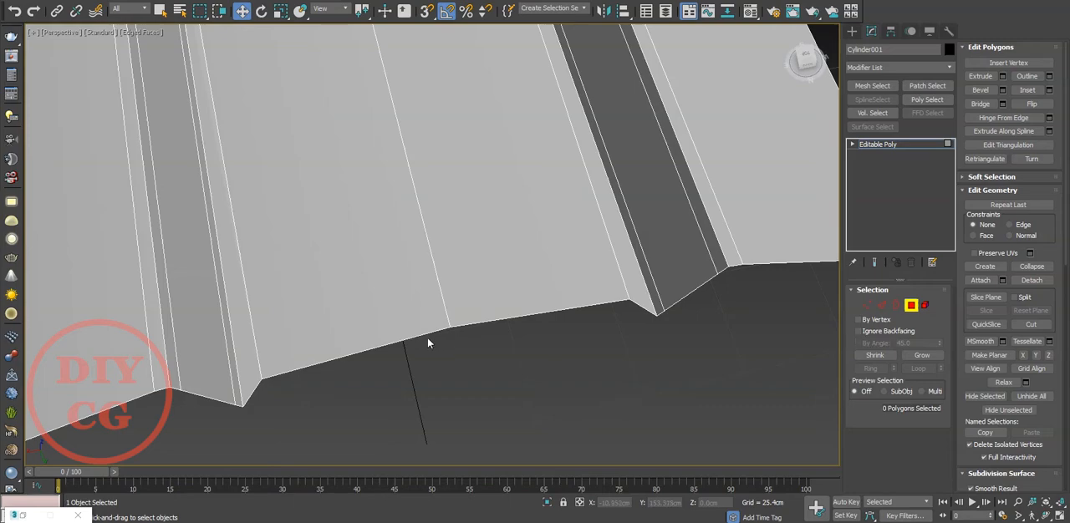
Move the two exposed floor edges back to the wedge's rear end by snapping to its corner.
key("2")
left_click(433, 331)
left_click(468, 325, "ctrl")
key("s")
left_click_drag(464, 382, 654, 317)
left_click(620, 357)
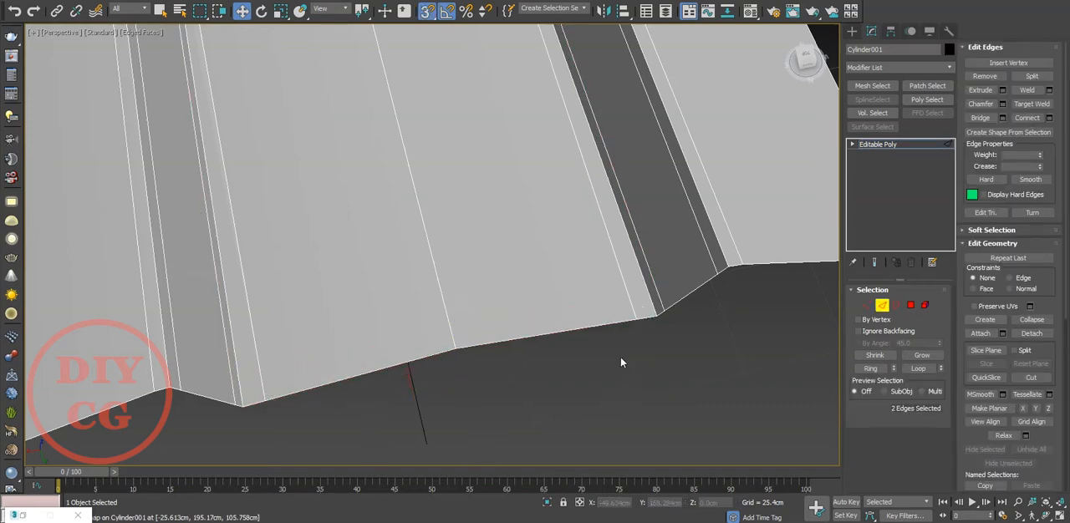
Leave sub-object editing, apply a TurboSmooth modifier to the wedge, and deselect it.
scroll(620, 363, "down", 5)
left_click(882, 306)
scroll(683, 319, "down", 4)
middle_click_drag(480, 313, 678, 268, "alt")
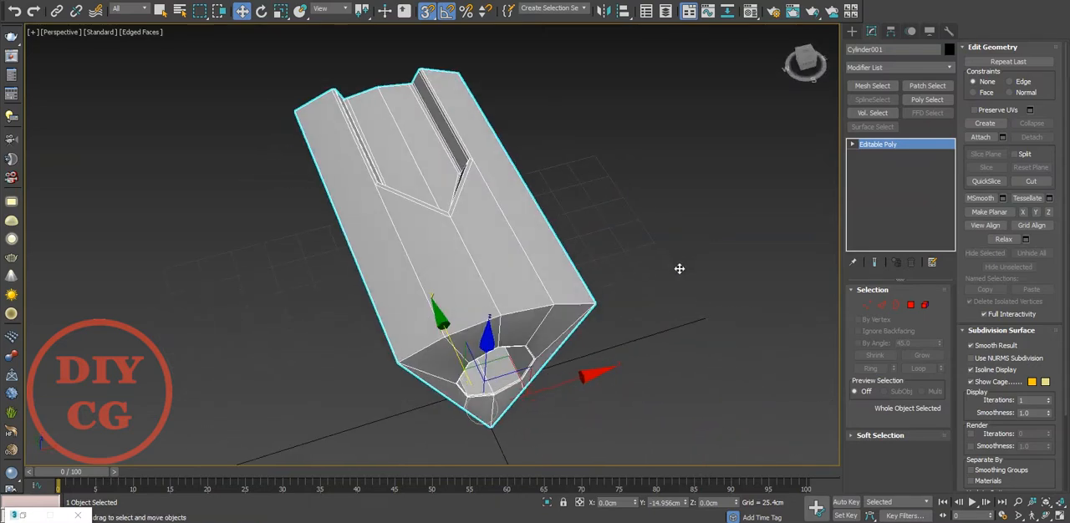
left_click(891, 67)
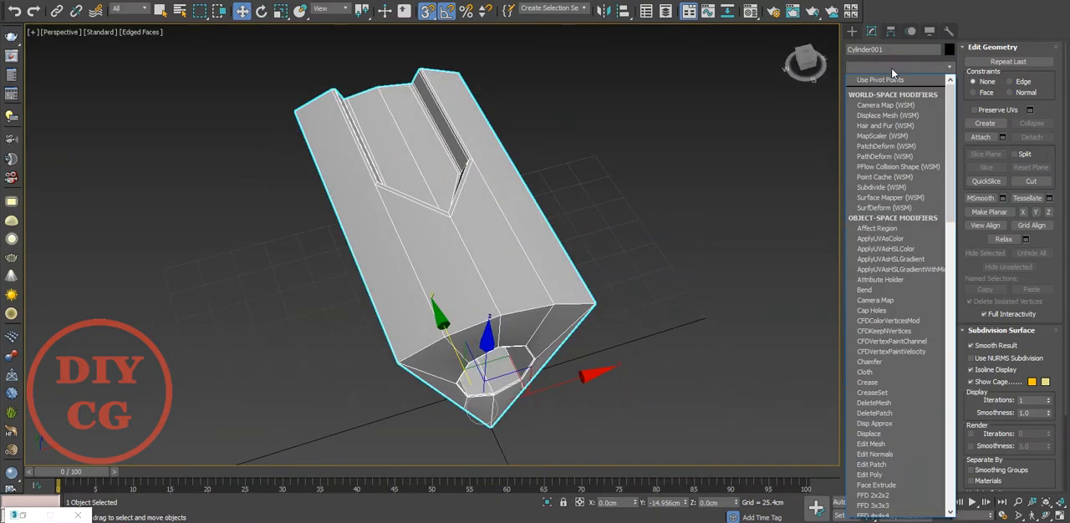
key("t")
key("t")
key("t")
left_click(875, 193)
left_click(719, 224)
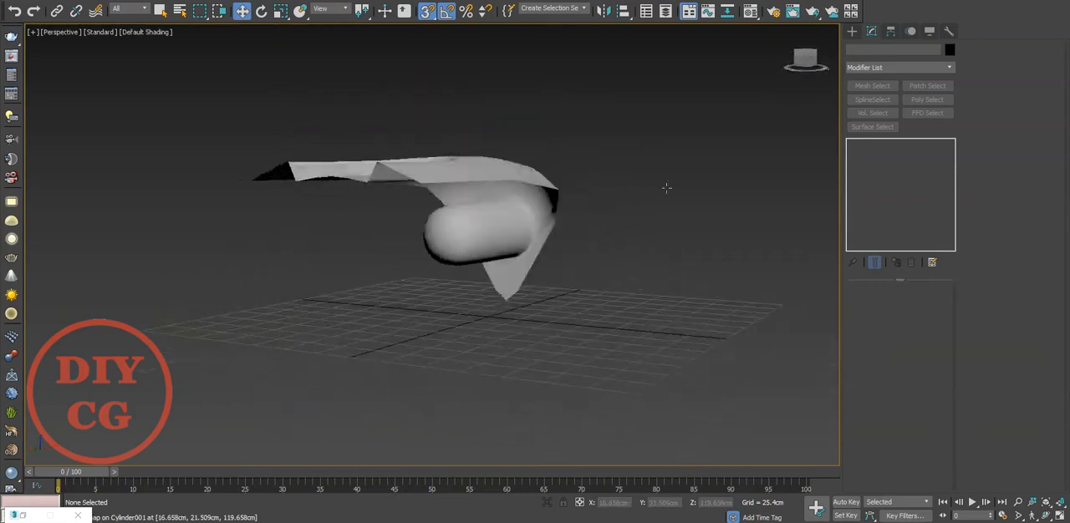
Select the wedge, set its TurboSmooth iterations to 2, and display edged faces to inspect the smoothed recess.
middle_click_drag(666, 187, 582, 236, "alt")
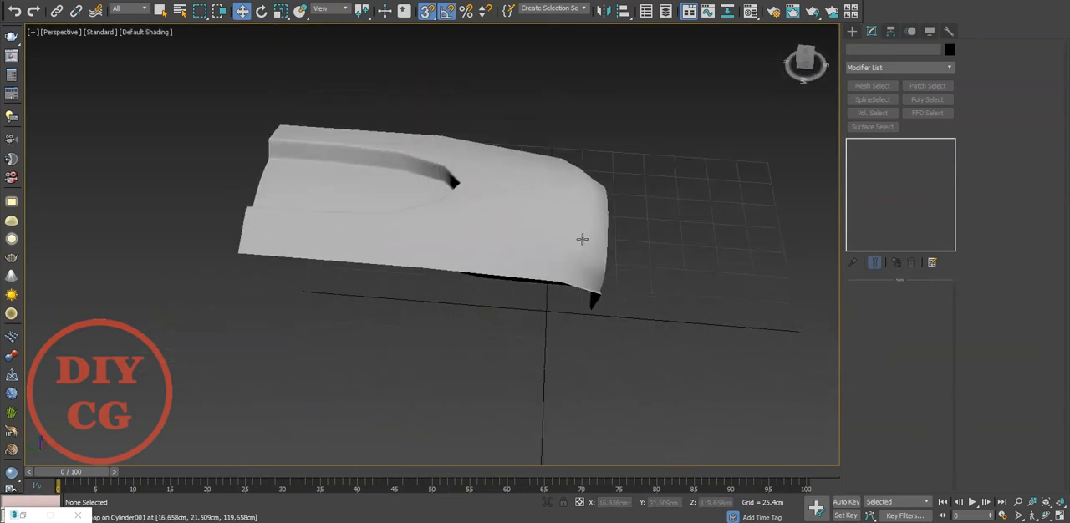
left_click(573, 240)
left_click(937, 309)
key("F4")
middle_click_drag(613, 284, 642, 295, "alt")
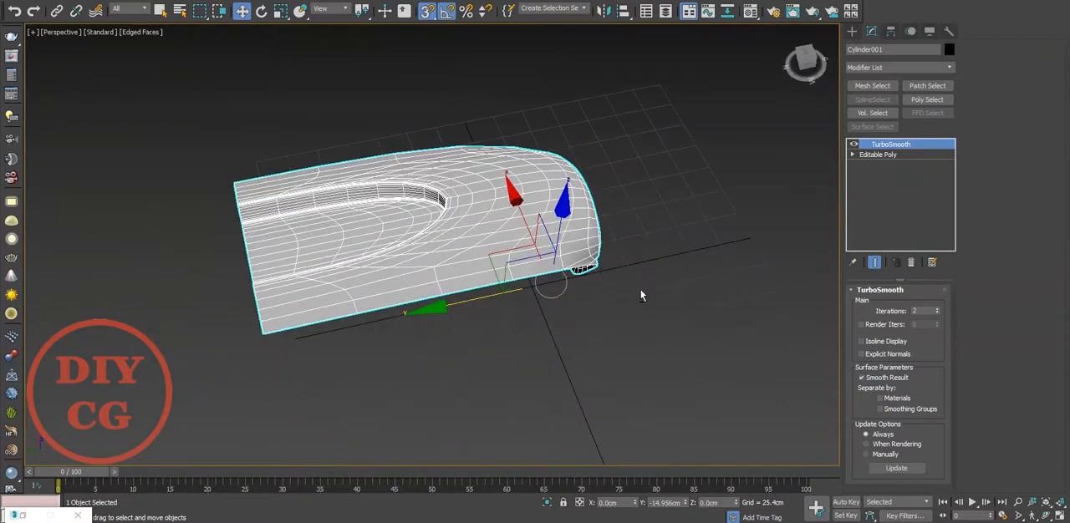
Turn off the TurboSmooth result and delete the modifier, leaving only the wedge's Editable Poly.
left_click(854, 145)
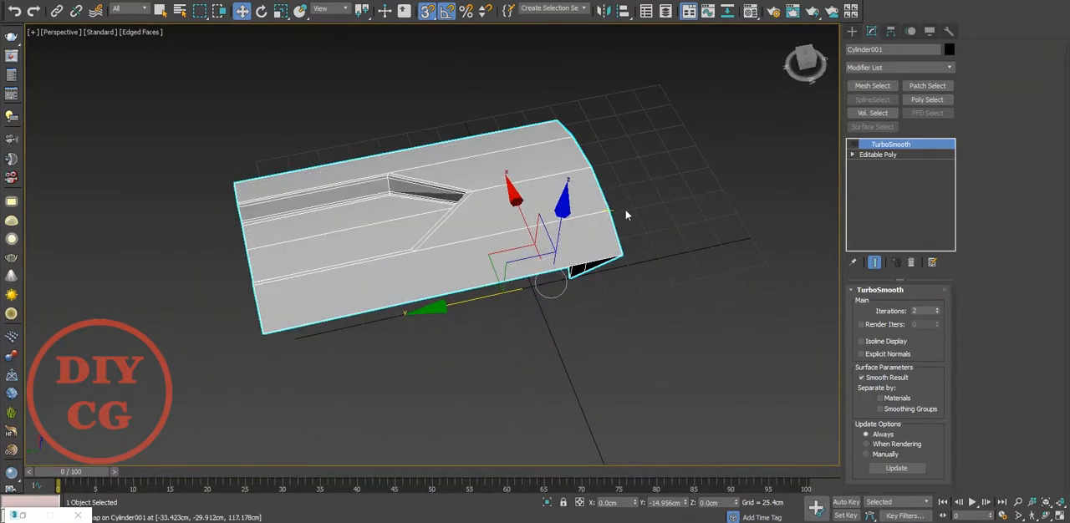
scroll(431, 254, "up", 3)
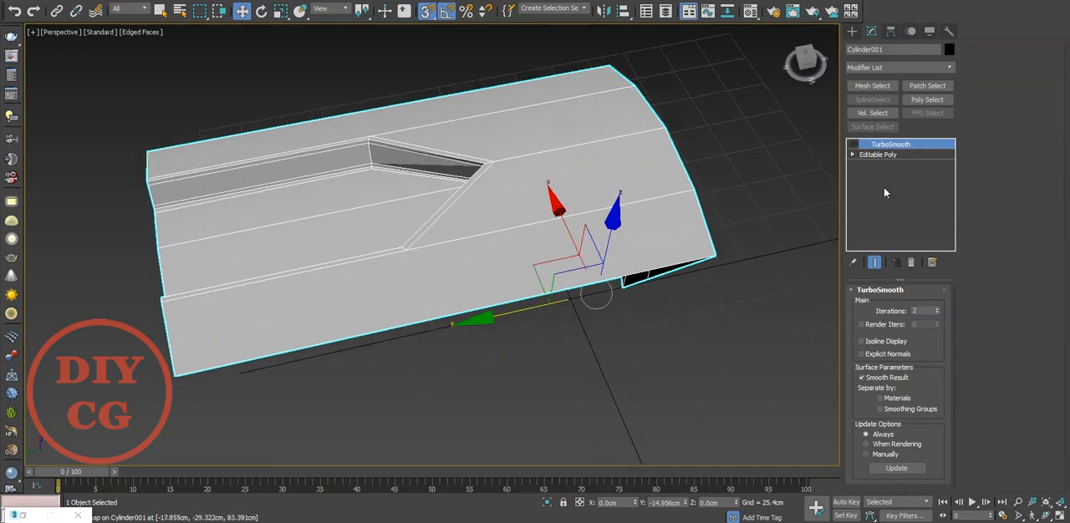
left_click(878, 154)
left_click(891, 144)
left_click(911, 263)
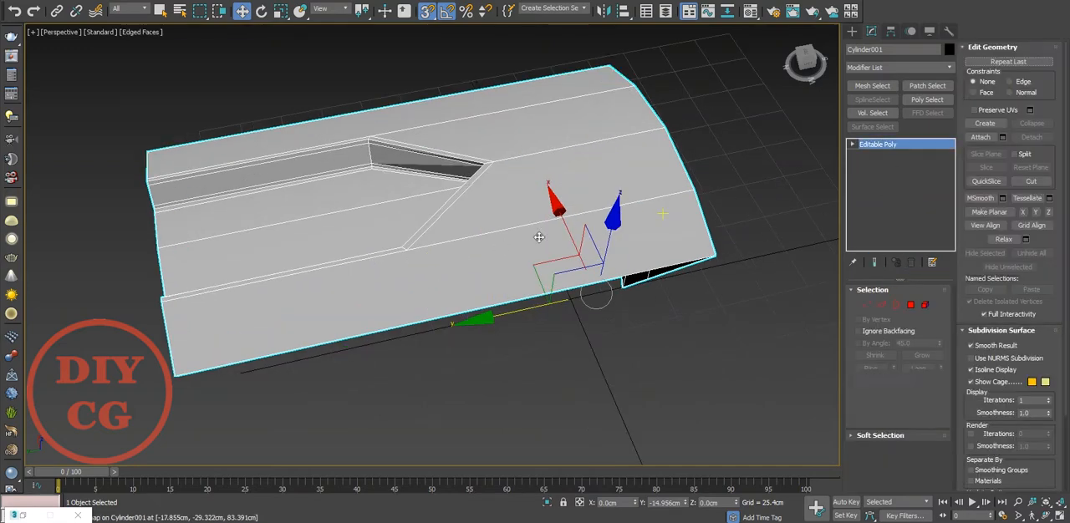
Cut an edge from the recess's outer corner to the wedge's nearest side border and align its end vertex with that corner.
key("1")
right_click(415, 258)
left_click(384, 144)
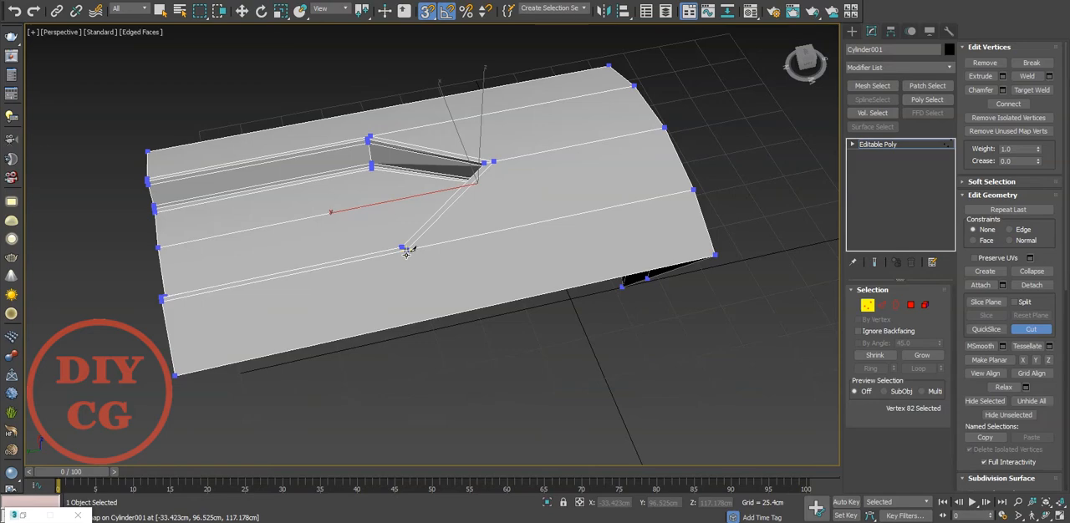
key("w")
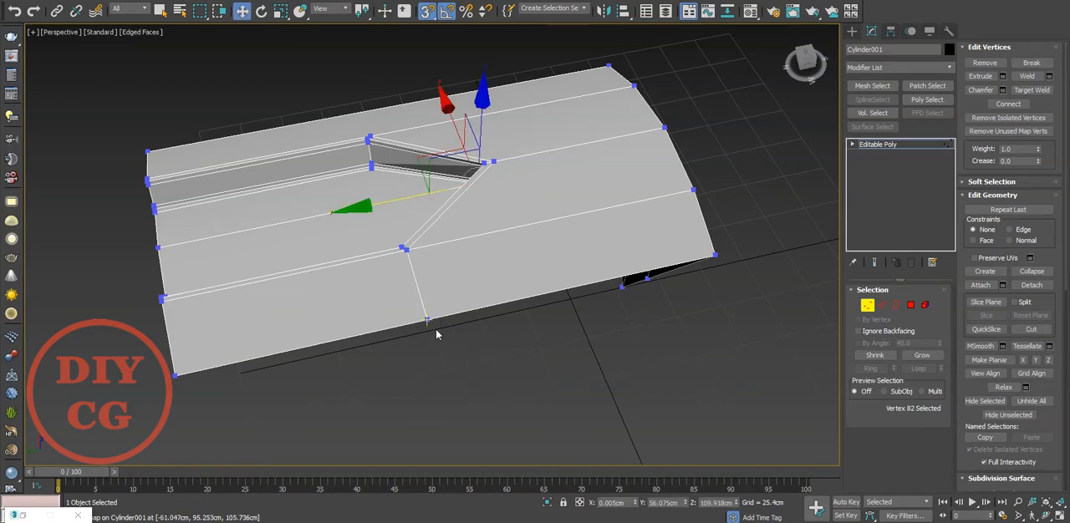
left_click(427, 320)
middle_click_drag(485, 293, 308, 333, "alt")
scroll(401, 289, "up", 5)
Connect the recess's outer lengthwise edge on the opposite side to the wedge's side border with a new edge.
key("2")
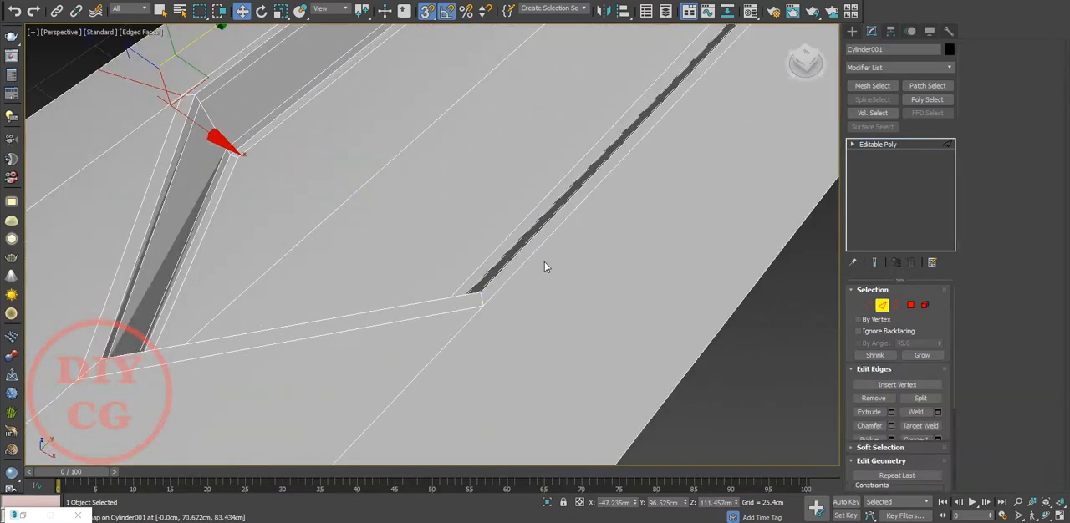
left_click(536, 251)
left_click(697, 358, "ctrl")
right_click(609, 295)
left_click(481, 335)
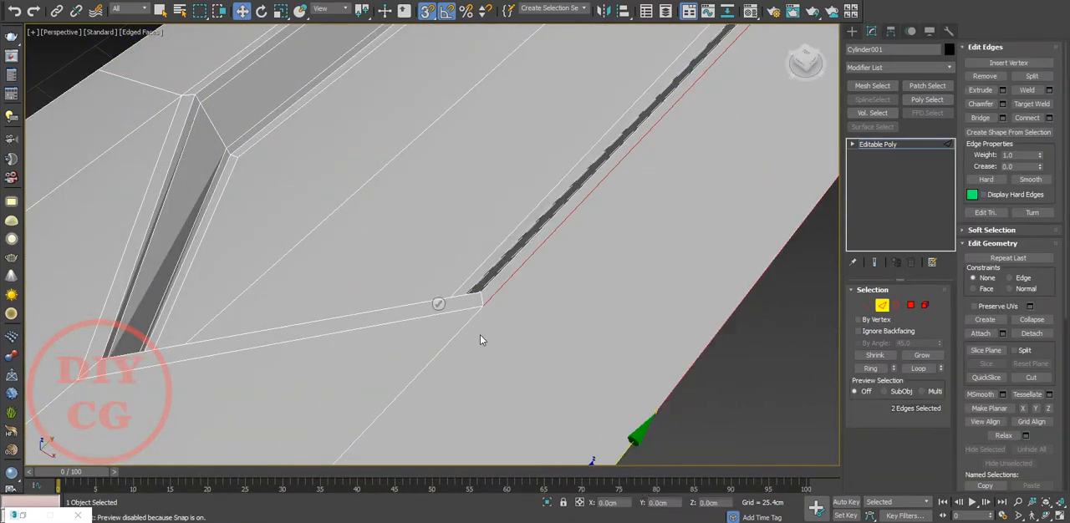
left_click(441, 305)
Target-weld the connecting edge's inner vertex to the recess corner and align its outer vertex with that corner.
scroll(537, 284, "down", 5)
key("1")
scroll(568, 241, "up", 5)
right_click(638, 208)
left_click(623, 279)
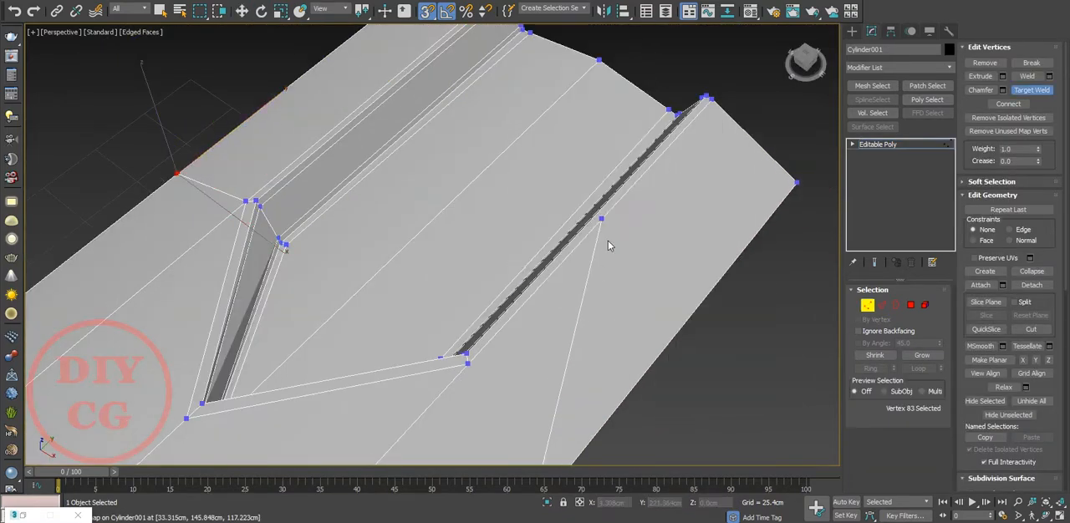
left_click(468, 364)
middle_click_drag(468, 364, 579, 276)
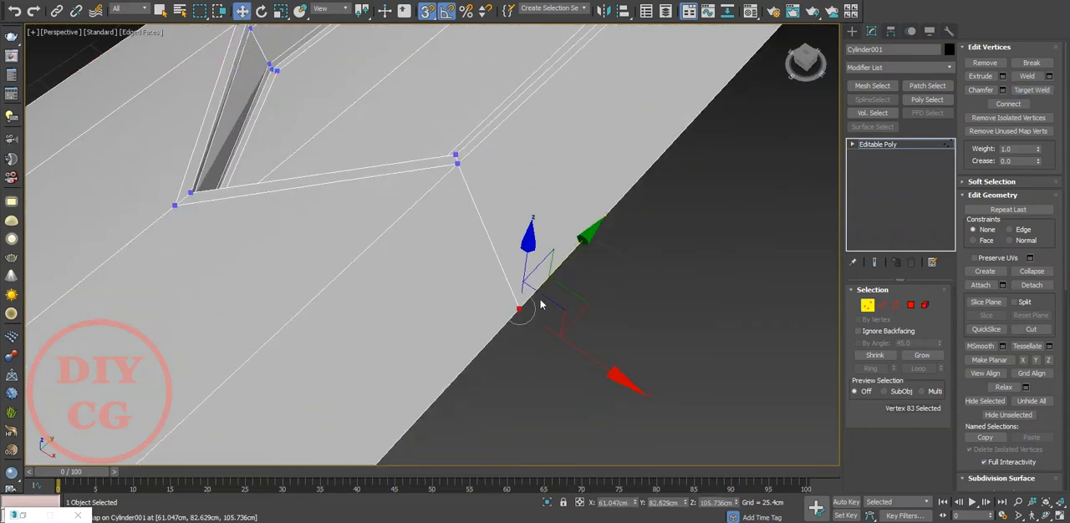
scroll(585, 242, "down", 5)
Ring-select the lengthwise edges along the recess and connect them with one crosswise edge loop.
key("2")
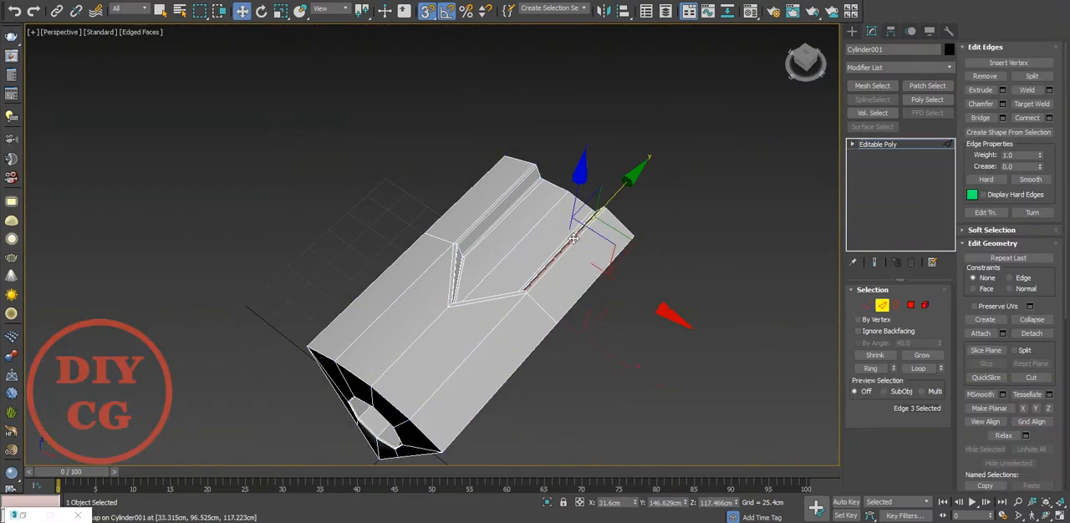
left_click(877, 370)
right_click(690, 224)
left_click(571, 269)
middle_click_drag(632, 191, 647, 262)
left_click(439, 304)
Move the new crosswise edge loop along Y close to the wedge's rear end, with snapping off.
key("r")
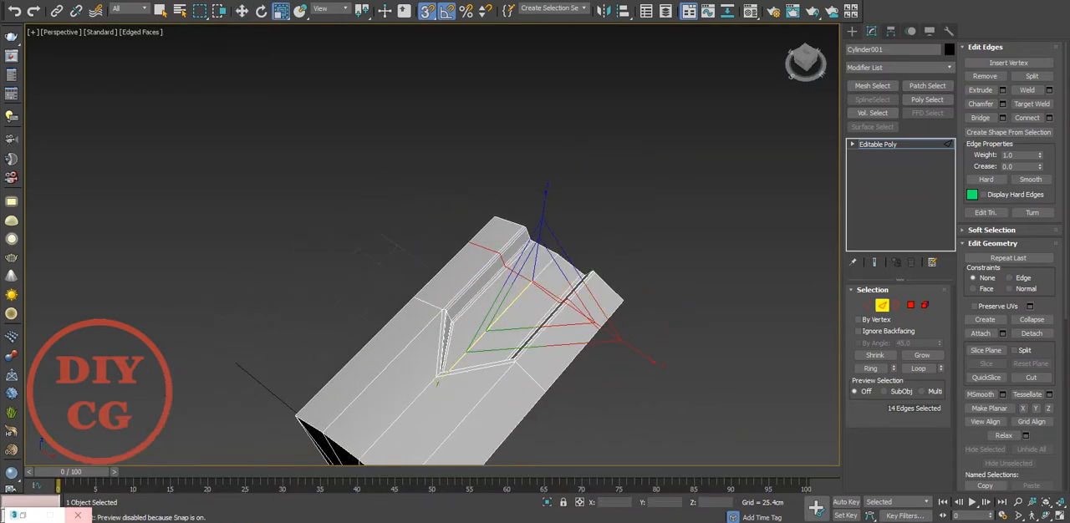
key("t")
key("F3")
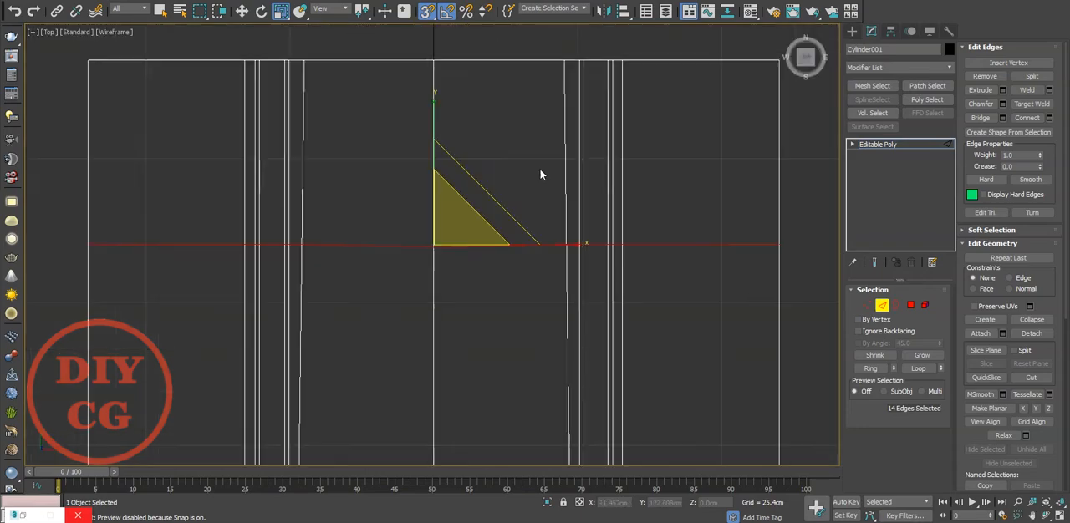
key("w")
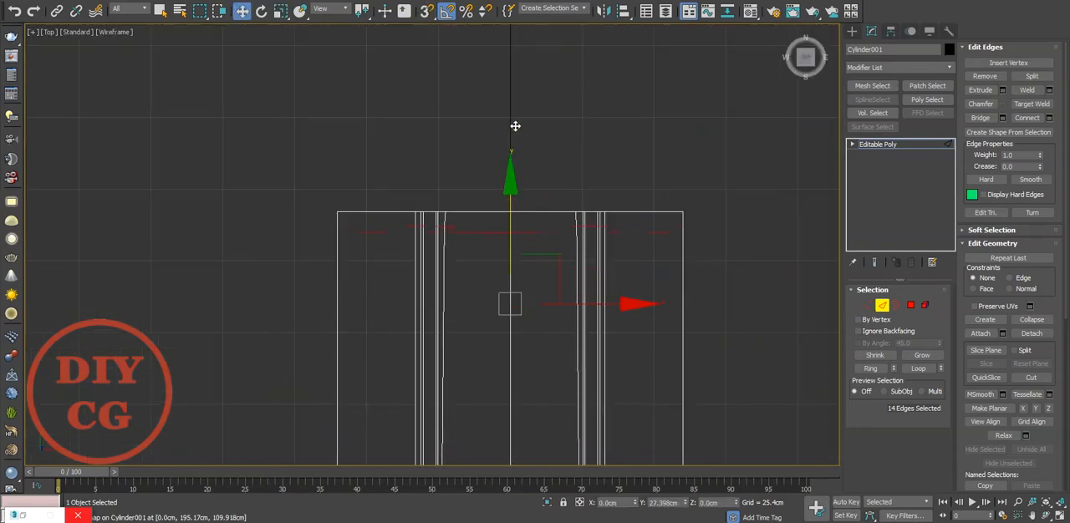
Shift the two recess floor vertices on the rear border along X to line up with the support loop's vertices.
scroll(492, 144, "up", 4)
key("1")
scroll(330, 406, "up", 2)
middle_click_drag(329, 406, 424, 248)
left_click(379, 280)
scroll(406, 256, "down", 3)
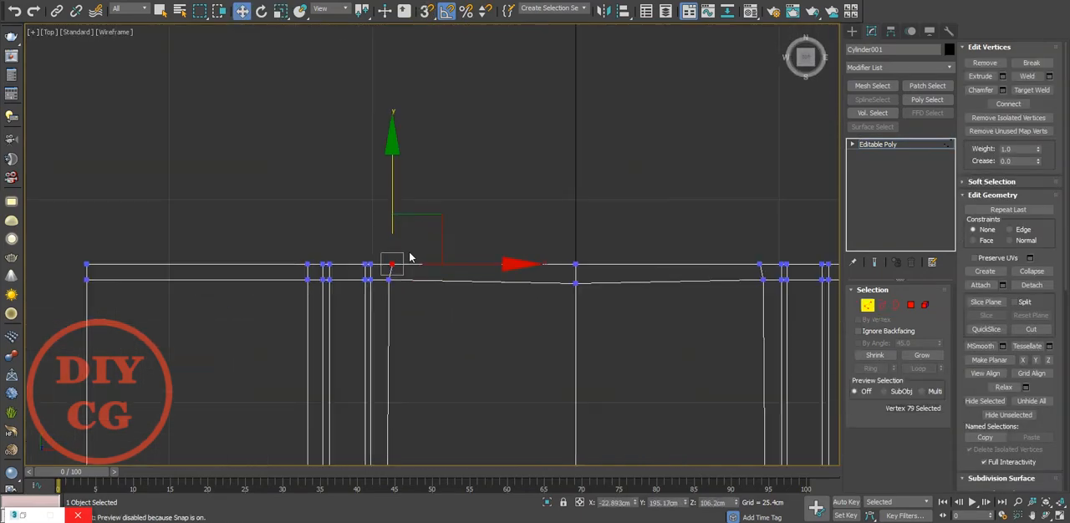
scroll(406, 259, "up", 2)
left_click_drag(378, 298, 378, 300)
scroll(381, 298, "down", 3)
middle_click_drag(802, 300, 494, 306)
scroll(474, 298, "up", 3)
left_click(406, 287)
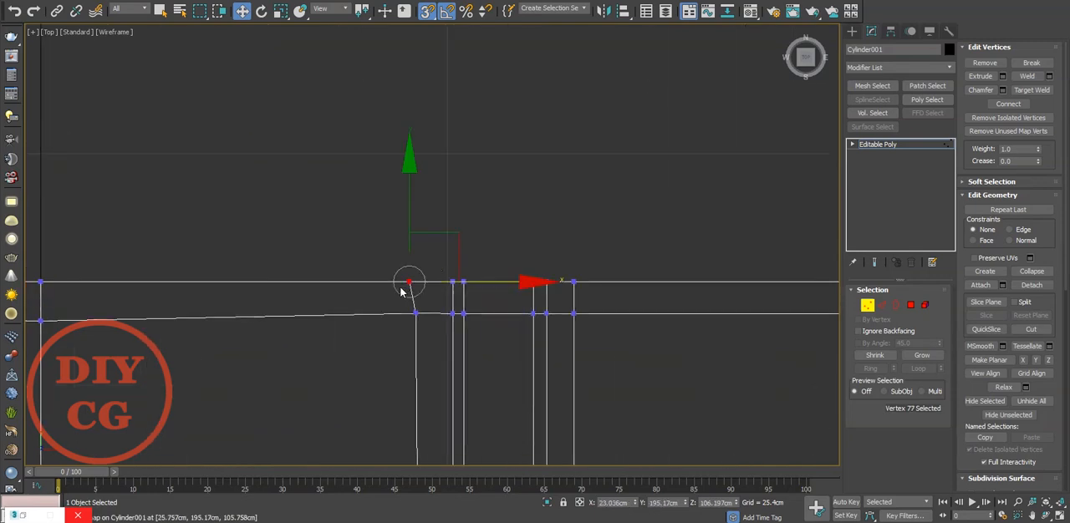
Examine the straightness of the rear support loop from above, return to the perspective view, and clear the edge selection.
key("2")
middle_click_drag(375, 319, 469, 310)
scroll(382, 320, "down", 5)
scroll(404, 333, "up", 2)
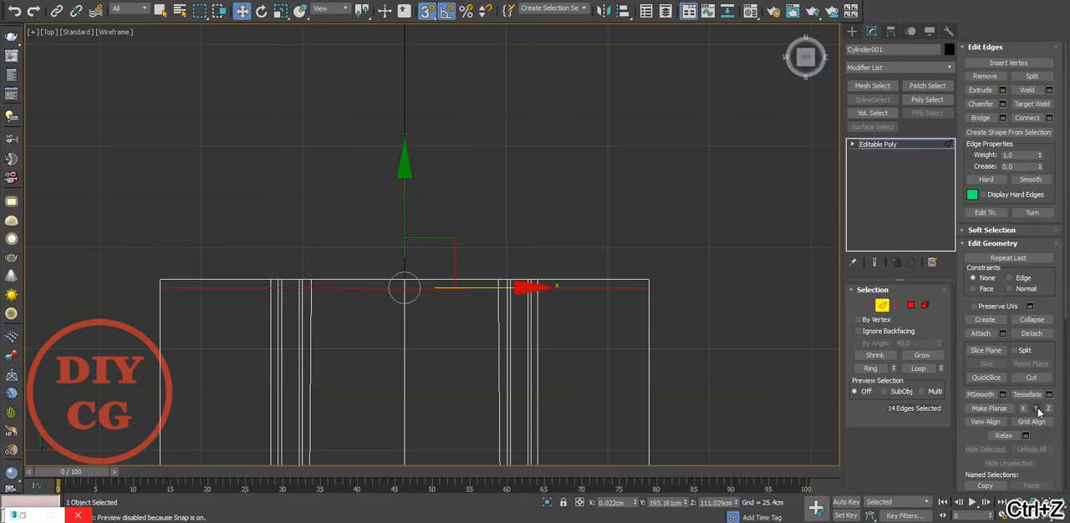
scroll(479, 184, "down", 2)
key("p")
mouse_move(480, 184)
middle_mouse_down("alt")
mouse_move(500, 213)
mouse_move(379, 233)
middle_mouse_up("alt")
left_click(395, 315)
scroll(395, 315, "down", 4)
middle_click_drag(395, 315, 438, 294, "alt")
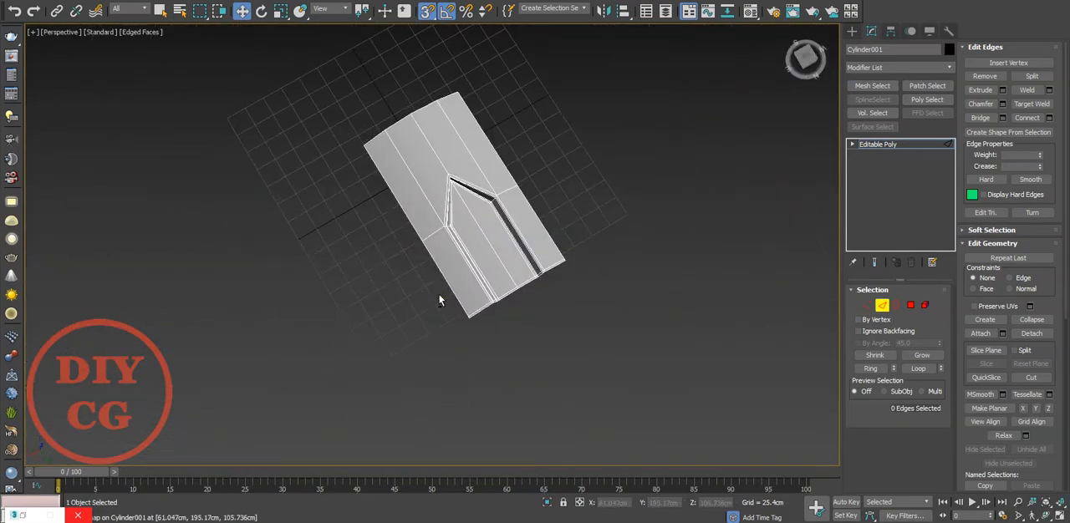
Select the three vertices at the recess floor's pointed tip and move them along Y toward the wedge's rear end.
scroll(436, 285, "up", 5)
middle_click_drag(430, 223, 416, 204, "alt")
key("1")
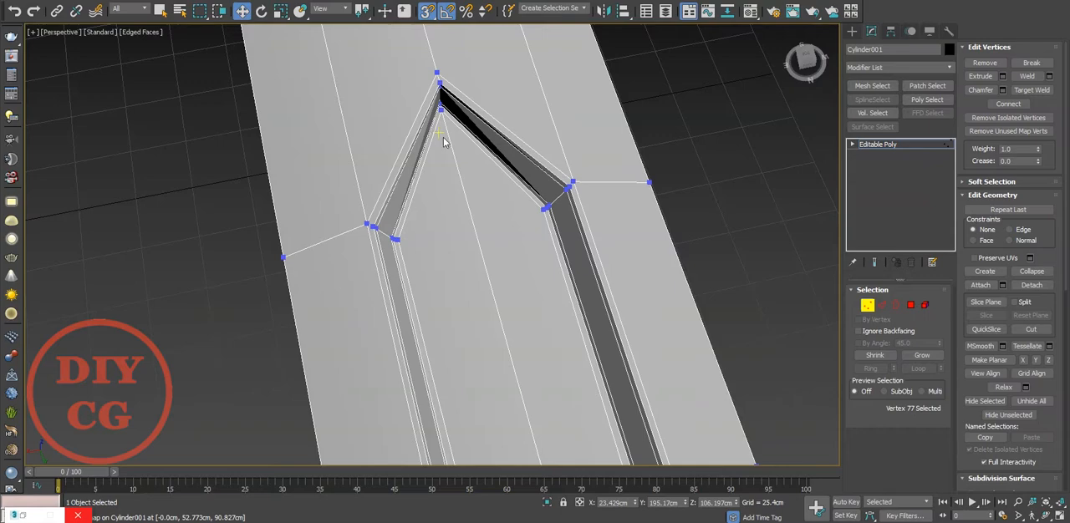
scroll(448, 111, "up", 5)
middle_click_drag(448, 111, 463, 237)
scroll(463, 250, "up", 2)
left_click_drag(449, 284, 382, 156)
middle_click_drag(389, 168, 472, 255, "alt")
left_click_drag(468, 255, 487, 271)
key("t")
key("z")
scroll(489, 269, "down", 6)
scroll(477, 237, "up", 3)
scroll(489, 250, "down", 6)
scroll(491, 345, "up", 4)
key("p")
mouse_move(490, 336)
middle_mouse_down("alt")
mouse_move(428, 296)
mouse_move(463, 211)
mouse_move(454, 157)
mouse_move(419, 137)
middle_mouse_up("alt")
scroll(428, 296, "down", 4)
scroll(453, 159, "down", 3)
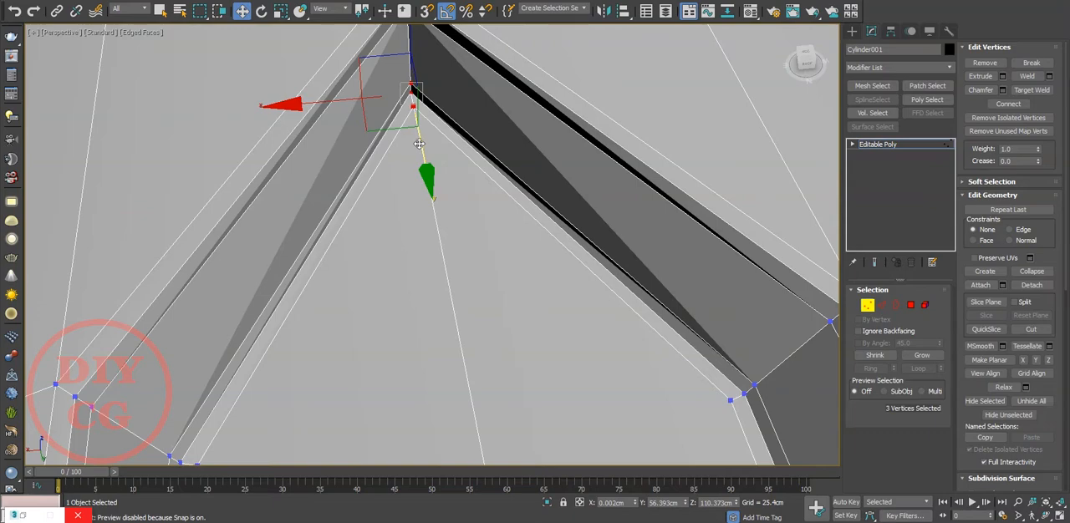
left_click_drag(419, 144, 429, 178)
scroll(439, 187, "down", 5)
Adjust the recess's upper tip vertex along Y so its support edges stay evenly spaced, and clear the selection.
middle_click_drag(439, 187, 500, 144, "alt")
scroll(482, 147, "up", 5)
scroll(497, 138, "up", 3)
left_click(484, 97)
left_click_drag(437, 145, 452, 134)
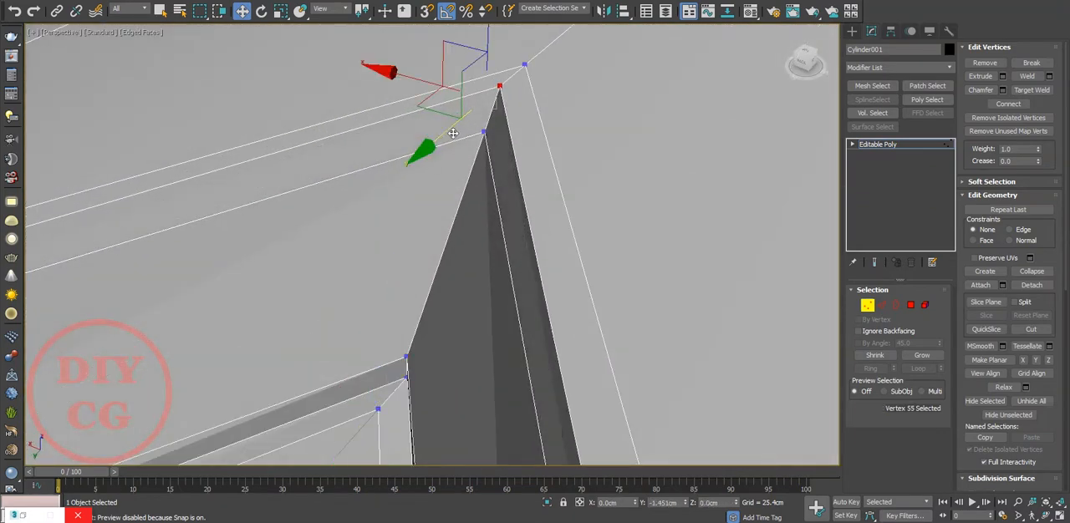
scroll(556, 60, "down", 4)
scroll(514, 134, "up", 3)
left_click_drag(484, 212, 484, 206)
middle_click_drag(544, 174, 511, 179, "alt")
scroll(511, 179, "down", 5)
left_click(569, 230)
scroll(570, 258, "down", 3)
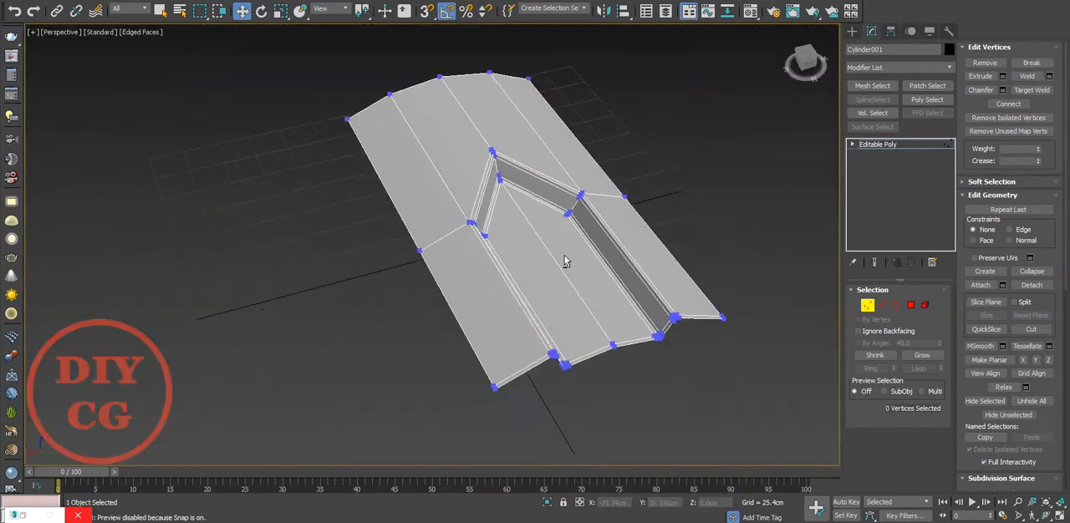
Insert a supporting edge loop across the wedge just behind the recess's corner cuts and around its pointed tip.
middle_click_drag(571, 260, 526, 260, "alt")
scroll(527, 260, "up", 3)
key("2")
right_click(531, 250)
left_click(583, 308)
left_click_drag(527, 287, 512, 164)
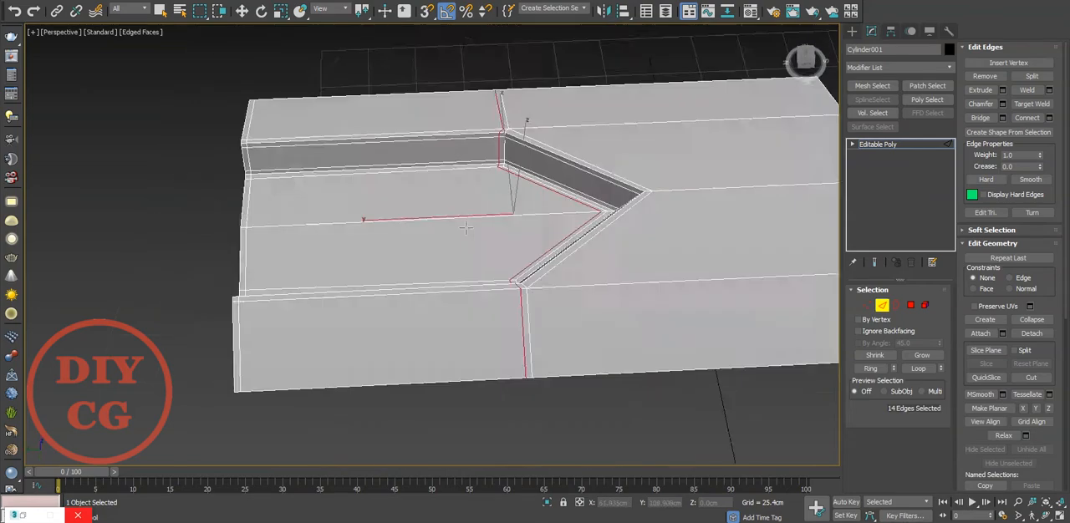
scroll(545, 95, "down", 3)
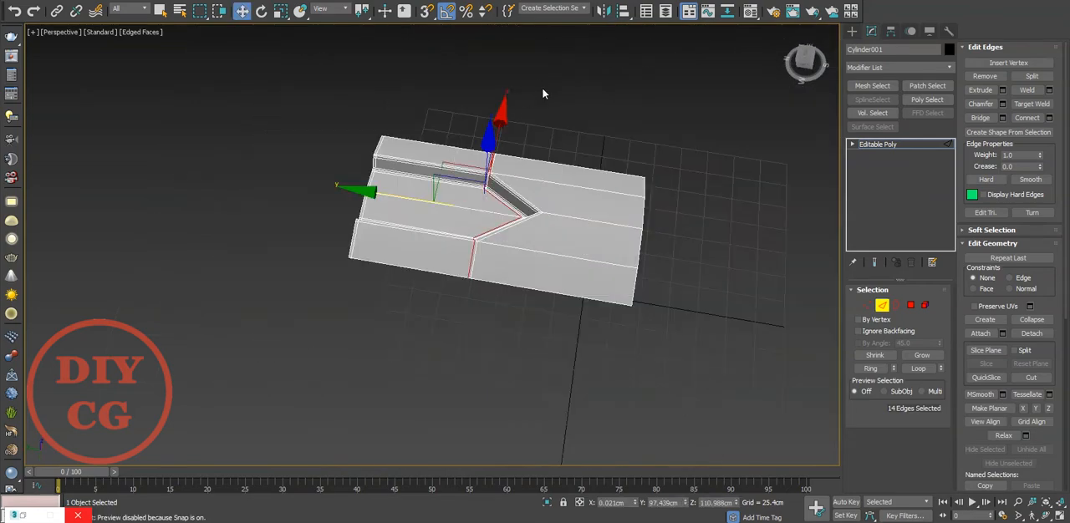
Insert another supporting edge loop across the wedge's outer surface, close to its front end.
scroll(405, 255, "up", 5)
middle_click_drag(405, 255, 480, 261, "alt")
scroll(420, 272, "down", 5)
right_click(480, 261)
left_click(548, 327)
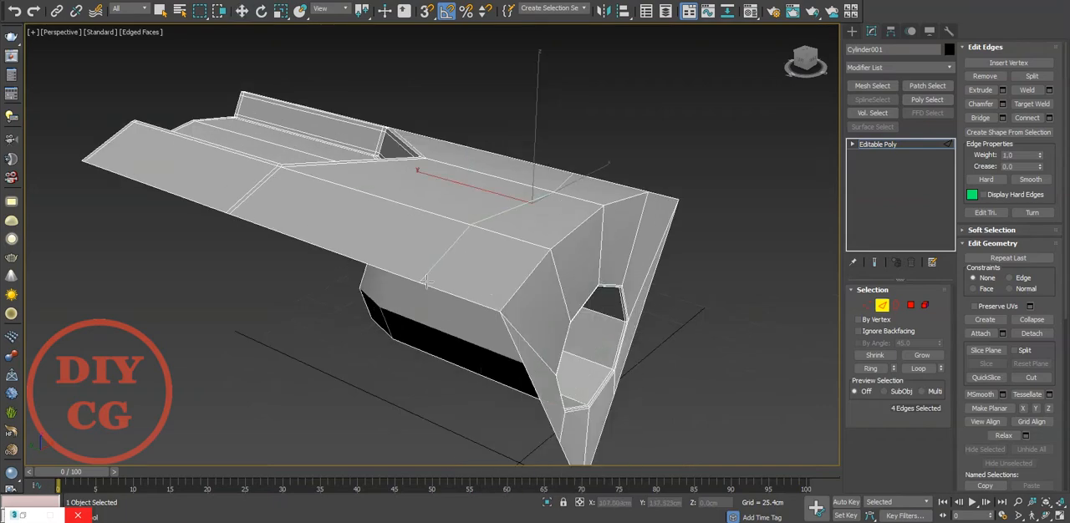
right_click(494, 301)
scroll(612, 288, "down", 5)
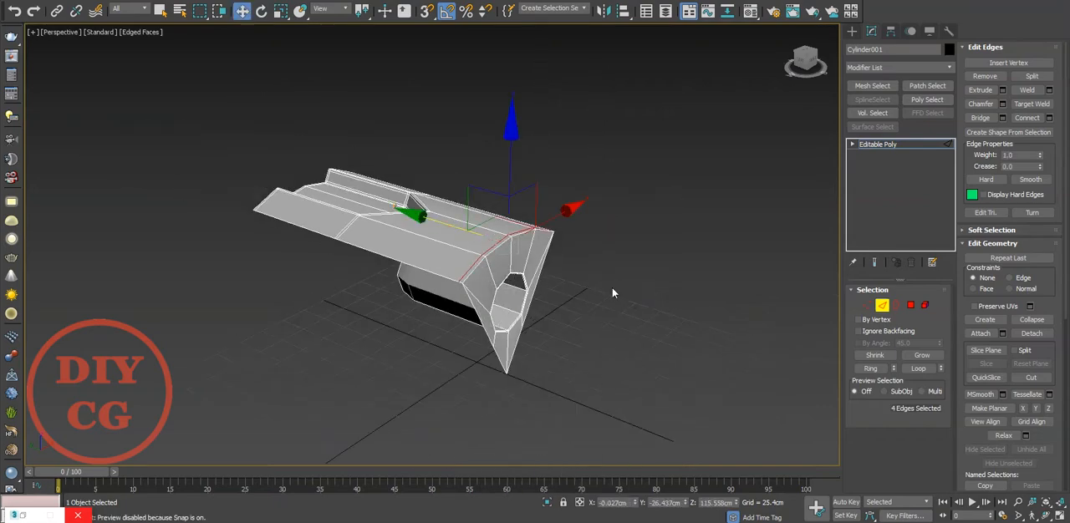
Select the eight front polygons around the hole, inset them together by a narrow margin, and clear the selection.
middle_click_drag(612, 287, 468, 251, "alt")
scroll(393, 246, "up", 5)
middle_click_drag(377, 224, 363, 201)
key("4")
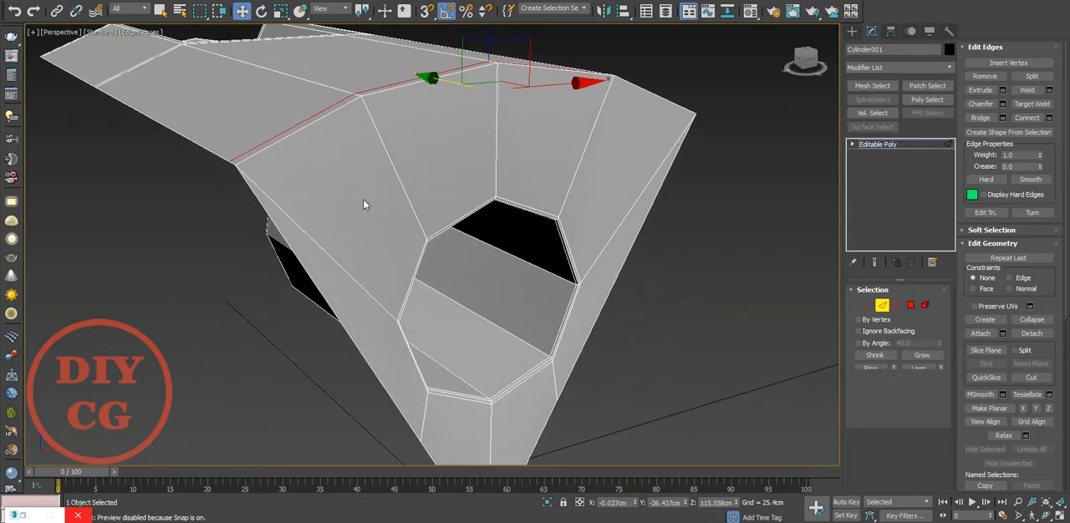
left_click(363, 204)
left_click(430, 162, "shift")
right_click(428, 157)
left_click(368, 220)
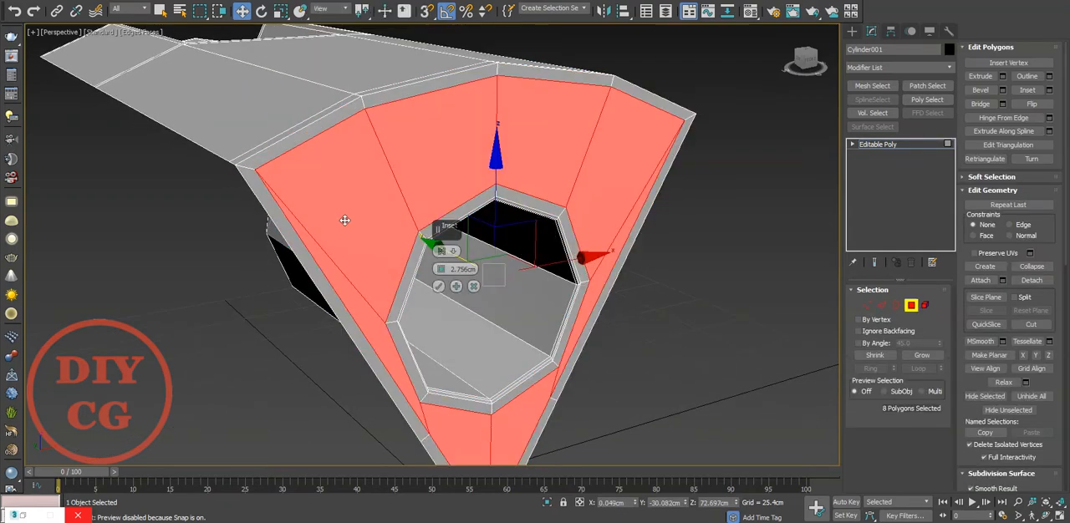
left_click_drag(441, 269, 445, 277)
left_click(788, 338)
middle_click_drag(787, 338, 767, 240)
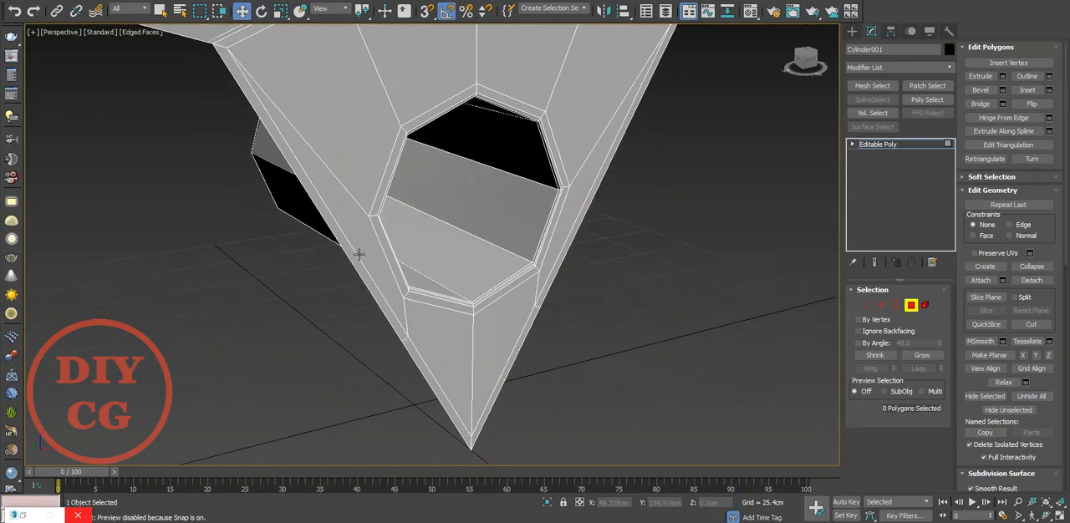
Remove the four inset edges along the front face's two straight sides, together with their vertices.
key("2")
left_click(358, 254)
left_click(423, 366, "ctrl")
left_click(527, 330, "ctrl")
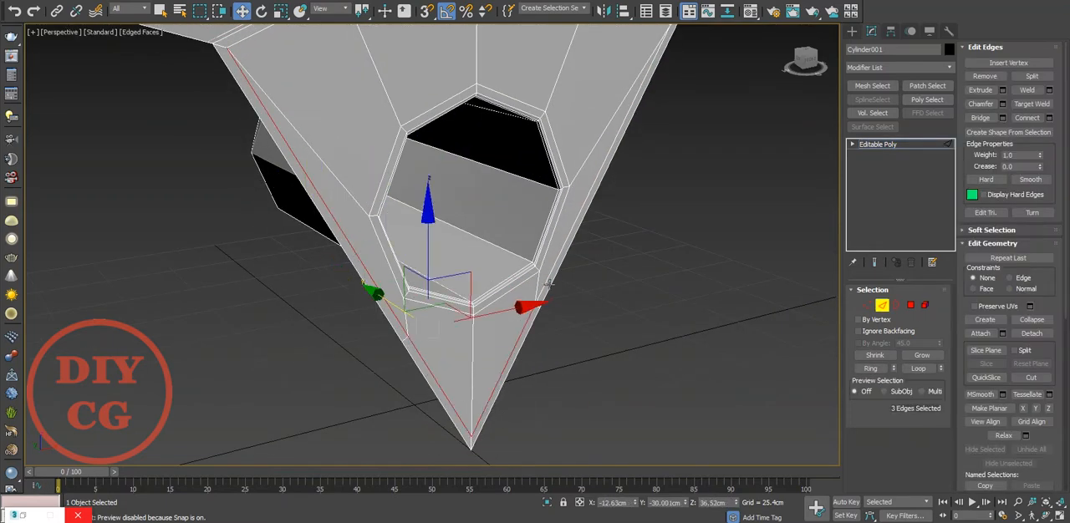
left_click(565, 239, "ctrl")
middle_click_drag(565, 239, 519, 247, "alt")
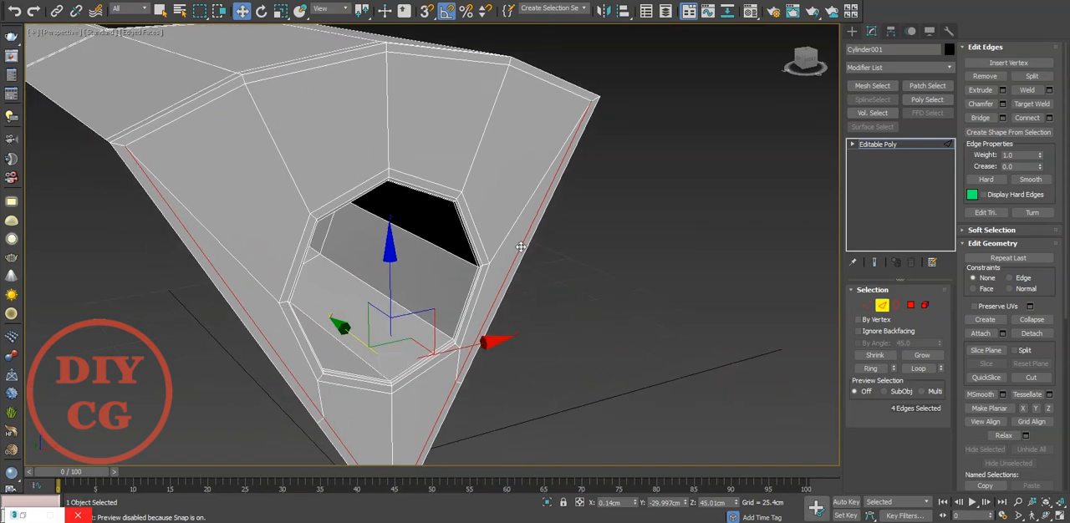
key("ctrl+BackSpace")
Cut a short edge from the front face's inset corner vertex to the wedge's adjacent side border.
scroll(135, 118, "up", 3)
middle_click_drag(156, 167, 243, 172, "alt")
key("1")
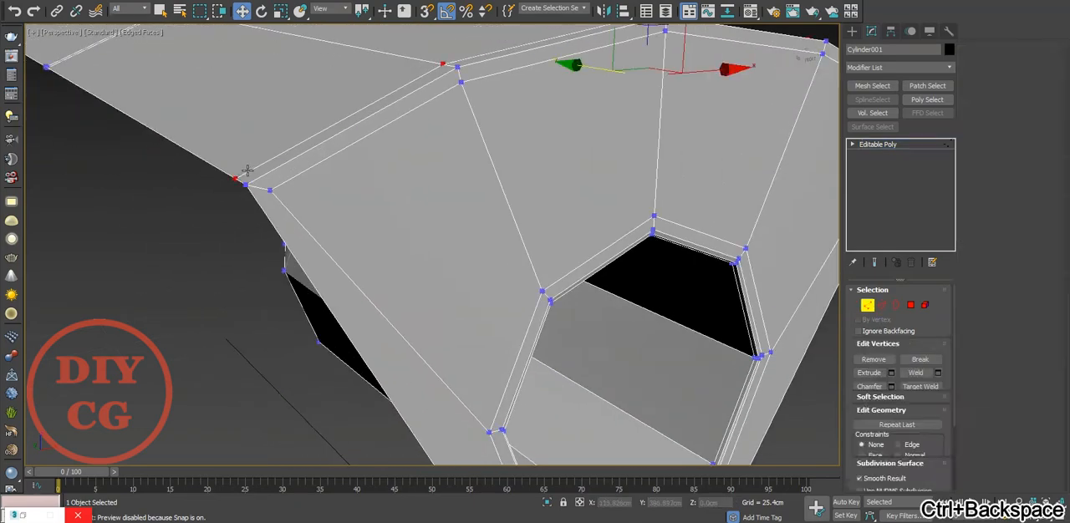
scroll(245, 170, "up", 3)
right_click(349, 162)
left_click(335, 49)
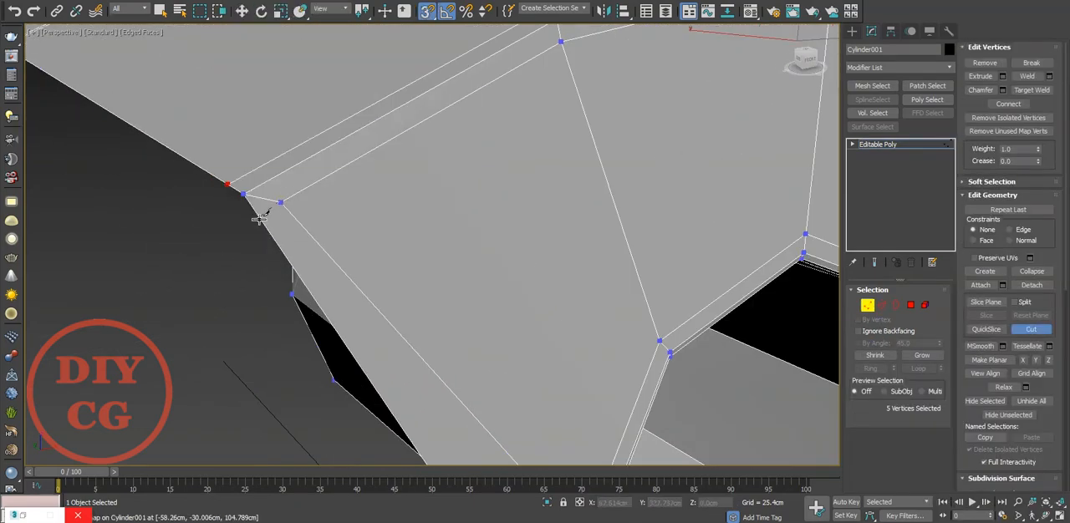
scroll(185, 204, "down", 2)
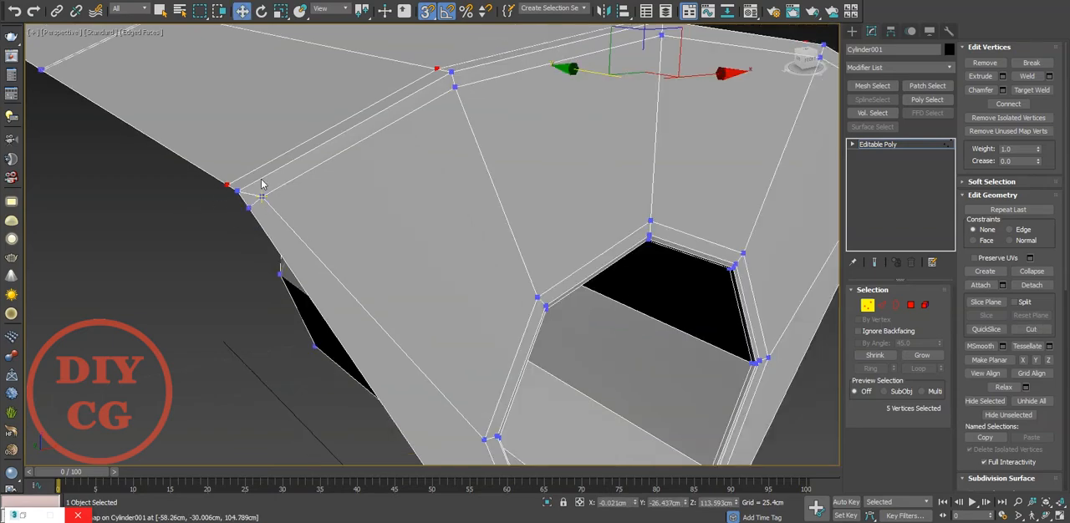
Target-weld the front face's inset corner vertex onto the new vertex on the adjacent side border.
scroll(284, 180, "up", 4)
right_click(294, 171)
left_click(263, 248)
left_click(257, 206)
left_click(227, 228)
right_click(227, 228)
scroll(180, 187, "down", 5)
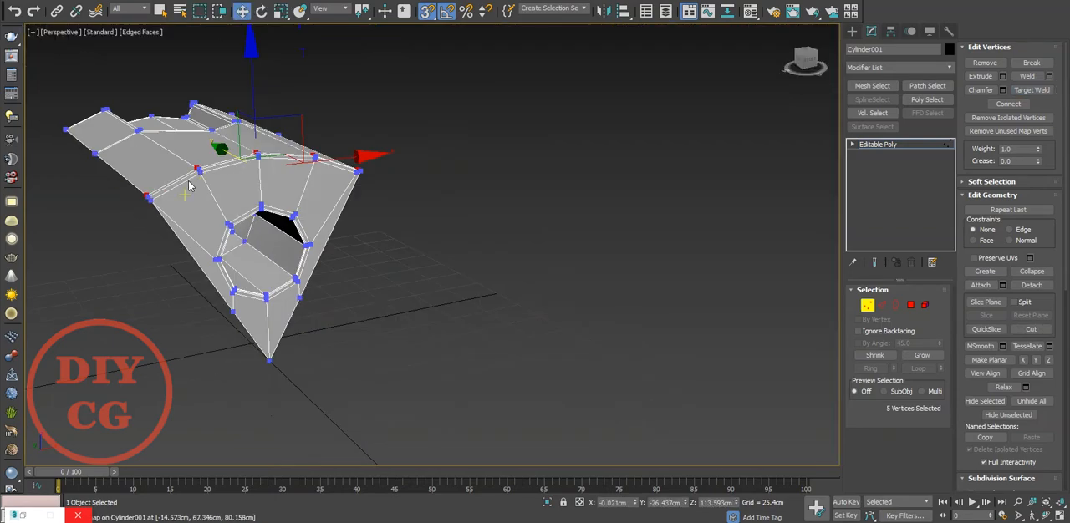
In the front view, cut a short edge from the opposite inset corner vertex to the wedge's other side border.
key("f")
scroll(393, 226, "up", 8)
right_click(722, 291)
left_click(662, 177)
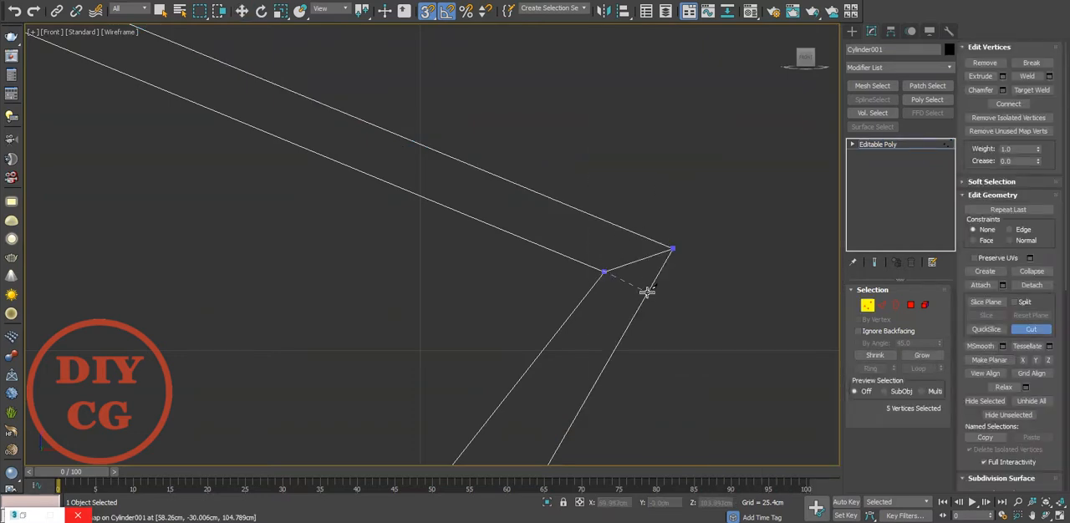
right_click(675, 246)
key("2")
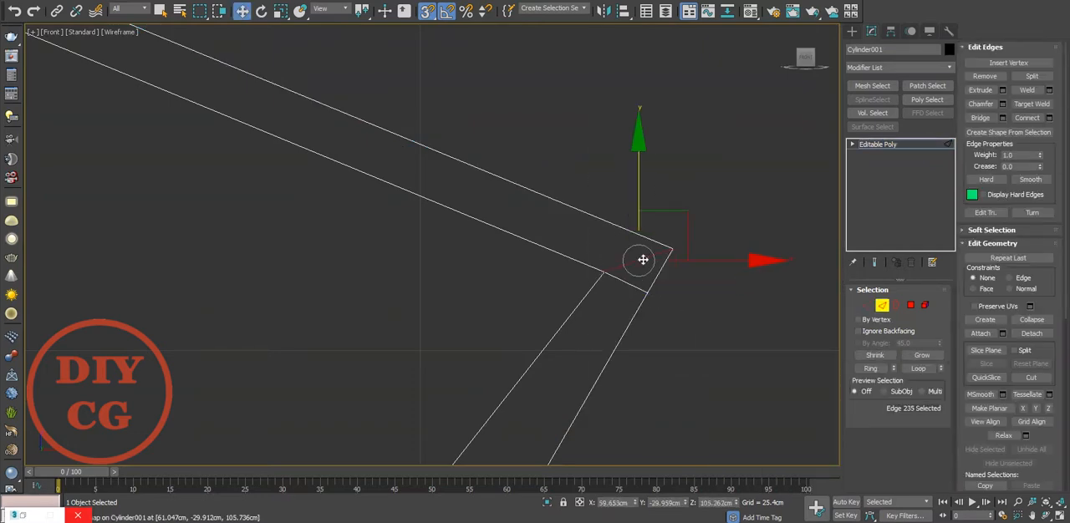
Target-weld the opposite inset corner vertex onto the vertex just cut into its side border.
right_click(760, 256)
left_click(724, 341)
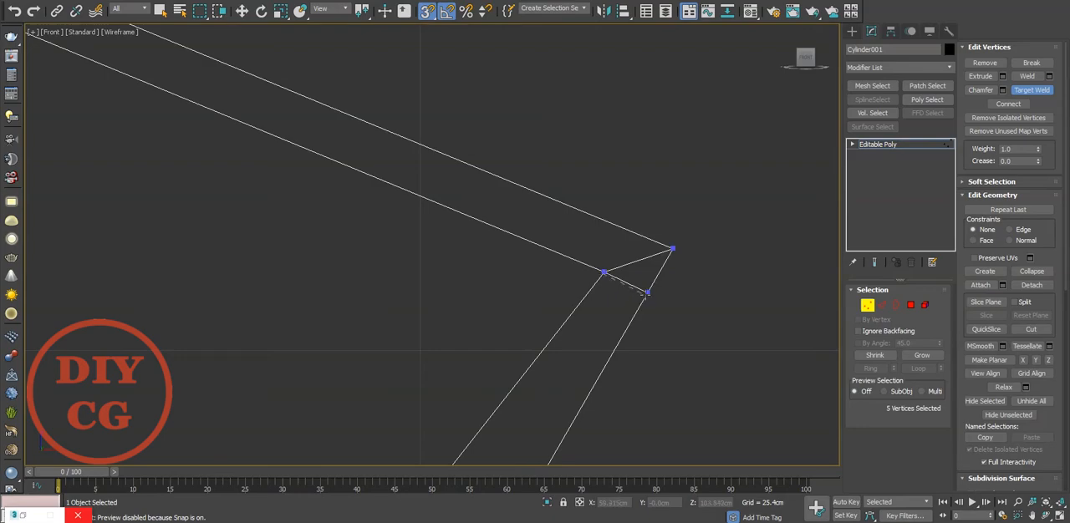
left_click(647, 294)
right_click(708, 190)
With snapping off, select the four supporting vertices near the wedge's two outer corners and shift them vertically towards the outer profile.
scroll(711, 186, "down", 12)
scroll(577, 204, "up", 3)
scroll(372, 197, "up", 10)
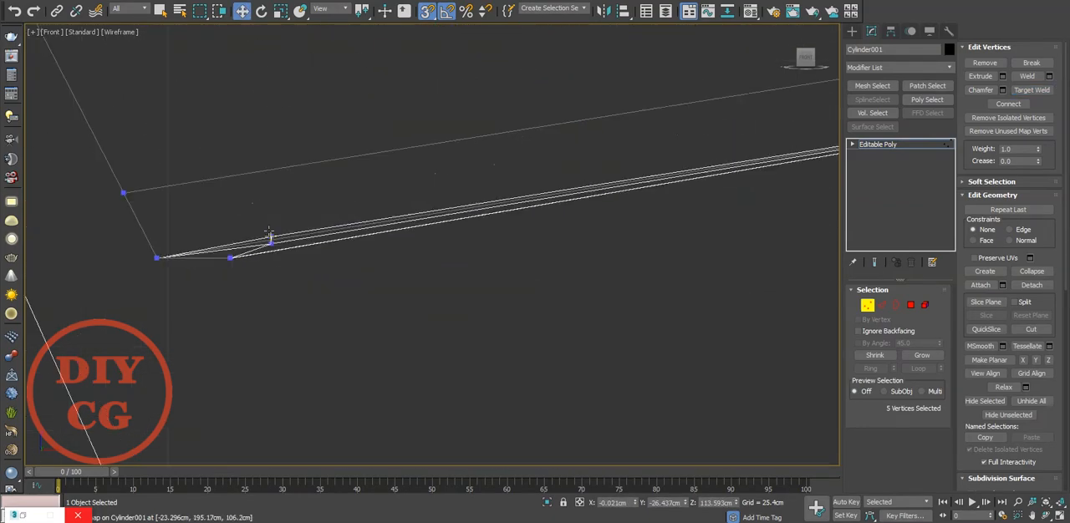
scroll(268, 233, "up", 3)
left_click_drag(290, 219, 199, 301)
scroll(204, 249, "down", 10)
scroll(738, 265, "up", 10)
left_click_drag(779, 323, 733, 268, "ctrl")
scroll(719, 268, "down", 10)
scroll(426, 231, "down", 5)
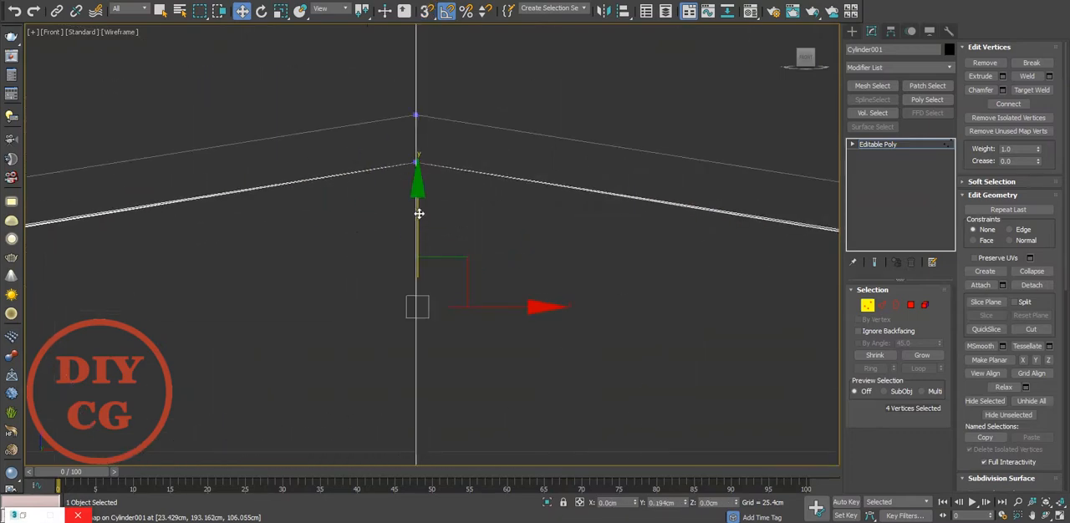
scroll(308, 220, "up", 10)
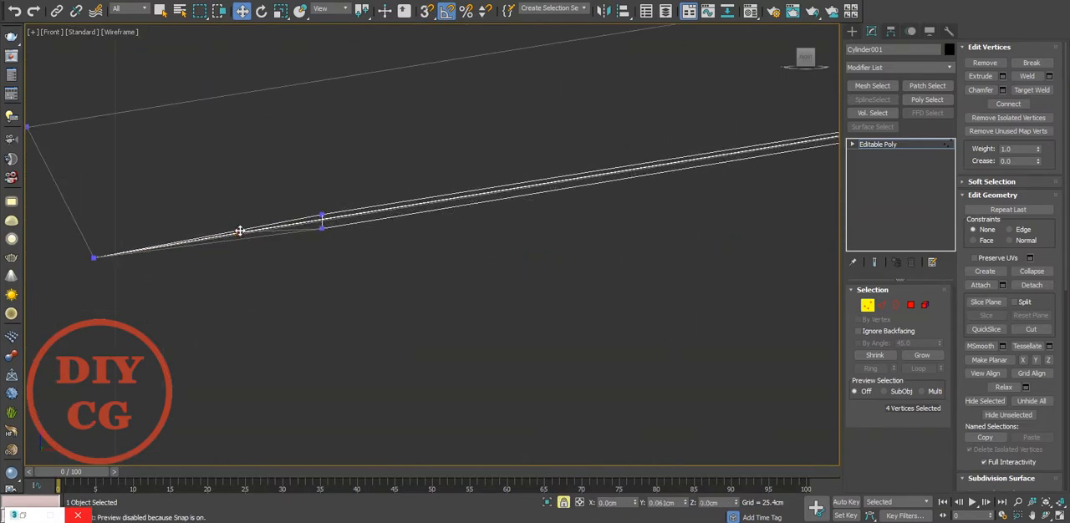
scroll(331, 237, "up", 5)
scroll(272, 188, "down", 10)
scroll(688, 160, "up", 12)
Select the remaining corner support vertices and raise them slightly along the vertical axis in the front view.
left_click_drag(324, 398, 368, 352, "ctrl")
scroll(523, 321, "down", 12)
scroll(302, 322, "up", 4)
middle_click_drag(302, 322, 735, 302)
key("space")
scroll(219, 310, "up", 4)
middle_click_drag(219, 310, 693, 267)
scroll(394, 289, "up", 7)
middle_click_drag(394, 289, 563, 310)
scroll(565, 309, "up", 3)
left_click_drag(457, 205, 461, 178)
scroll(347, 193, "down", 14)
scroll(578, 162, "up", 7)
scroll(578, 162, "down", 4)
middle_click_drag(325, 219, 533, 185)
scroll(533, 184, "up", 3)
Select a matching group of supporting vertices on both sides of the outer edge and lower them slightly together.
key("space")
scroll(533, 184, "up", 10)
left_click_drag(656, 141, 577, 217)
scroll(585, 213, "down", 5)
middle_click_drag(651, 211, 490, 198)
scroll(489, 198, "down", 8)
middle_click_drag(735, 219, 643, 225)
scroll(594, 206, "up", 6)
scroll(594, 209, "up", 5)
left_click_drag(539, 247, 443, 317, "ctrl")
scroll(443, 316, "down", 8)
middle_click_drag(443, 317, 565, 219)
key("space")
scroll(317, 231, "down", 6)
scroll(479, 255, "up", 9)
middle_click_drag(480, 255, 641, 239)
left_click_drag(618, 226, 616, 237)
Select the next matching support vertices along the outer edge and nudge them down into line with the profile.
key("space")
left_click_drag(429, 283, 338, 151)
scroll(585, 227, "down", 14)
scroll(366, 207, "up", 4)
scroll(358, 211, "up", 12)
left_click_drag(359, 227, 272, 347)
scroll(272, 347, "up", 3)
key("space")
left_click_drag(354, 286, 359, 303)
scroll(339, 246, "down", 4)
scroll(340, 246, "down", 7)
middle_click_drag(794, 180, 370, 248)
scroll(370, 248, "down", 5)
middle_click_drag(69, 290, 225, 291)
Adjust the last mirrored support vertices of the outer edge by moving them slightly down in the front view.
key("space")
left_click(323, 327)
scroll(151, 132, "up", 4)
scroll(154, 134, "up", 2)
left_click_drag(226, 202, 171, 254)
scroll(244, 210, "down", 13)
scroll(437, 216, "up", 13)
scroll(329, 204, "up", 6)
left_click_drag(127, 88, 219, 166, "ctrl")
scroll(221, 168, "down", 2)
middle_click_drag(220, 168, 567, 203)
key("space")
left_click_drag(494, 205, 492, 215)
scroll(492, 214, "down", 13)
middle_click_drag(506, 201, 668, 158)
scroll(487, 147, "up", 6)
scroll(645, 139, "up", 10)
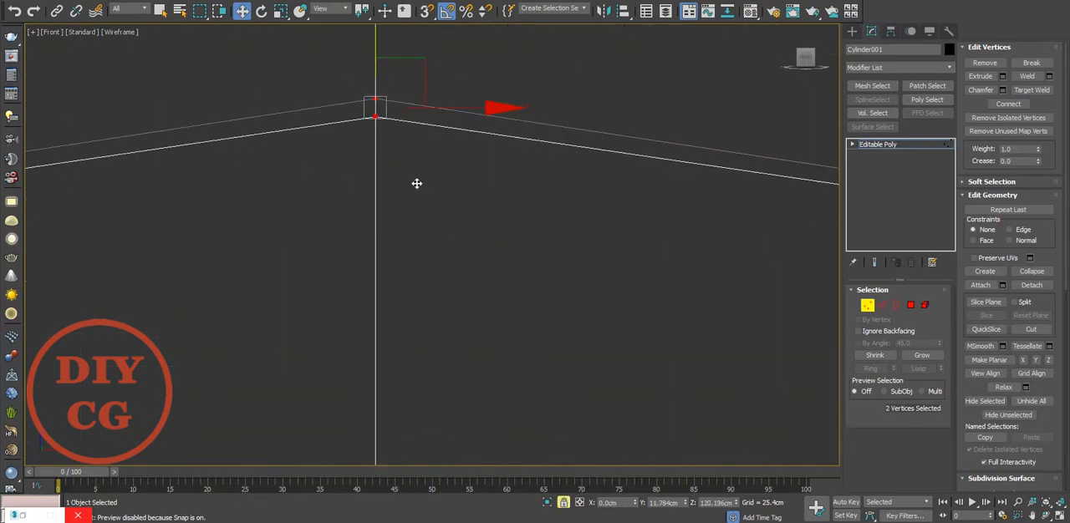
Adjust the vertices at the outer edge's centre with snapping turned back on, and clear the vertex selection.
middle_click_drag(345, 105, 364, 162)
key("s")
left_click_drag(396, 103, 394, 169)
left_click(470, 239)
Leave vertex editing in the perspective view and apply a TurboSmooth modifier to the wedge.
scroll(459, 226, "down", 13)
key("p")
middle_click_drag(462, 207, 603, 276, "alt")
scroll(453, 166, "up", 8)
scroll(525, 171, "down", 10)
middle_click_drag(354, 195, 501, 215, "alt")
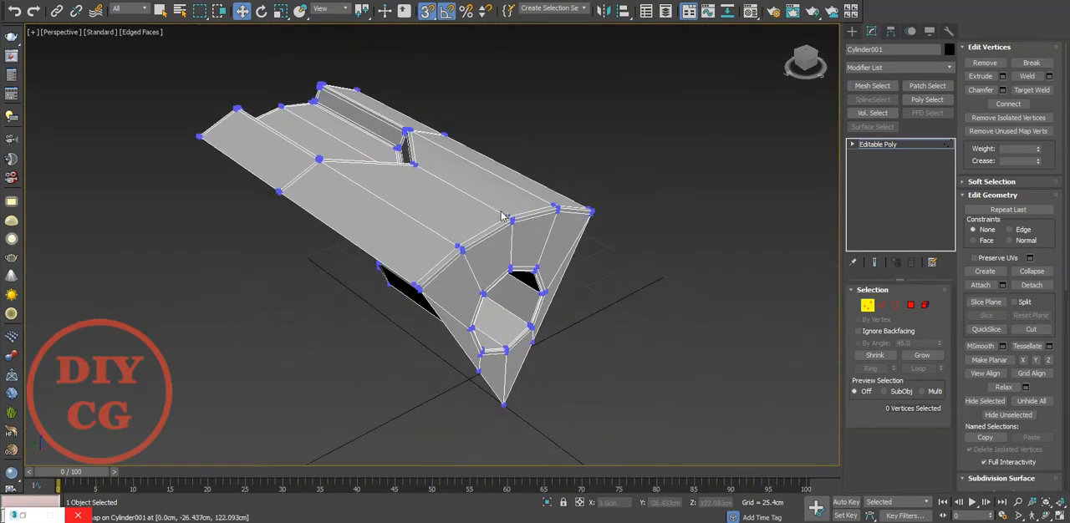
left_click(867, 305)
left_click(890, 69)
scroll(894, 167, "down", 5)
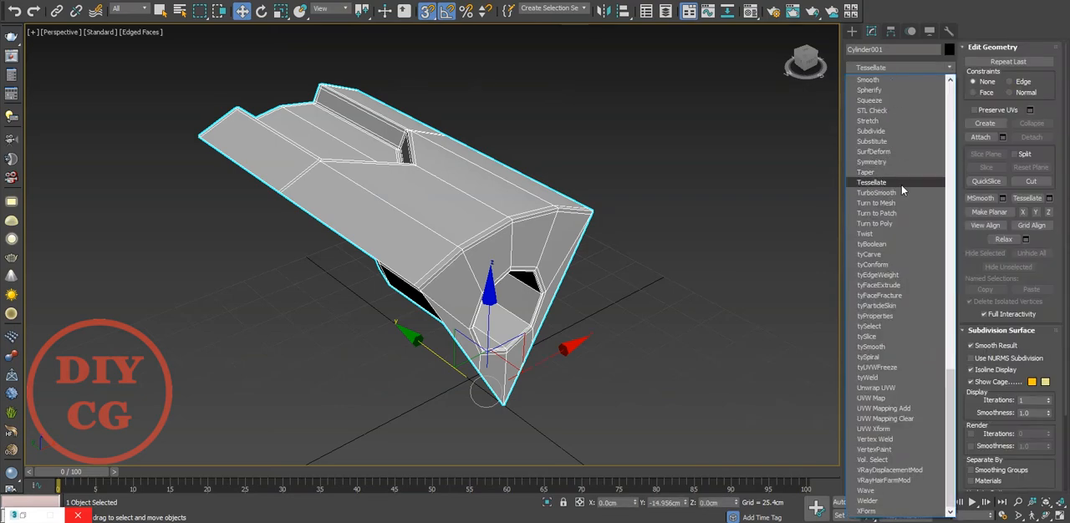
left_click(898, 193)
Set TurboSmooth to 2 iterations and examine the smoothed wedge from several sides with its edges hidden.
left_click(601, 253)
middle_click_drag(559, 261, 582, 285)
key("F4")
mouse_move(422, 259)
middle_mouse_down("alt")
mouse_move(497, 243)
mouse_move(508, 262)
middle_mouse_up("alt")
left_click(508, 262)
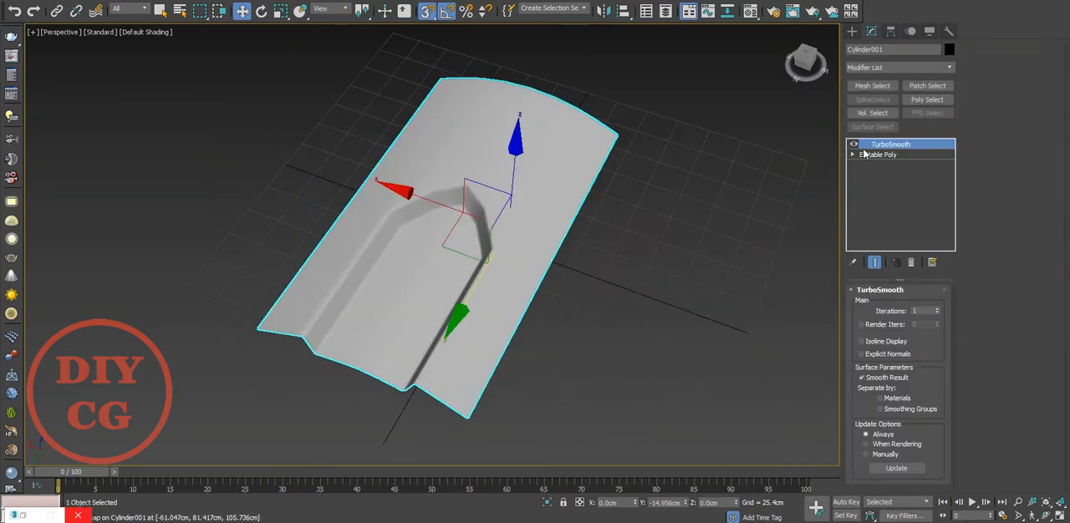
left_click(598, 334)
middle_click_drag(585, 335, 777, 288, "alt")
left_click(375, 270)
scroll(518, 223, "up", 4)
scroll(520, 225, "down", 3)
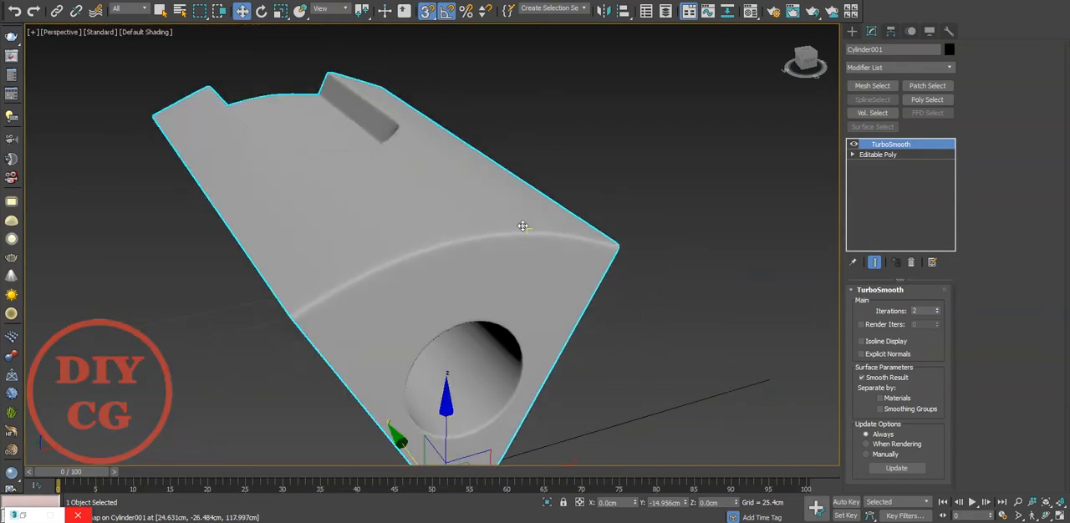
Show the edged faces again and delete the TurboSmooth modifier from the wedge in the front view.
key("F4")
left_click(853, 144)
left_click(707, 209)
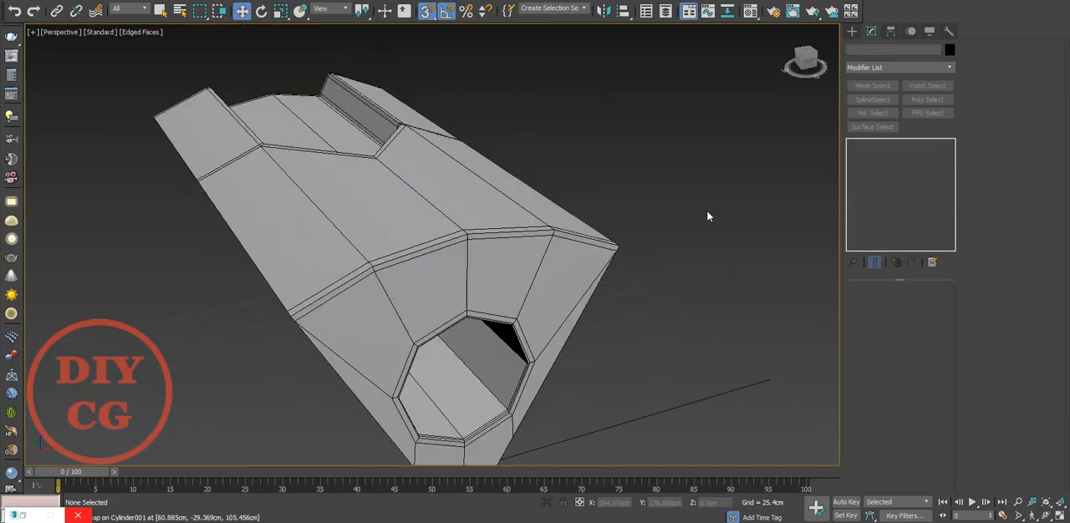
key("f")
left_click(511, 213)
scroll(511, 212, "down", 5)
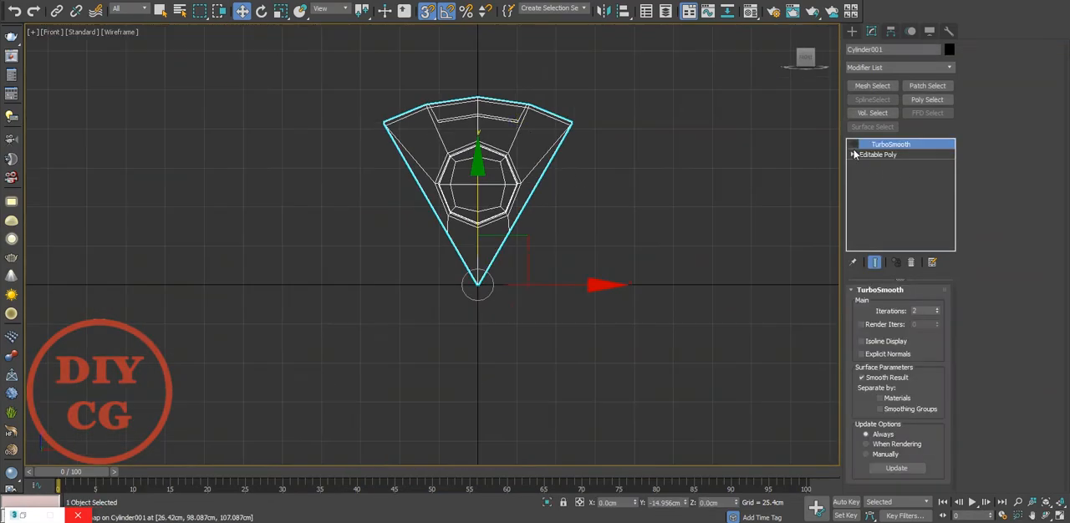
left_click(911, 262)
Add a Symmetry modifier to the wedge and rotate its mirror plane around the wedge's tip with angle snap.
left_click(885, 70)
type("sy")
left_click(889, 163)
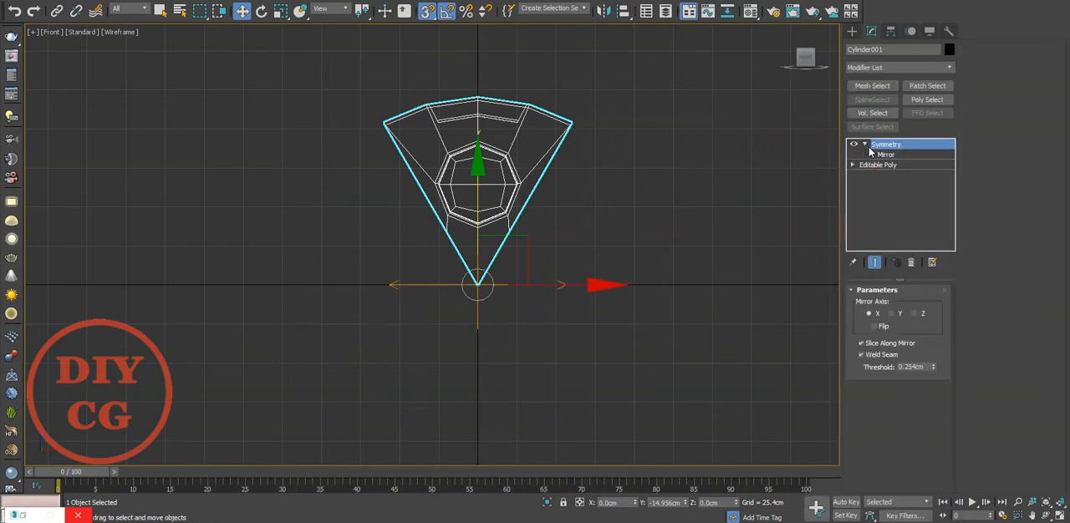
left_click(885, 155)
right_click(446, 10)
left_click(616, 157)
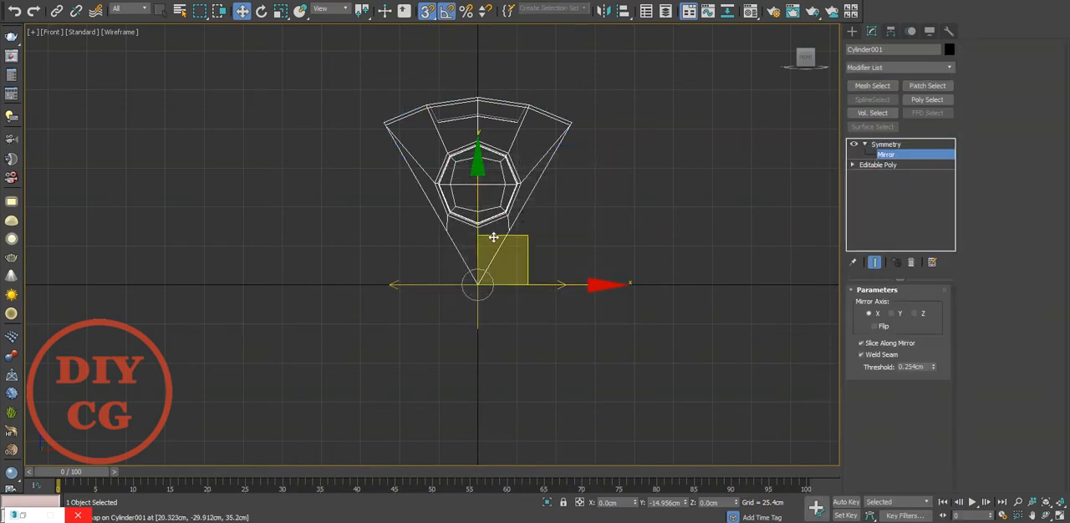
key("e")
left_click_drag(555, 202, 559, 205)
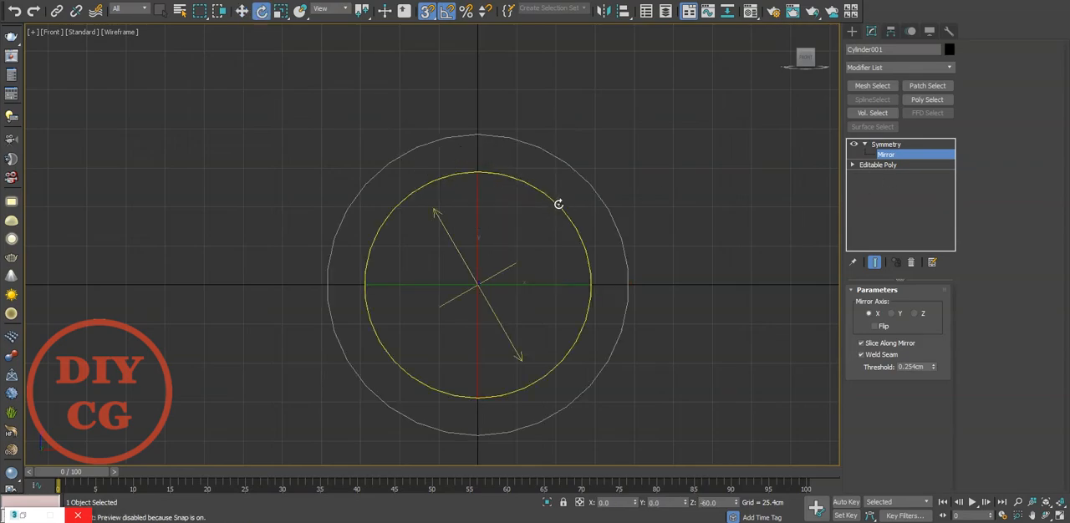
left_click_drag(588, 253, 674, 204)
Stack a further Symmetry modifier on the wedge and rotate its mirror plane to copy wedges around the centre.
left_click(899, 66)
left_click(883, 162)
left_click(865, 144)
left_click(885, 154)
left_click_drag(559, 203, 547, 191)
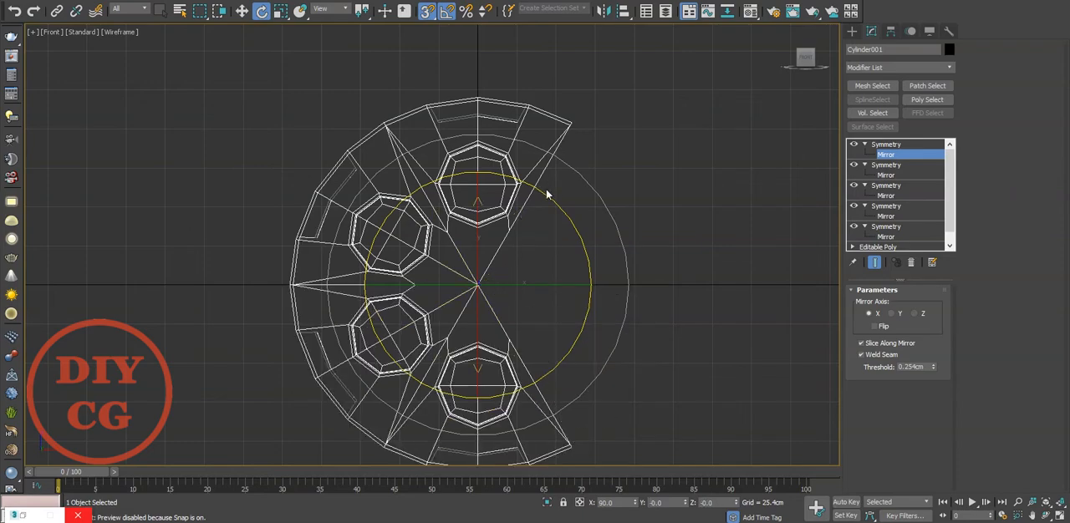
Toggle the stacked Symmetry modifiers to check their effect and delete the two redundant ones.
left_click(883, 146)
left_click(852, 205)
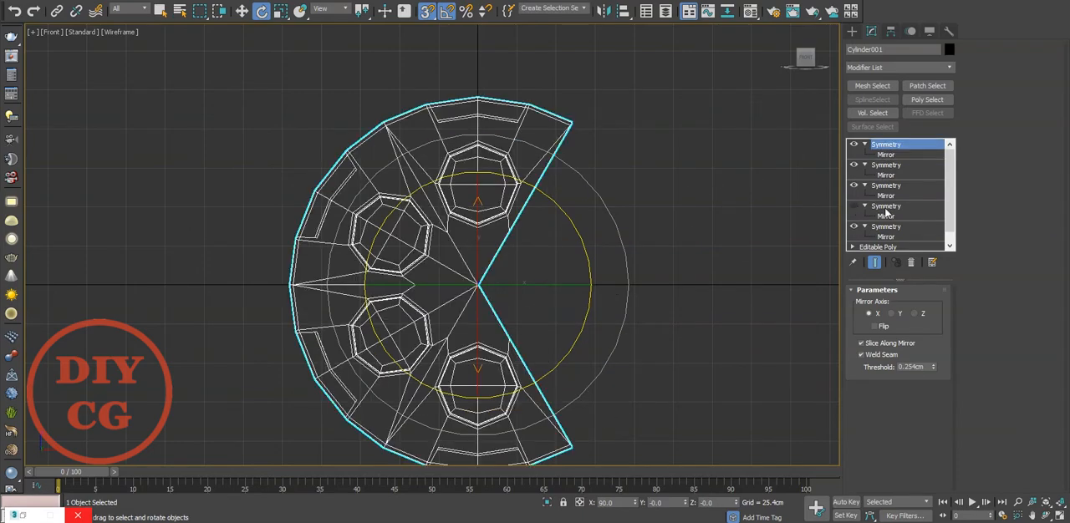
left_click(887, 206)
left_click(910, 261)
left_click(854, 164)
left_click(854, 165)
left_click(852, 145)
left_click(853, 144)
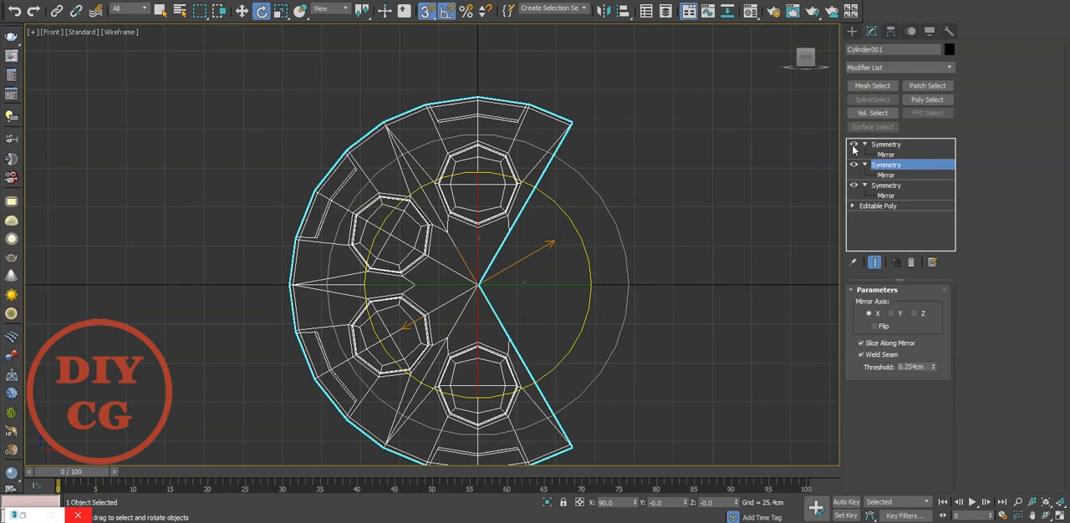
Add a fourth Symmetry modifier and rotate its mirror plane so the wedges close into a full six-hole cylinder.
left_click(892, 68)
type("sy")
left_click(882, 161)
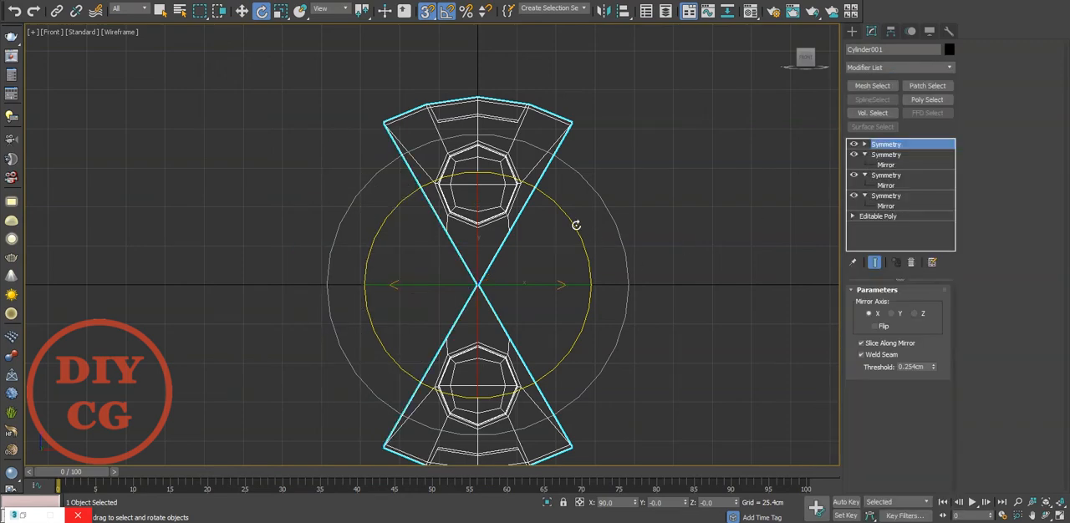
left_click_drag(582, 231, 576, 228)
key("ctrl+z")
left_click(865, 146)
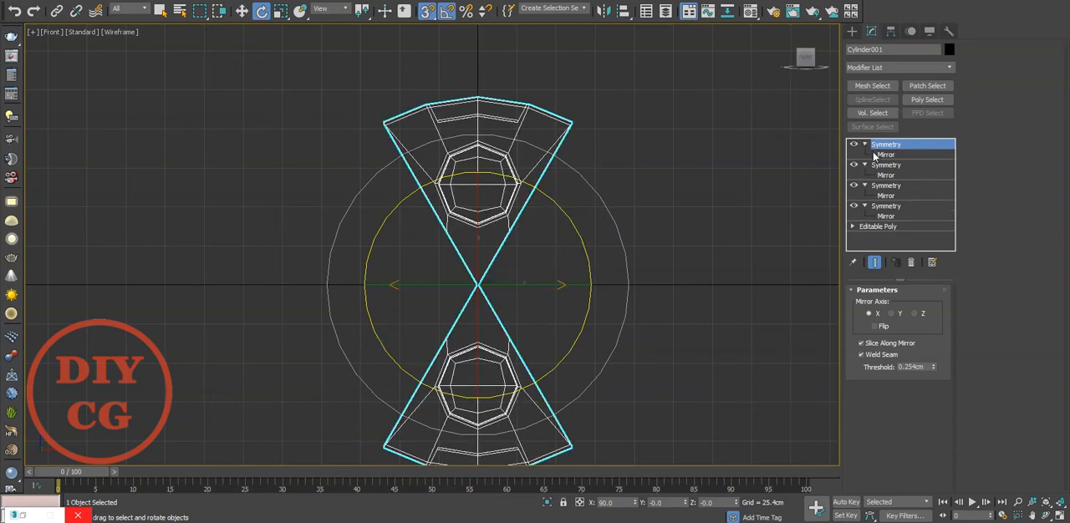
left_click(875, 155)
left_click_drag(573, 217, 585, 236)
left_click(854, 145)
left_click(855, 145)
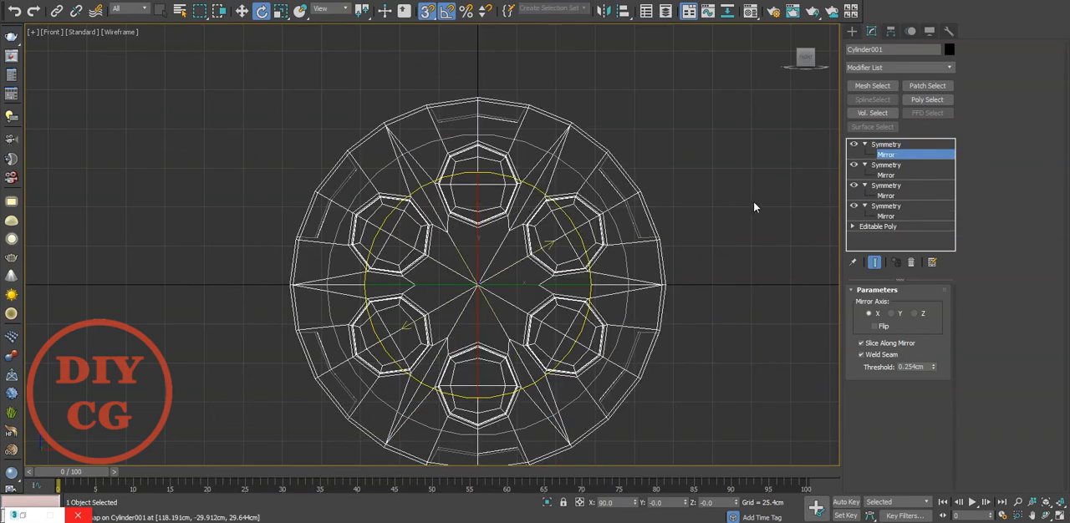
Bring up the standard primitives and view the complete cylinder in perspective.
left_click(852, 32)
key("p")
middle_click_drag(660, 188, 574, 209, "alt")
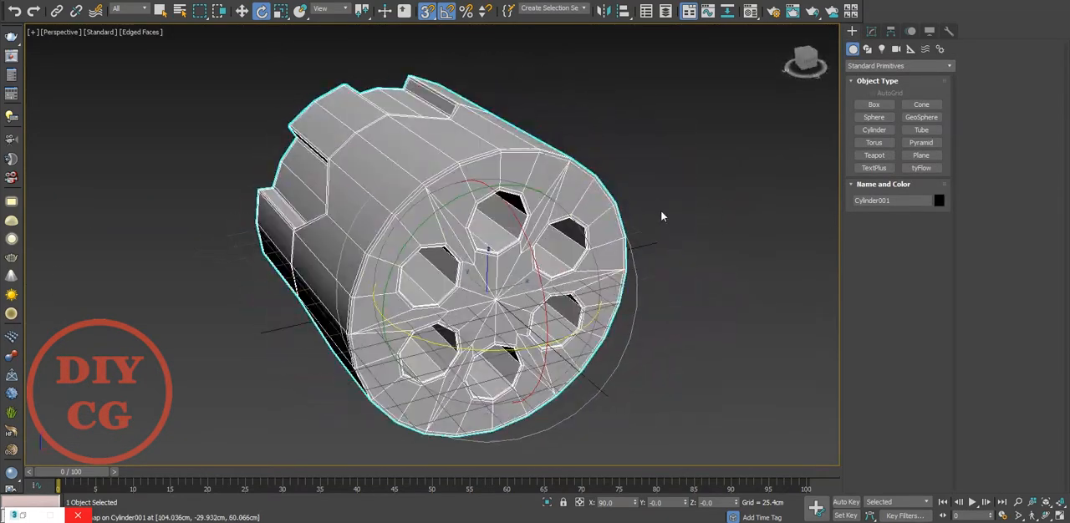
Return to vertex editing on the base Editable Poly with the complete mirrored result shown around the wedge's hole.
left_click(662, 216)
scroll(502, 222, "up", 4)
middle_click_drag(503, 221, 365, 164, "alt")
scroll(438, 212, "down", 1)
middle_click_drag(437, 212, 492, 239, "alt")
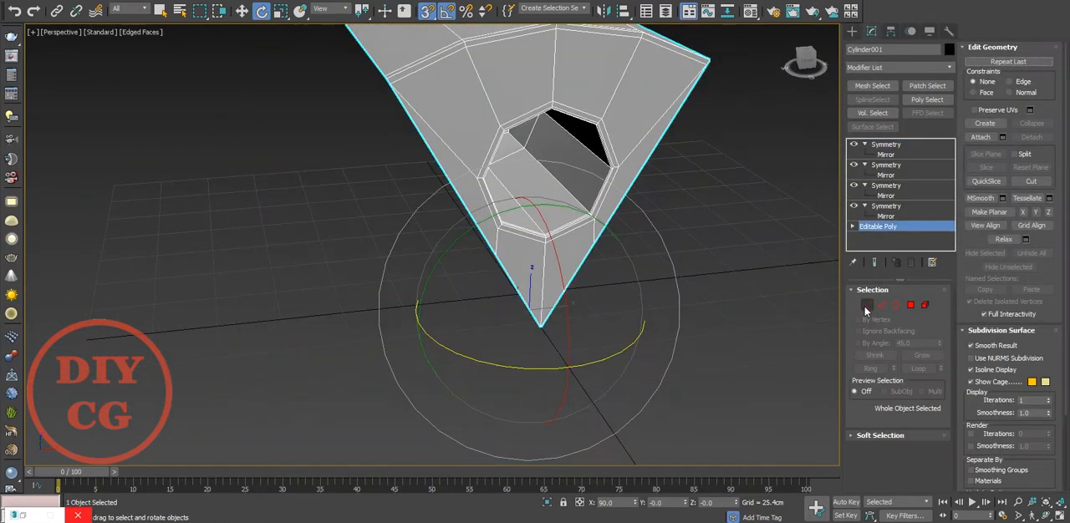
left_click(867, 306)
left_click(874, 263)
scroll(452, 157, "up", 3)
scroll(449, 156, "up", 3)
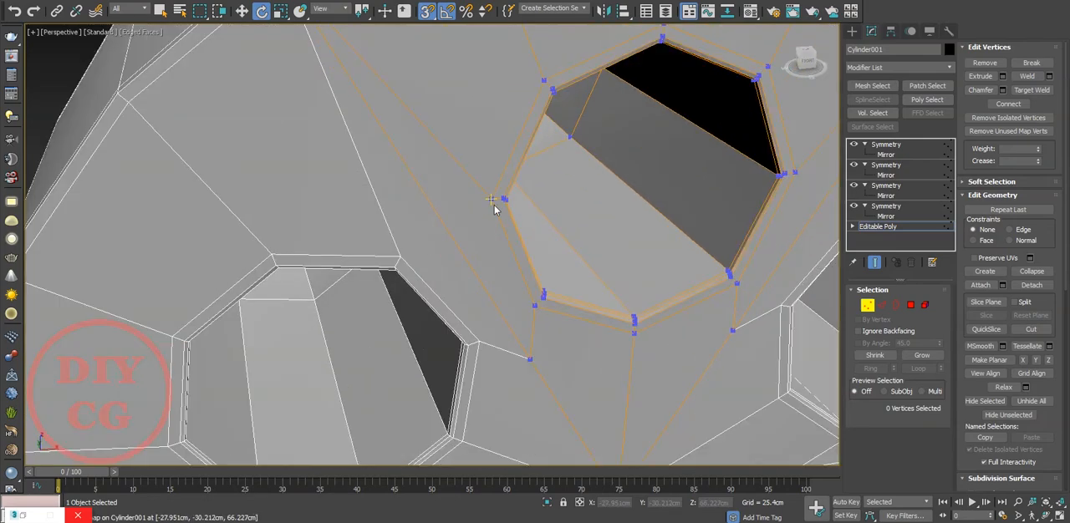
Try cutting an edge from the hole's rim to the wedge's side border and undo the change.
right_click(492, 202)
left_click(470, 100)
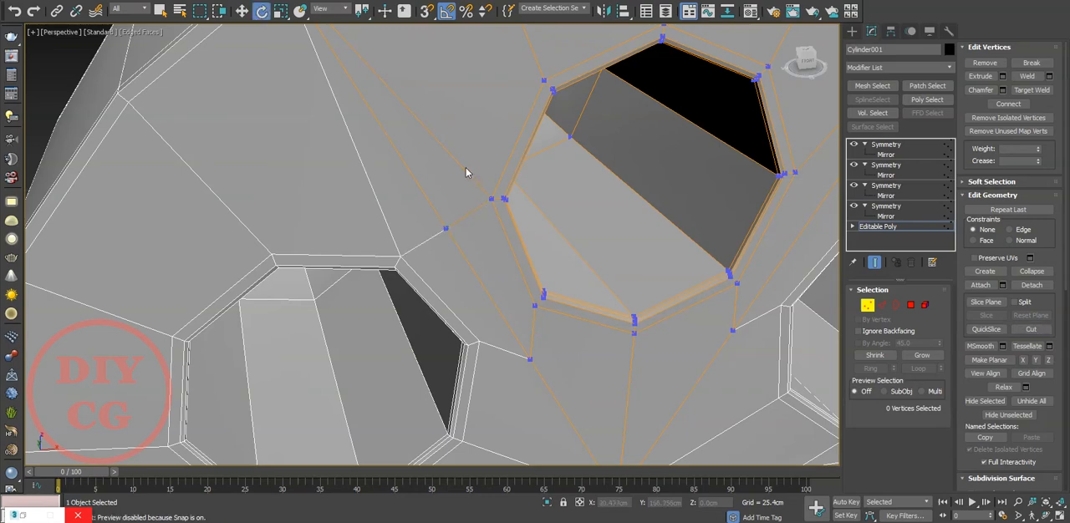
key("2")
key("ctrl+BackSpace")
middle_click_drag(483, 198, 417, 276, "alt")
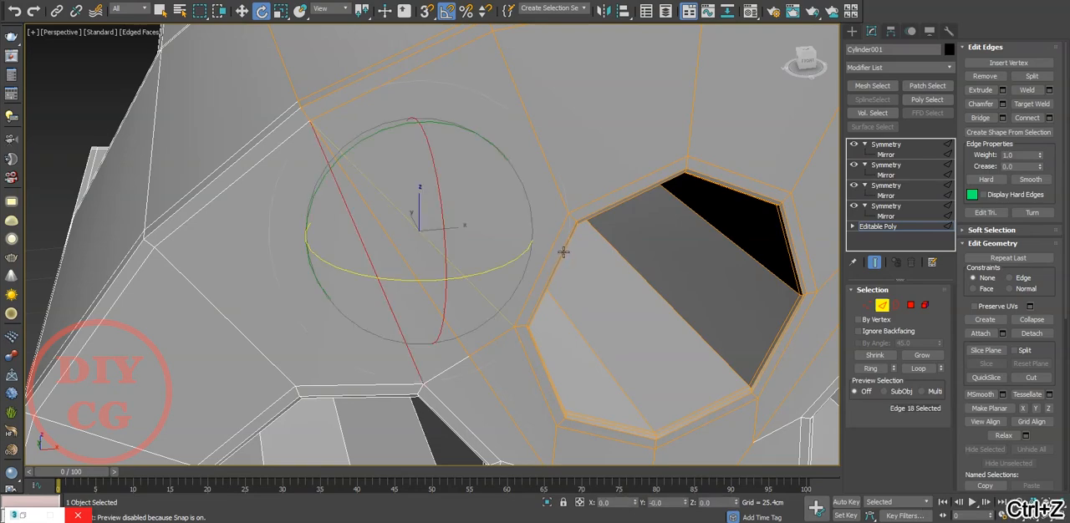
key("ctrl+z")
key("ctrl+z")
Slide the two side-border vertices below the hole outward along the wedge's sides, with movement constrained to edges.
scroll(561, 401, "up", 3)
middle_click_drag(564, 447, 554, 325)
key("1")
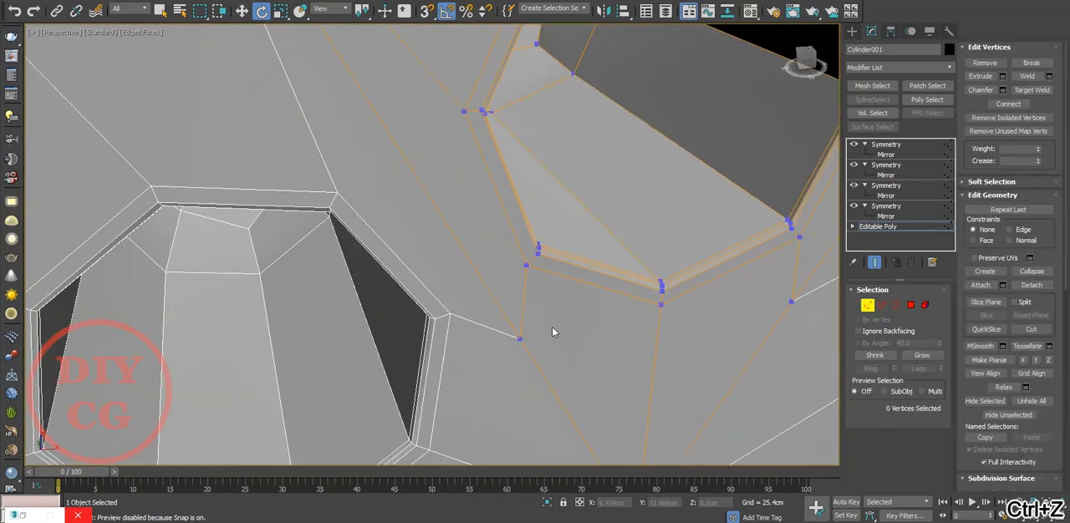
middle_click_drag(470, 343, 506, 322)
key("w")
scroll(562, 260, "down", 4)
middle_click_drag(562, 261, 409, 159)
left_click_drag(409, 152, 408, 137)
key("ctrl+z")
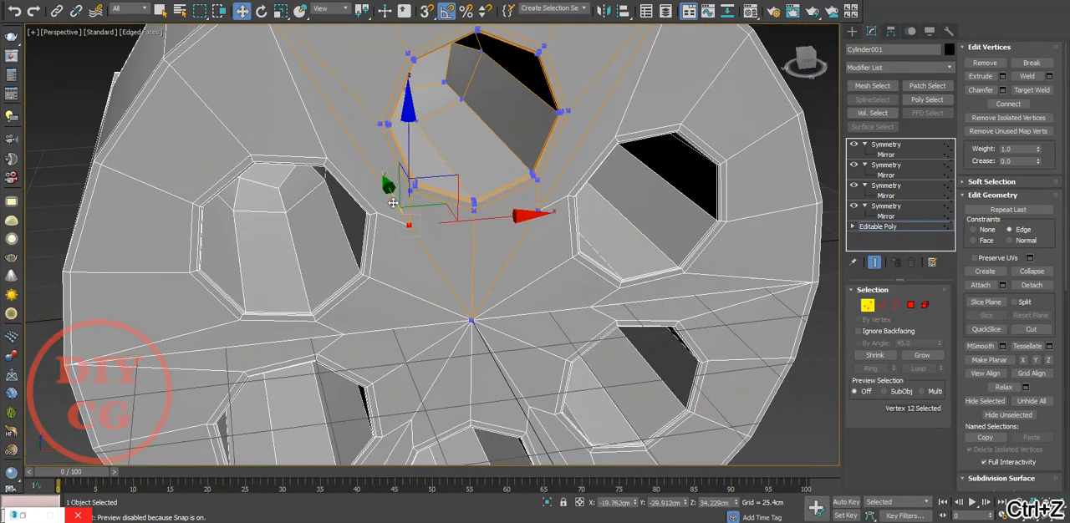
left_click_drag(416, 158, 416, 157)
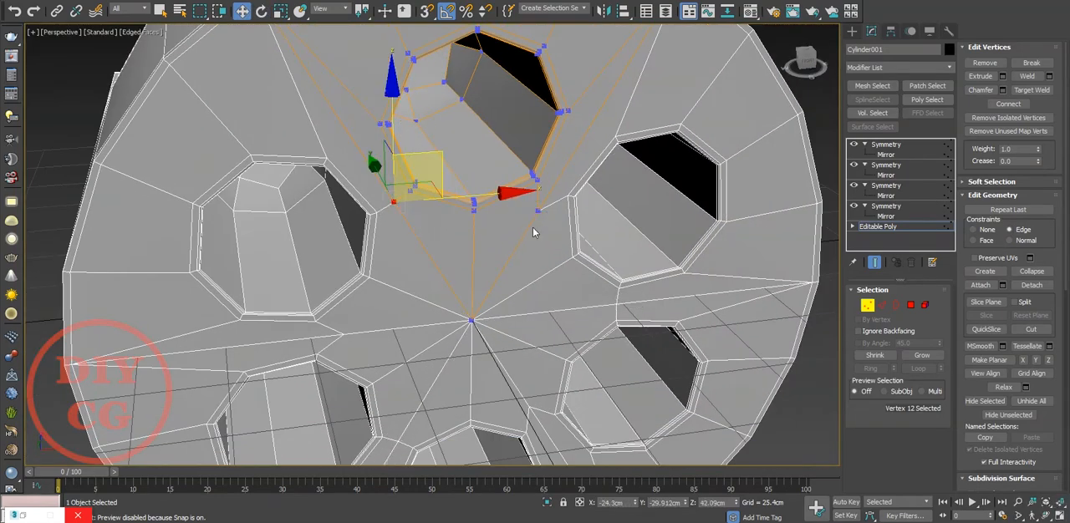
left_click(537, 212)
left_click_drag(586, 137, 586, 142)
scroll(475, 240, "down", 4)
middle_click_drag(459, 277, 434, 276, "alt")
left_click(688, 296)
Connect the wedge's radial edges that meet at the cylinder's centre with one segment at slide 35.
scroll(506, 326, "up", 5)
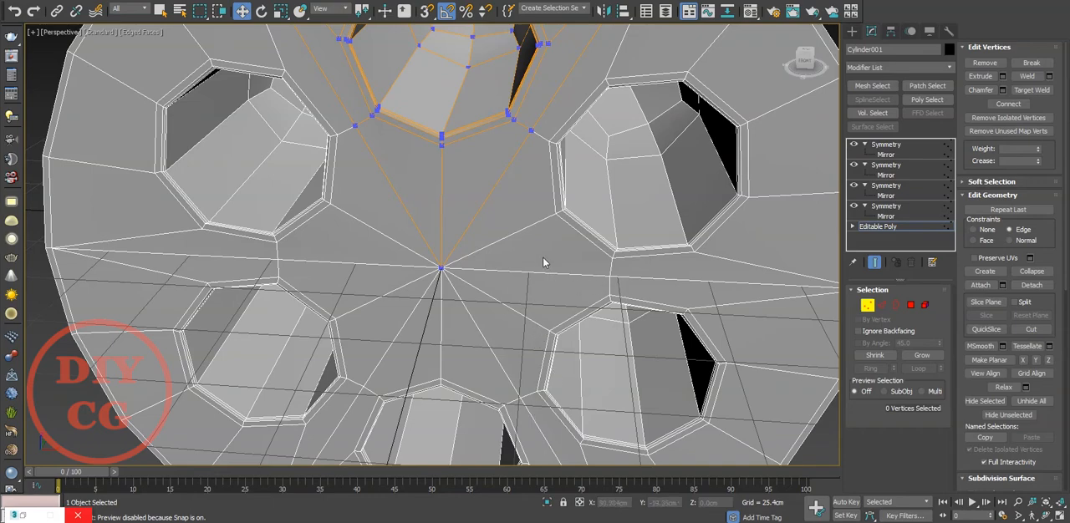
scroll(549, 264, "down", 4)
scroll(388, 214, "up", 4)
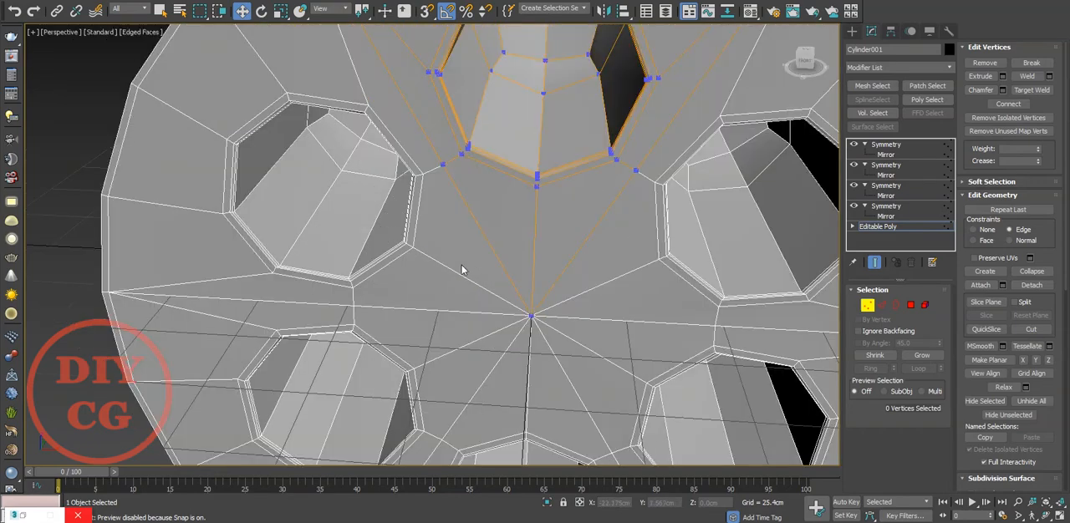
key("2")
left_click(524, 269)
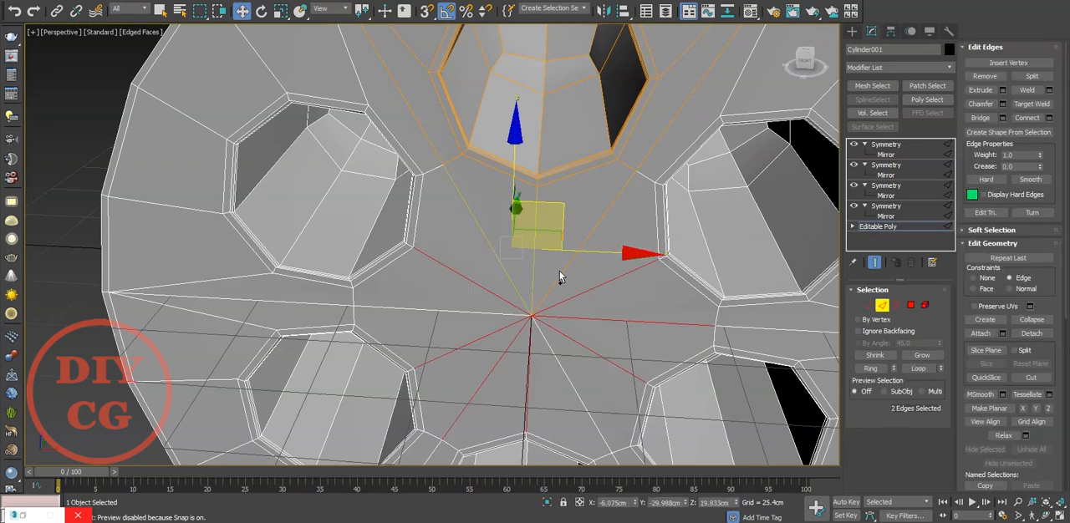
right_click(562, 276)
left_click(518, 311)
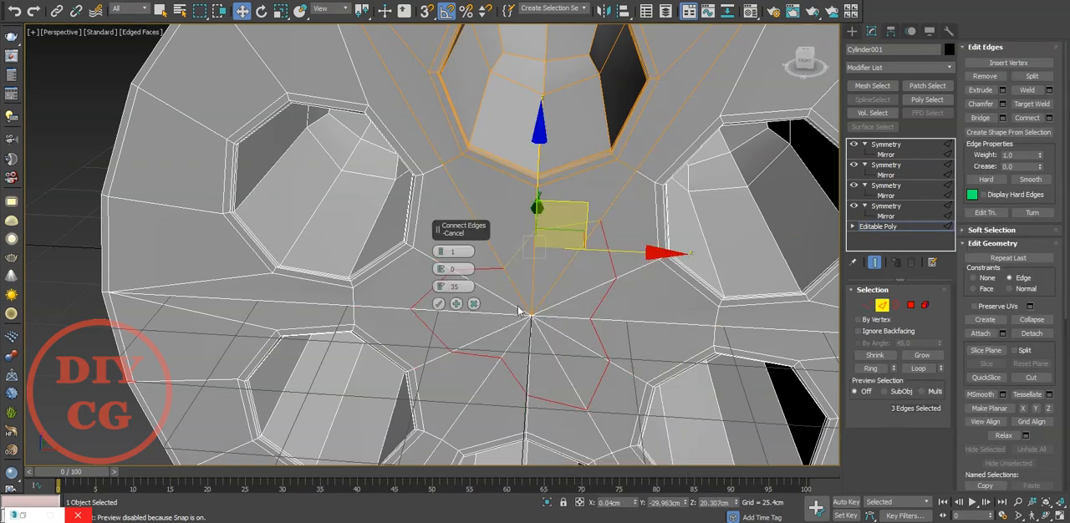
left_click(440, 304)
In the front view, snap the new edge's two end vertices level with its middle vertex along the wedge's sides.
key("f")
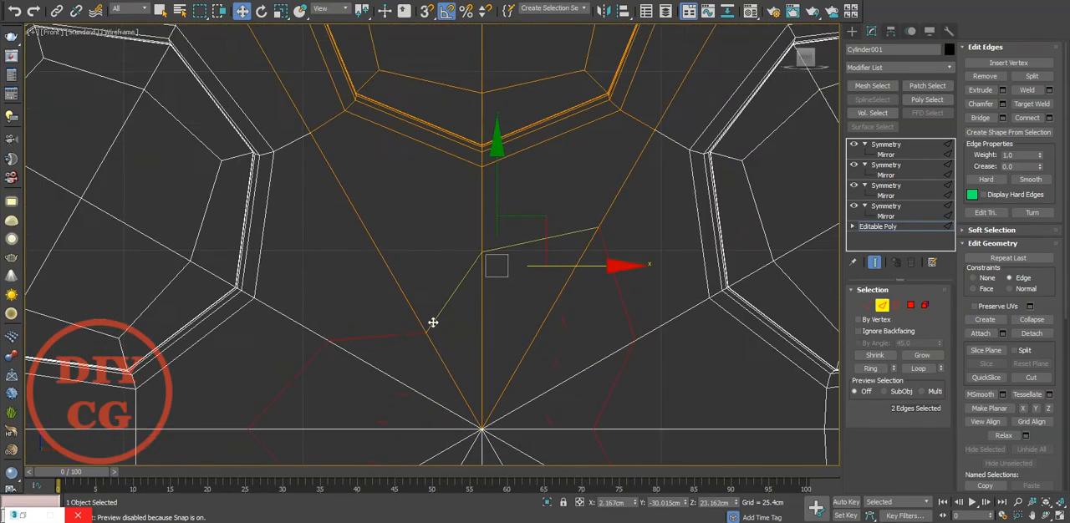
middle_click_drag(433, 323, 516, 202)
key("1")
left_click(509, 212)
left_click_drag(525, 176, 492, 111)
key("s")
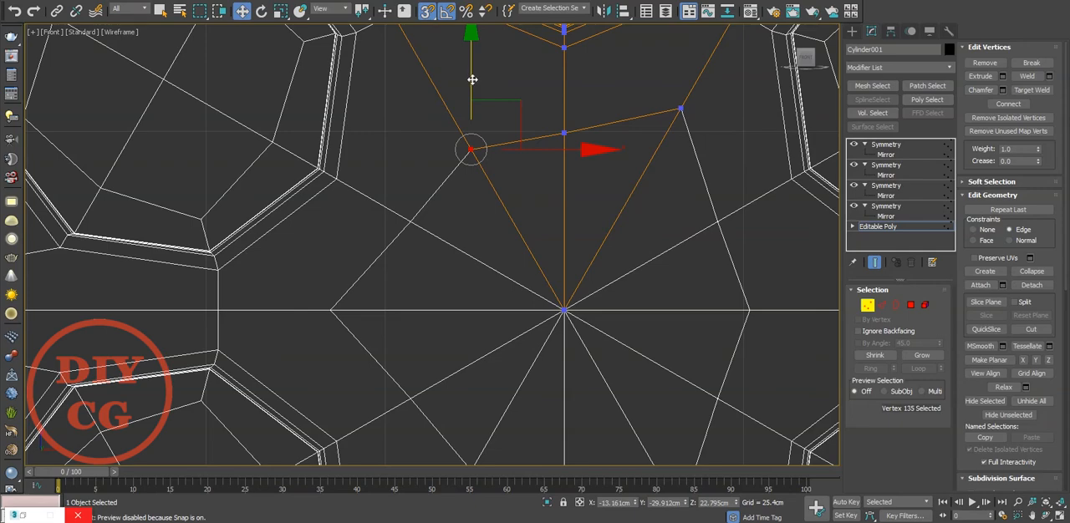
left_click_drag(678, 109, 679, 109)
left_click(577, 115)
left_click_drag(564, 79, 682, 109)
key("s")
left_click(575, 138)
scroll(573, 137, "down", 3)
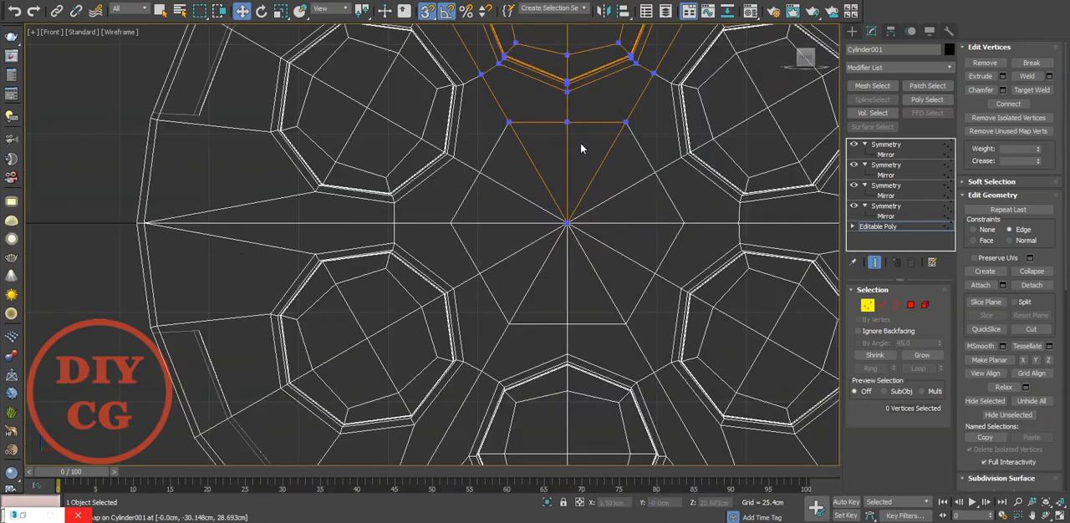
In perspective, connect the edges fanning out between the hole and the outer rim with one segment at slide 17.
key("p")
middle_click_drag(577, 199, 370, 255)
scroll(370, 255, "up", 4)
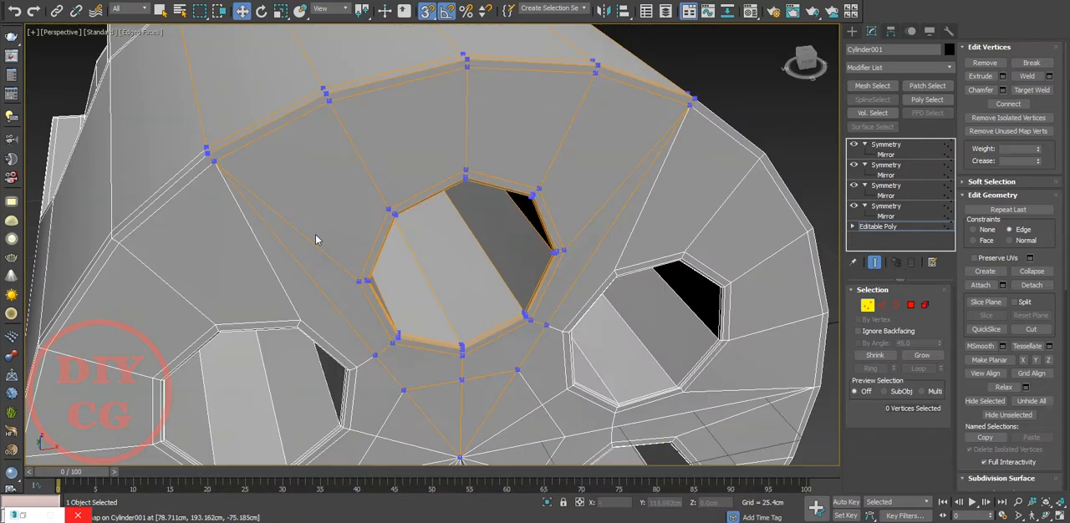
key("2")
left_click(286, 220)
left_click(364, 164, "ctrl")
left_click(468, 146, "ctrl")
left_click(562, 153, "ctrl")
left_click(617, 187, "ctrl")
left_click(625, 198, "ctrl")
right_click(465, 226)
left_click(344, 266)
left_click_drag(438, 286, 447, 332)
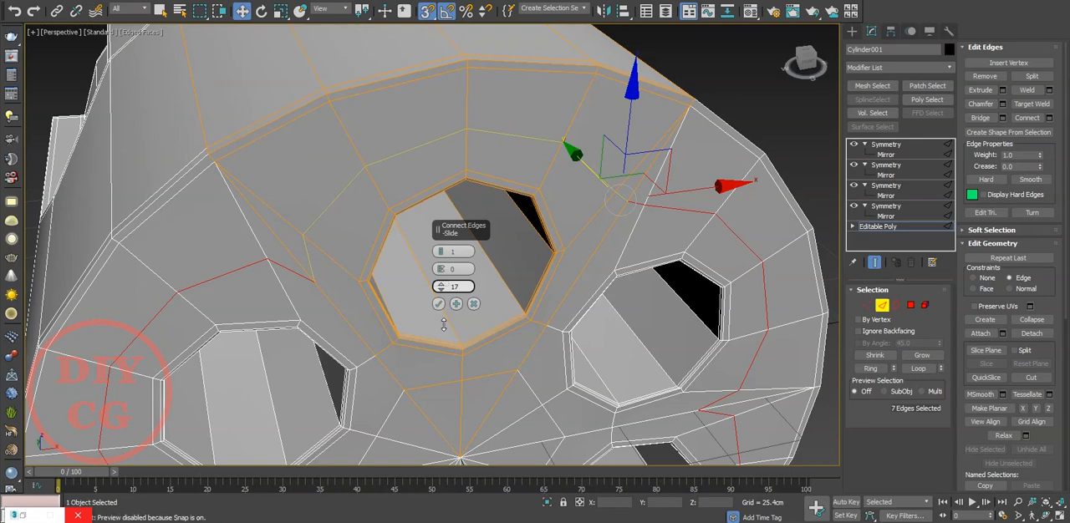
left_click(438, 304)
Target weld both end vertices of the new edge loop onto the neighbouring vertices on the wedge's side borders.
key("1")
scroll(303, 255, "up", 3)
middle_click_drag(315, 212, 360, 236, "alt")
right_click(373, 222)
left_click(356, 286)
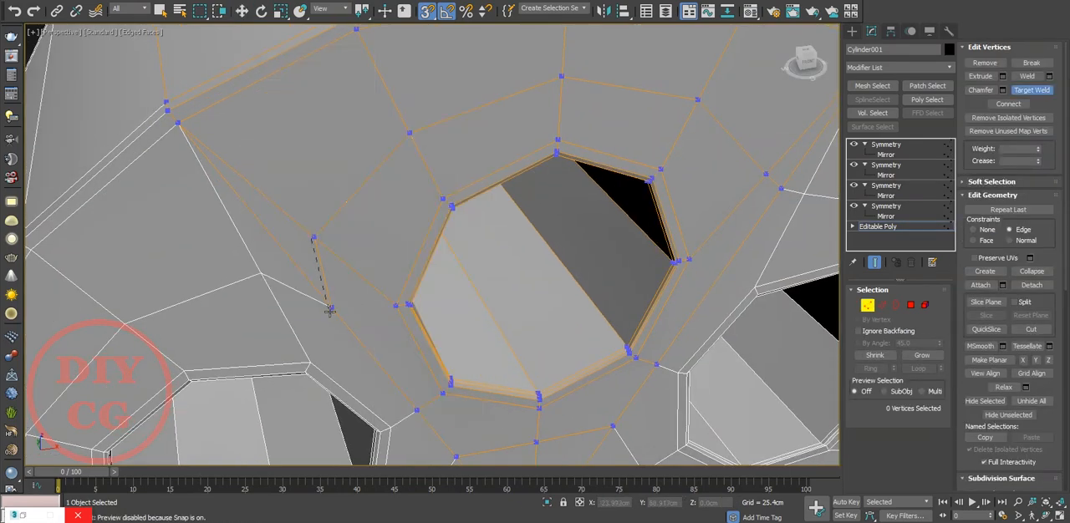
scroll(374, 265, "down", 4)
middle_click_drag(455, 235, 401, 225, "alt")
scroll(416, 222, "up", 6)
left_click(445, 200)
left_click(479, 227)
right_click(479, 226)
left_click(452, 310)
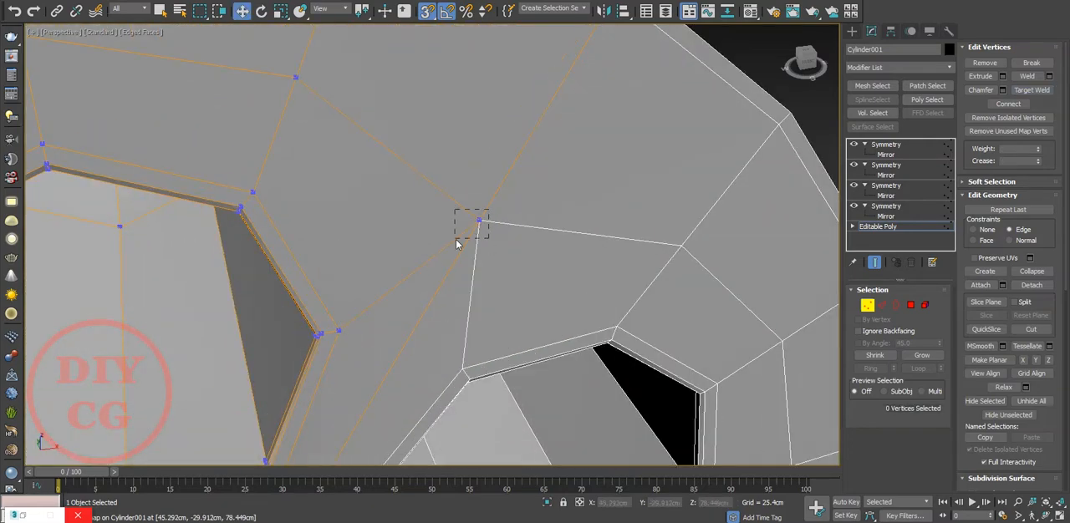
Slide the welded border vertex inward along the wedge's side to even out the face topology, and finish vertex editing.
left_click_drag(456, 241, 454, 241)
scroll(487, 221, "down", 3)
left_click(493, 233)
left_click(483, 221)
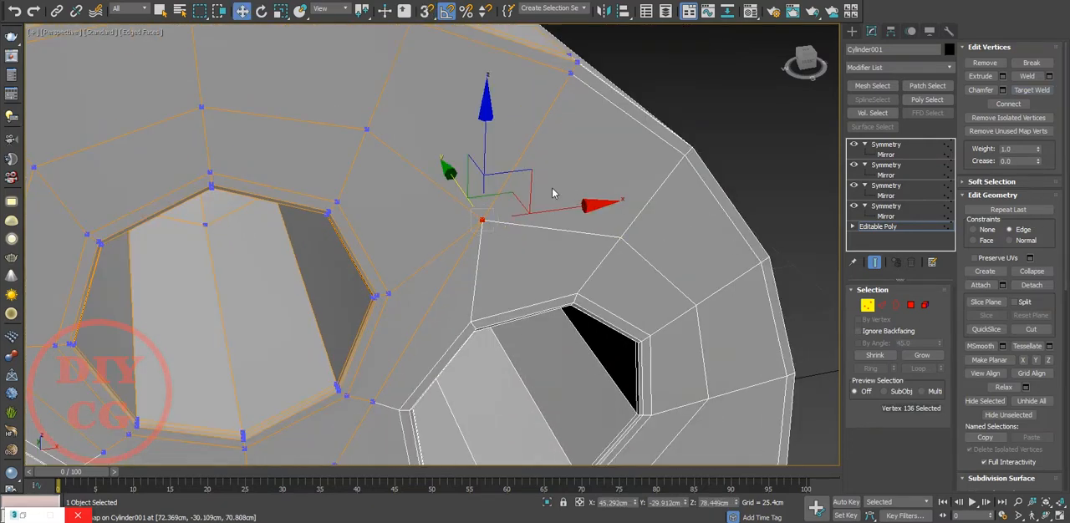
left_click_drag(522, 179, 510, 185)
key("ctrl+z")
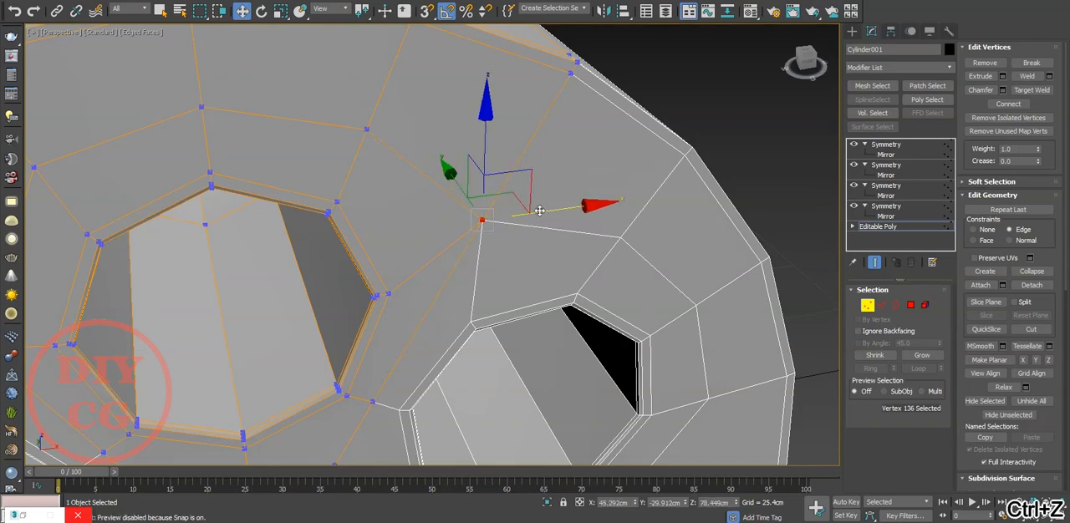
key("ctrl+z")
left_click_drag(479, 190, 478, 198)
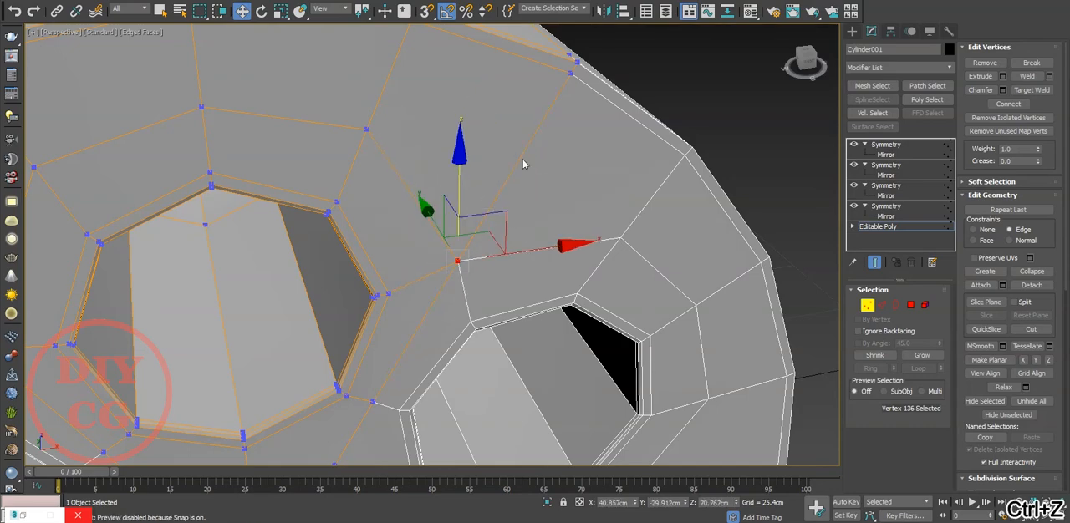
scroll(525, 163, "down", 5)
left_click(575, 270)
middle_click_drag(575, 270, 535, 249, "alt")
key("1")
left_click(691, 246)
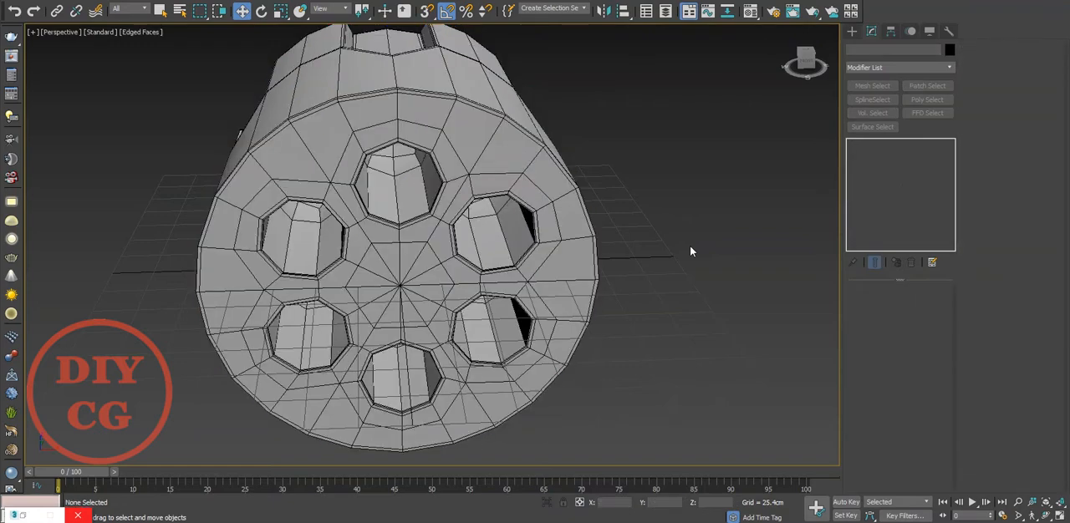
Select the cylinder, display it without edges and add a Shell modifier.
key("F4")
scroll(368, 255, "down", 6)
middle_click_drag(359, 258, 433, 275, "alt")
left_click(477, 233)
key("z")
left_click(899, 68)
type("sh")
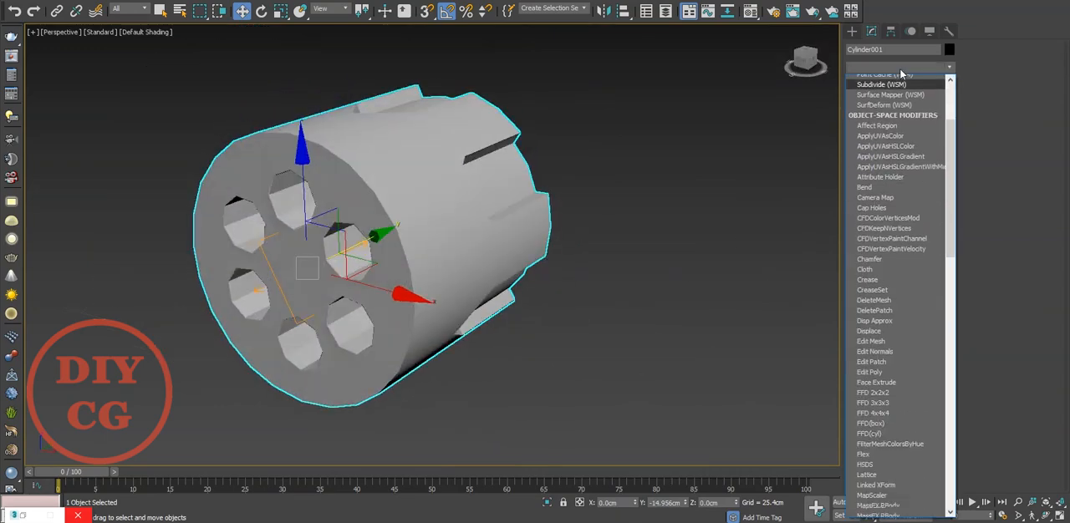
key("Return")
Give the Shell an inner thickness with zero outer amount, and enable Straighten Corners.
mouse_move(608, 185)
middle_mouse_down("alt")
mouse_move(496, 203)
mouse_move(560, 208)
mouse_move(284, 209)
mouse_move(242, 205)
mouse_move(221, 167)
middle_mouse_up("alt")
key("F4")
right_click(939, 322)
left_click_drag(937, 310, 951, 182)
scroll(852, 429, "down", 5)
left_click(891, 477)
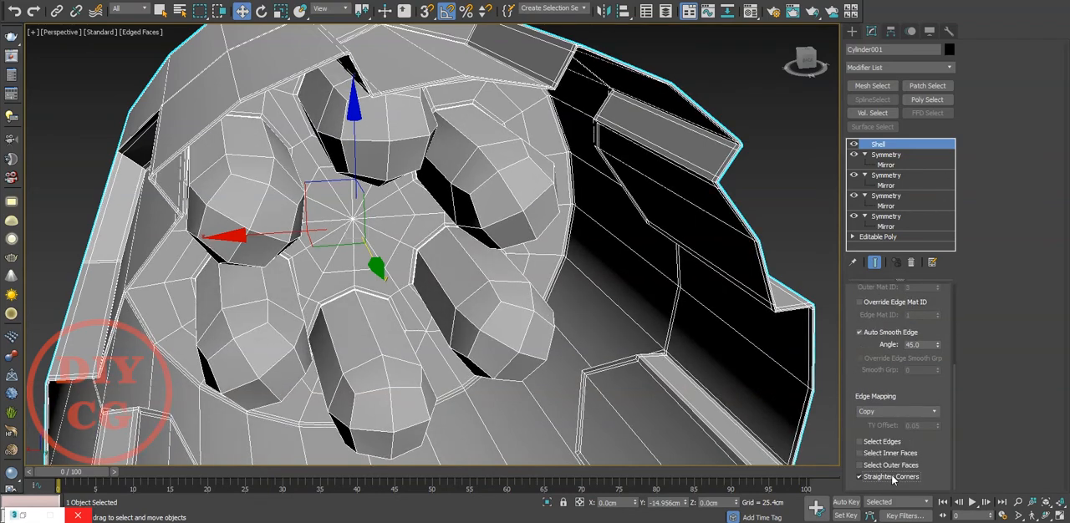
Try Shell inner amounts of 1 and 2 cm, and settle on 1.5 cm.
scroll(938, 290, "up", 5)
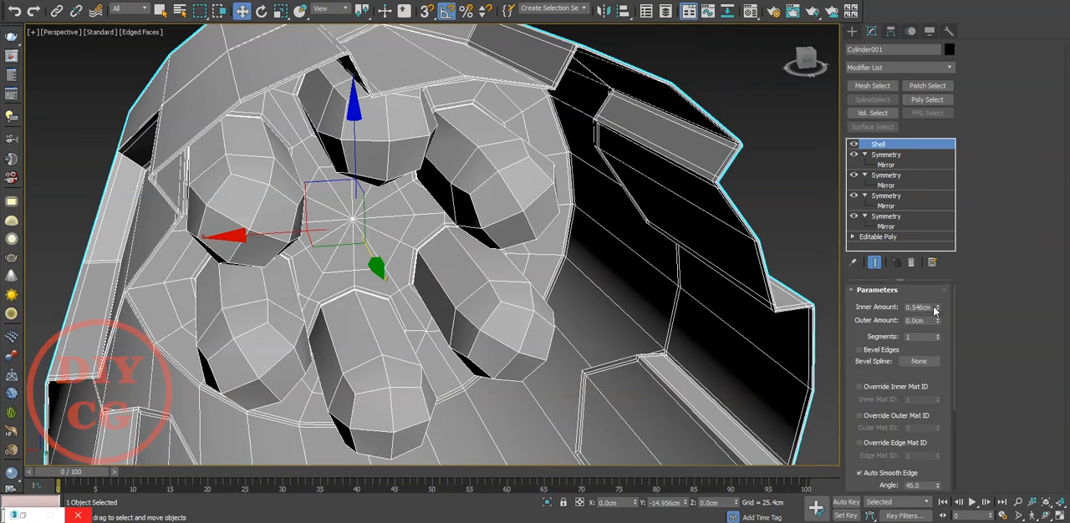
type("1")
key("Return")
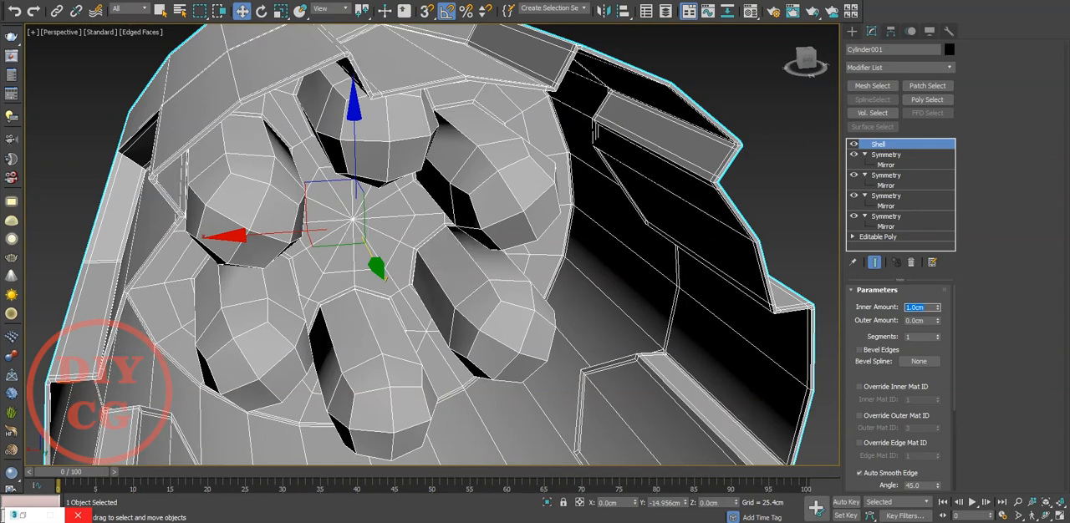
type("2")
key("Return")
type("1")
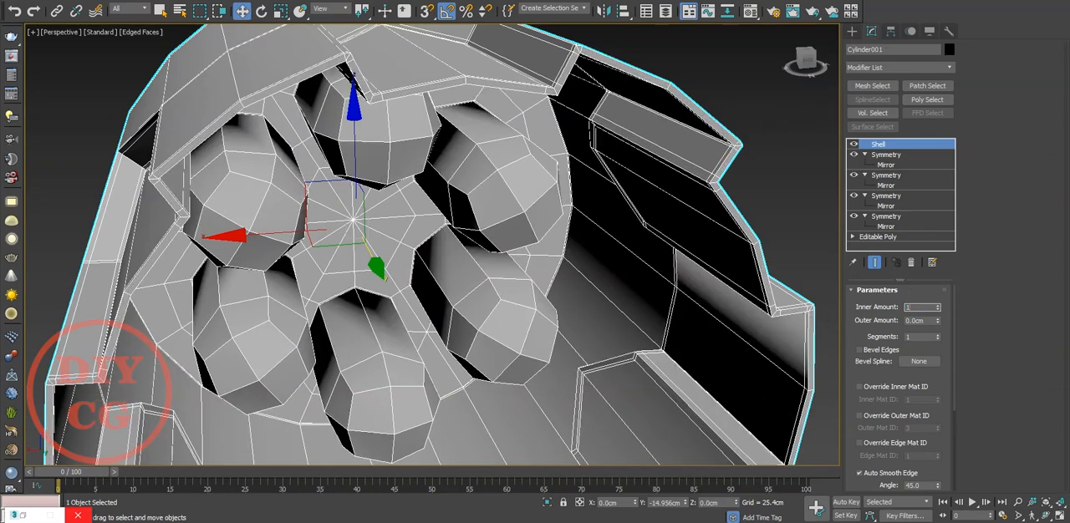
type(".5")
key("Return")
Check the shelled cylinder inside and out, and add a TurboSmooth modifier above the Shell.
scroll(628, 54, "up", 4)
middle_click_drag(534, 77, 594, 158)
scroll(543, 192, "down", 5)
middle_click_drag(447, 259, 506, 185)
scroll(507, 186, "down", 4)
middle_click_drag(507, 185, 188, 250, "alt")
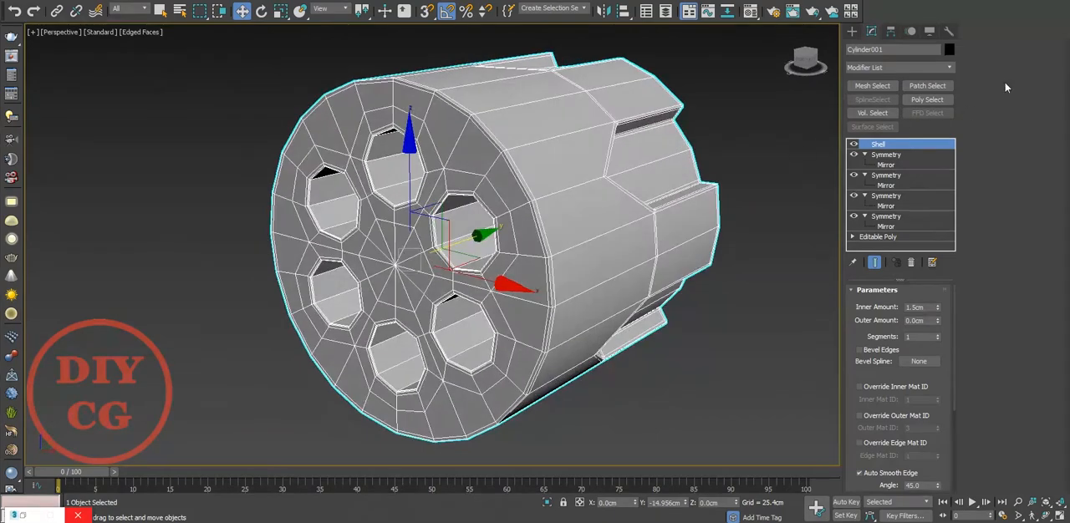
left_click(898, 67)
key("t")
key("u")
left_click(891, 193)
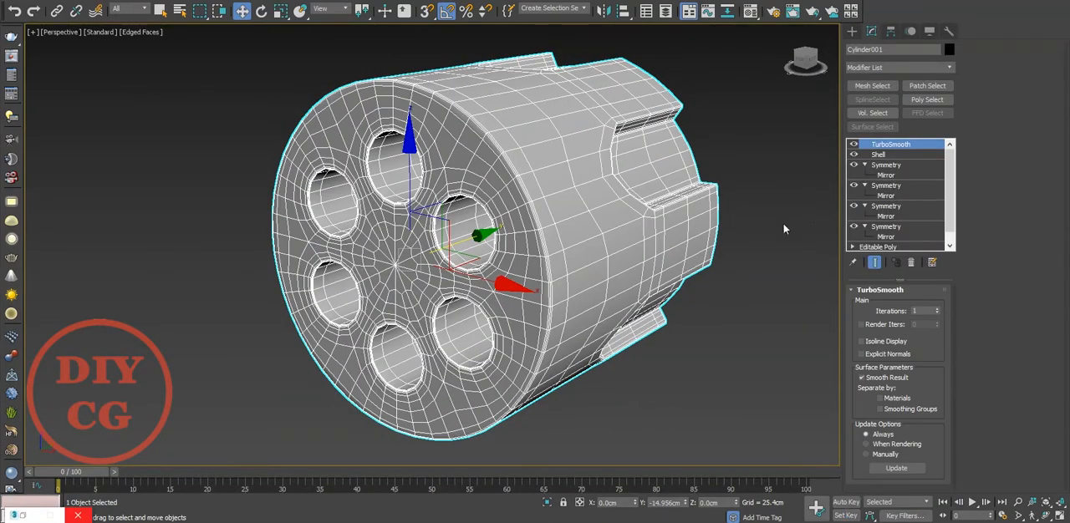
Display the smoothed cylinder without edges and set the TurboSmooth iterations to 2.
left_click(783, 229)
key("F4")
mouse_move(613, 252)
middle_mouse_down("alt")
mouse_move(580, 222)
mouse_move(510, 261)
mouse_move(680, 265)
mouse_move(592, 245)
middle_mouse_up("alt")
left_click(593, 246)
left_click(937, 309)
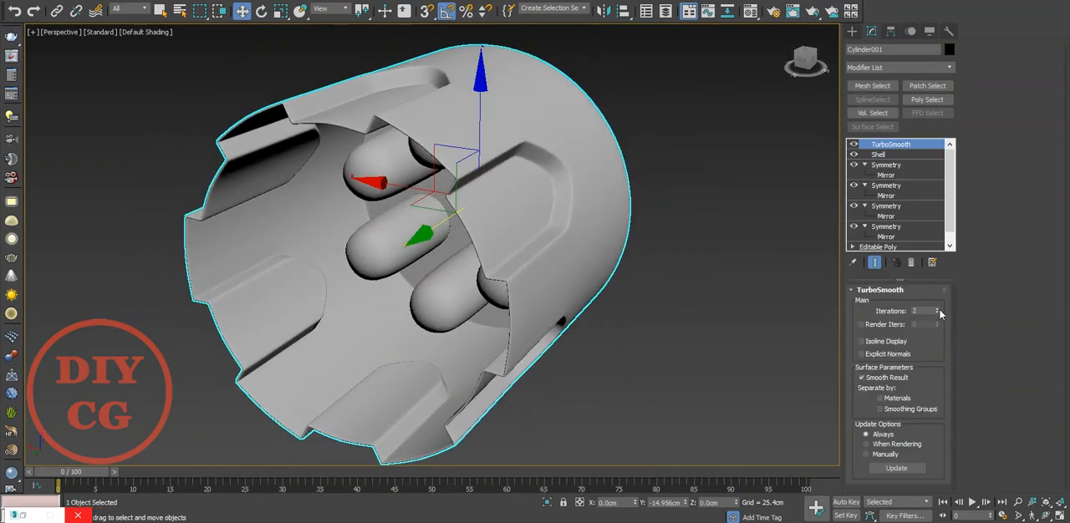
In the base Editable Poly, select the vertices of the hole's rounded inner end and move them backward to lengthen the chambers.
left_click(877, 247)
middle_click_drag(812, 256, 505, 263, "alt")
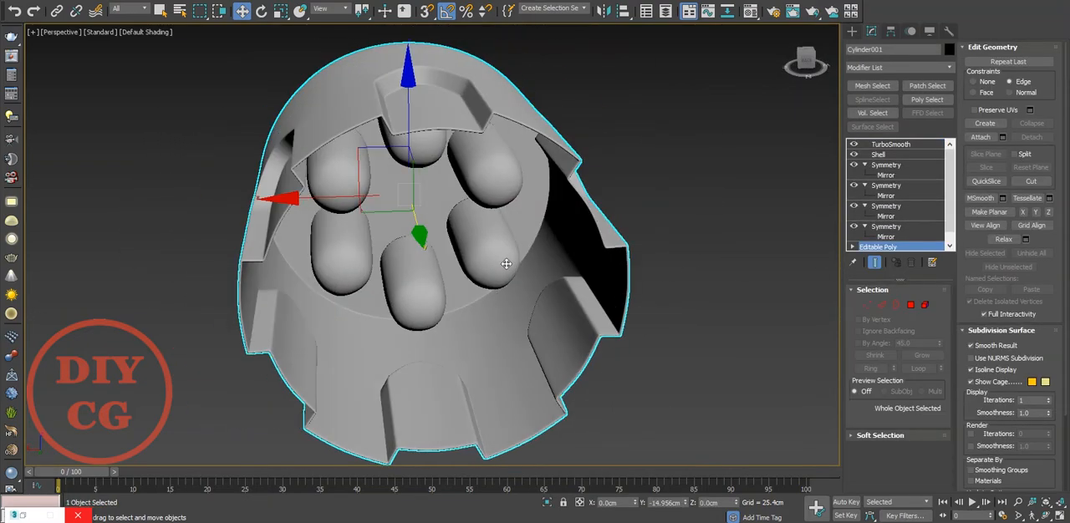
left_click(911, 305)
scroll(420, 210, "up", 3)
left_click(875, 263)
middle_click_drag(441, 134, 581, 199, "alt")
scroll(512, 130, "up", 3)
key("F4")
key("1")
middle_click_drag(514, 167, 551, 181, "alt")
left_click_drag(516, 59, 417, 99)
middle_click_drag(721, 285, 698, 224, "alt")
left_click(874, 262)
scroll(577, 213, "down", 4)
middle_click_drag(576, 213, 701, 237, "alt")
scroll(468, 233, "down", 2)
left_click_drag(616, 196, 602, 195)
key("ctrl+z")
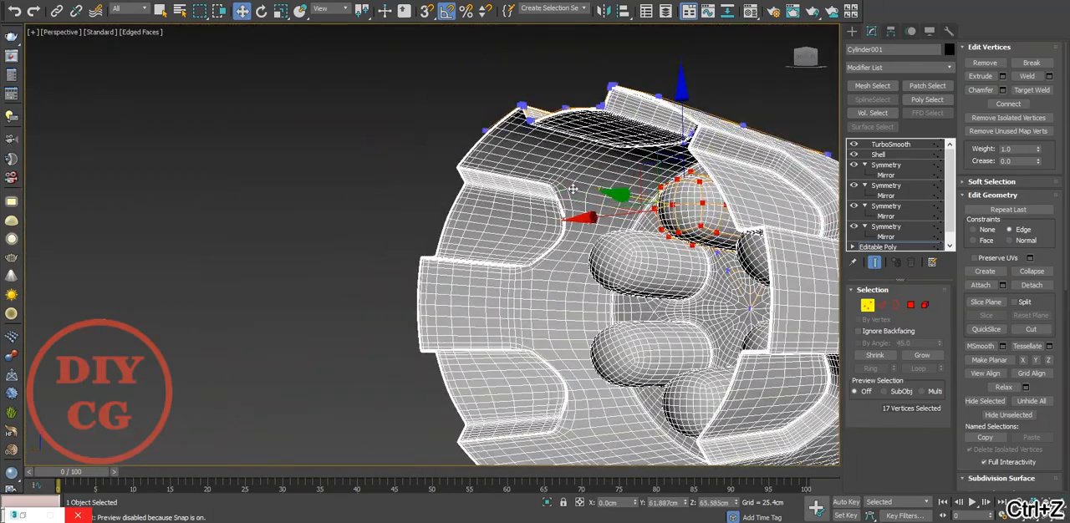
middle_click_drag(624, 195, 572, 196, "alt")
Uniformly scale the selected vertices at the chamber's rounded inner end.
scroll(642, 250, "up", 3)
scroll(412, 157, "up", 3)
middle_click_drag(432, 175, 530, 230)
key("r")
left_click_drag(475, 242, 498, 252)
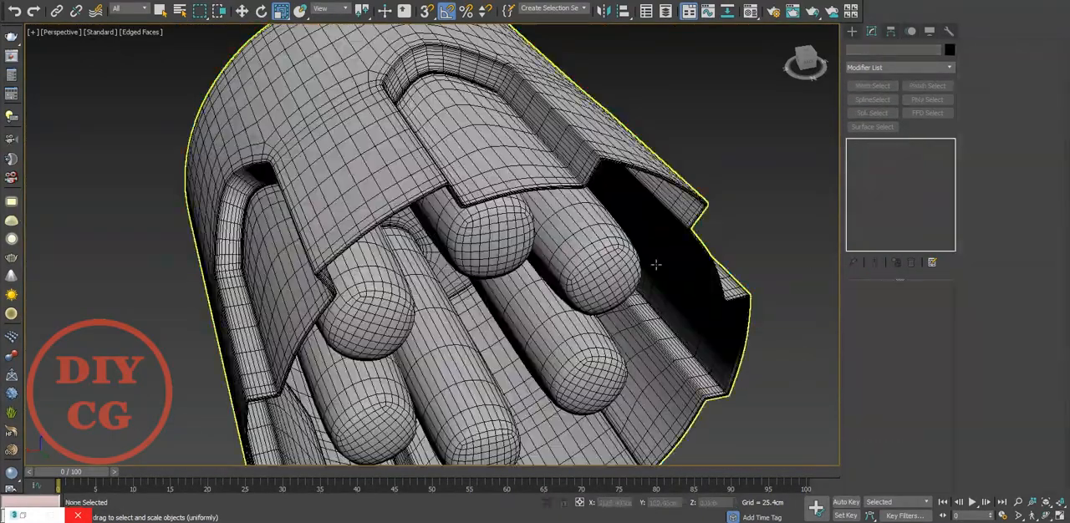
Leave vertex editing for the TurboSmooth level, and examine the finished cylinder from its front face and open back.
scroll(532, 246, "down", 5)
scroll(532, 246, "up", 8)
left_click(532, 246)
key("z")
middle_click_drag(677, 291, 496, 274, "alt")
key("F4")
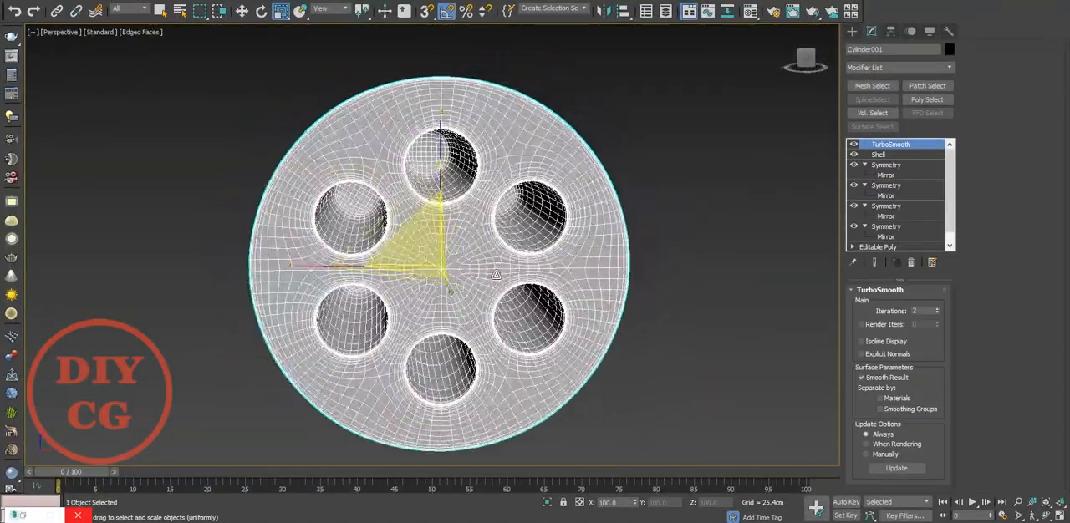
left_click(652, 325)
middle_click_drag(652, 325, 410, 334, "alt")
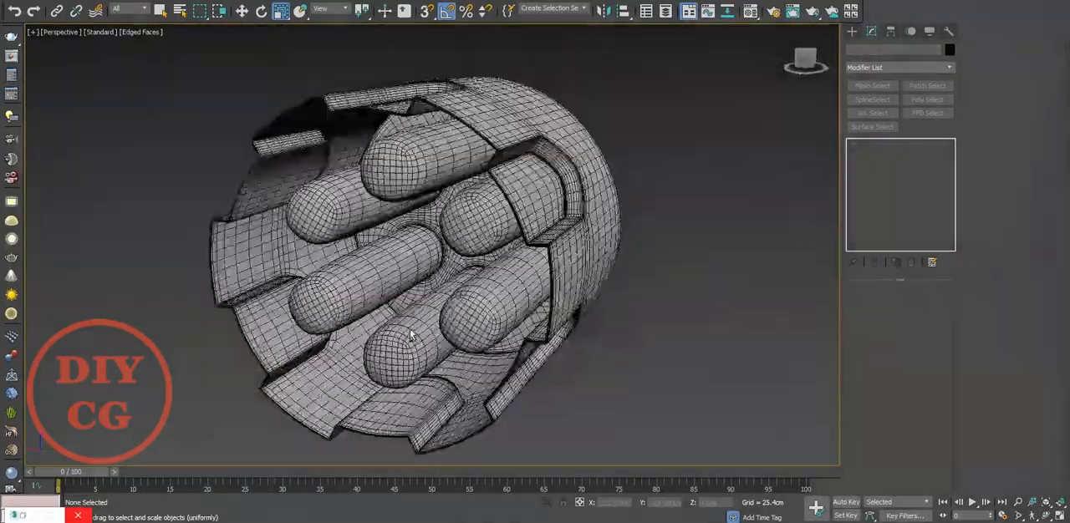